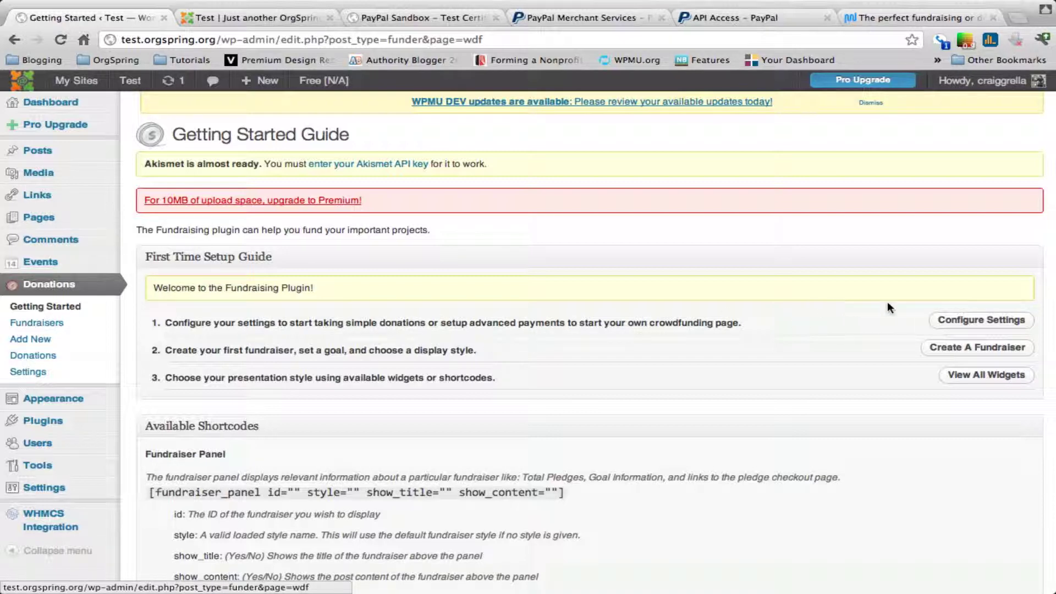
Create a new fundraiser titled "4th Annual", the honoree's full name and "Golf Tournament"
click(972, 352)
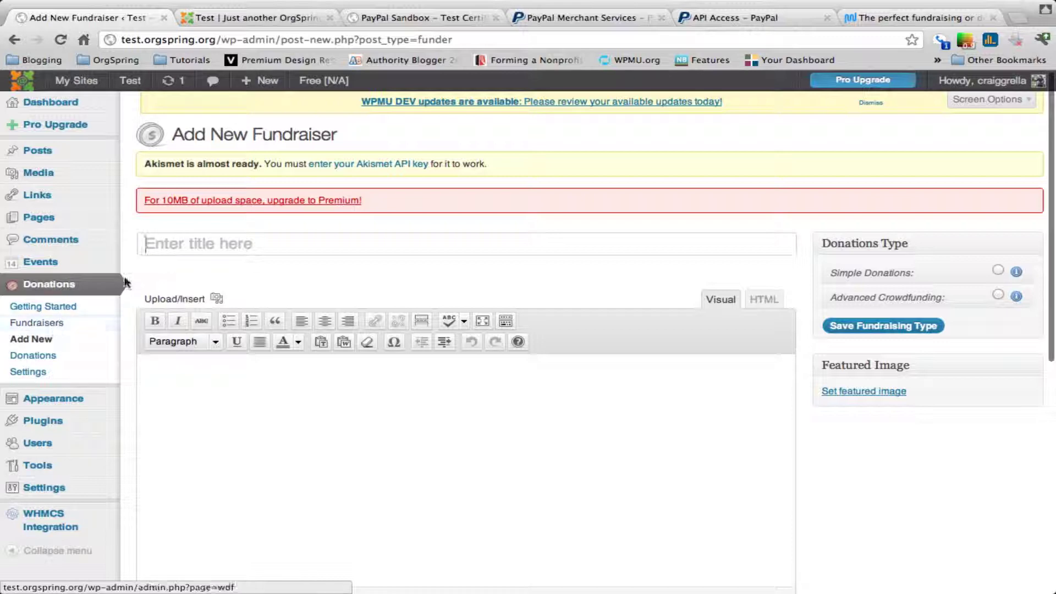
click(255, 242)
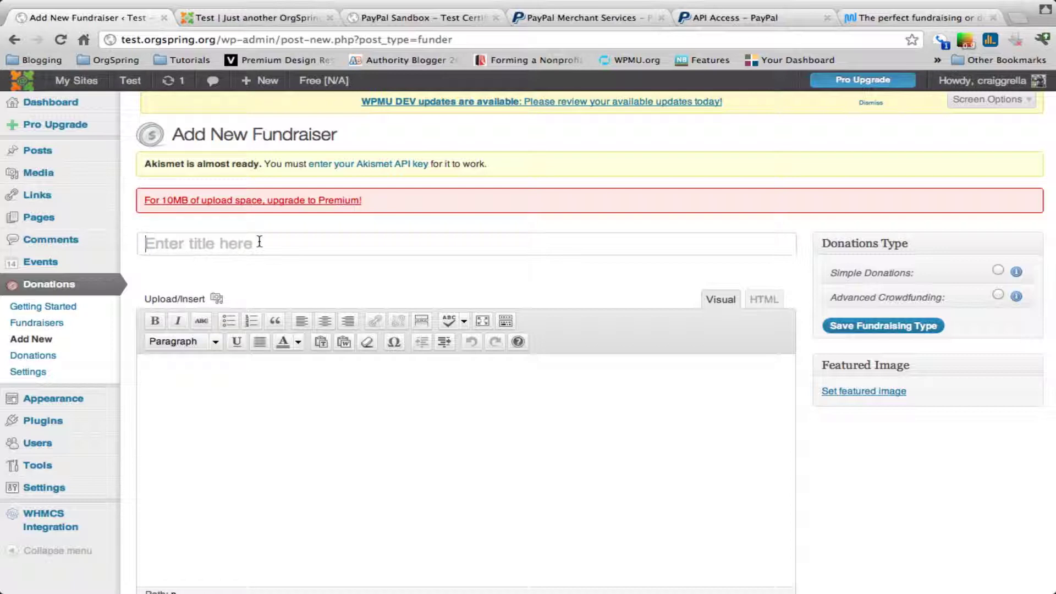
text(4th Annu)
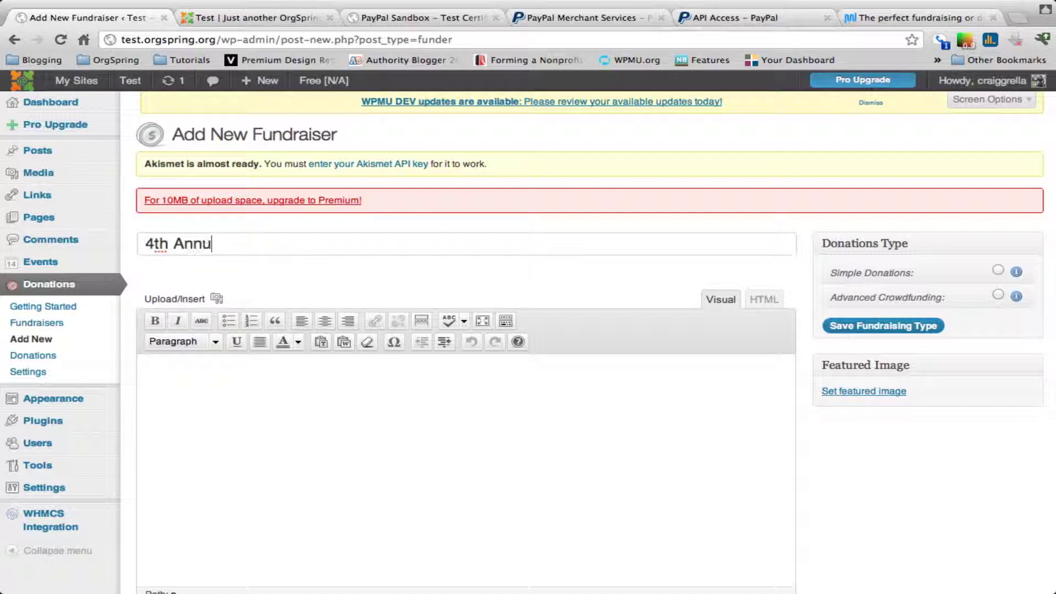
text(al Donation)
key(BackSpace)
key(BackSpace)
key(BackSpace)
key(BackSpace)
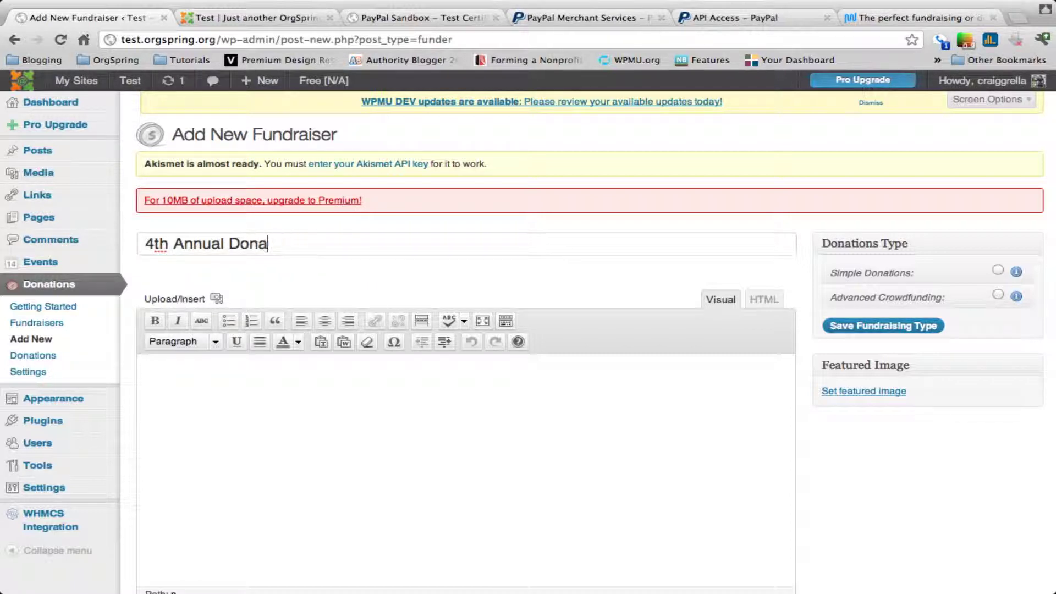
key(BackSpace)
key(BackSpace)
key(BackSpace)
key(BackSpace)
text(John Sm)
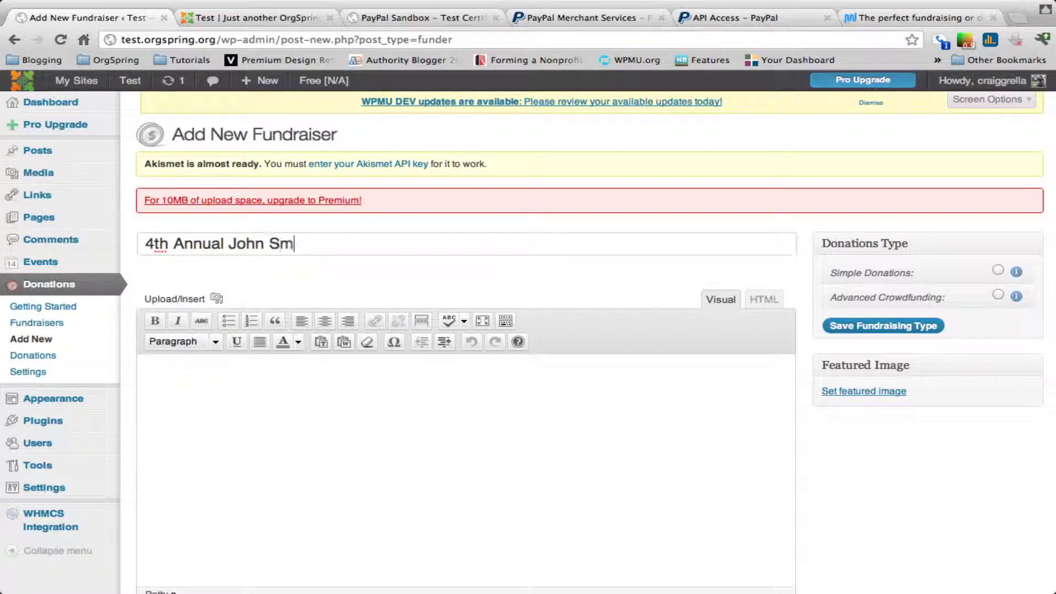
text(ith Gold)
key(BackSpace)
text(f )
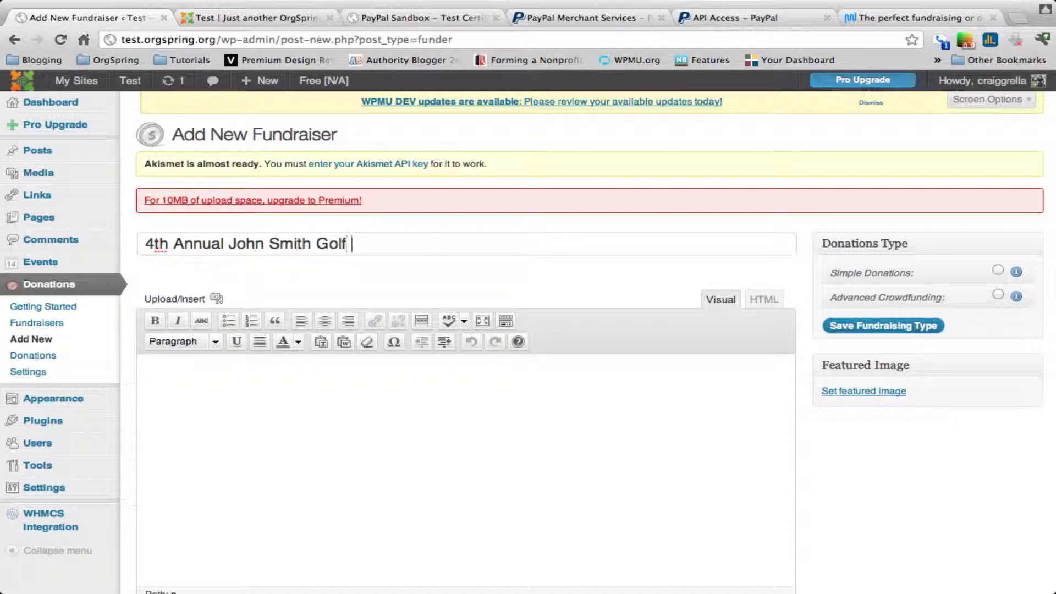
text(Tournament)
key(Tab)
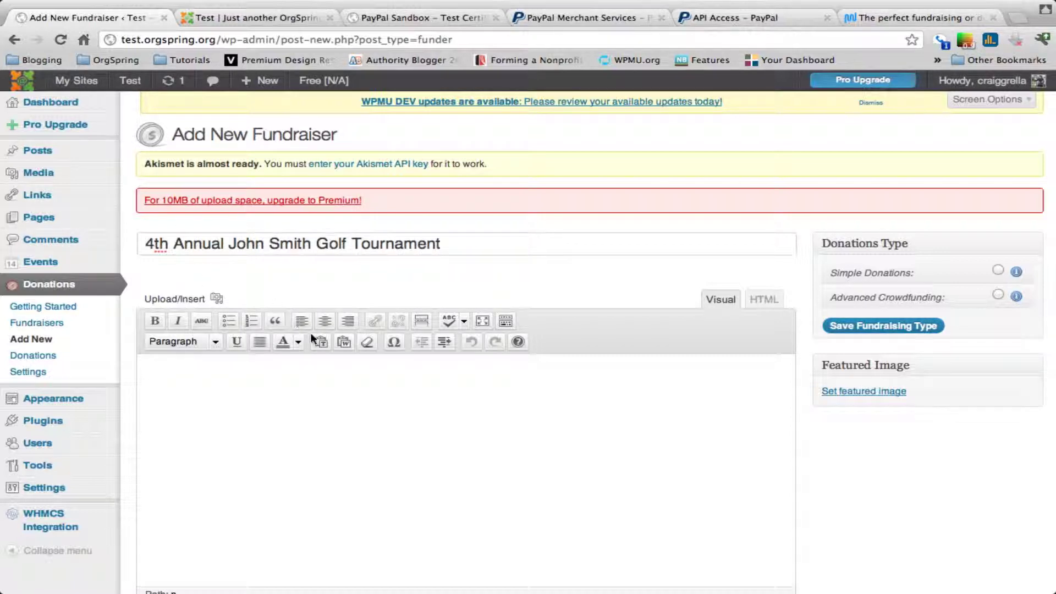
Write the description "This is the 4th Annual", the honoree's name and "Golf Tournament.", followed by a second paragraph "Please Donate."
scroll(323, 375, down, 3)
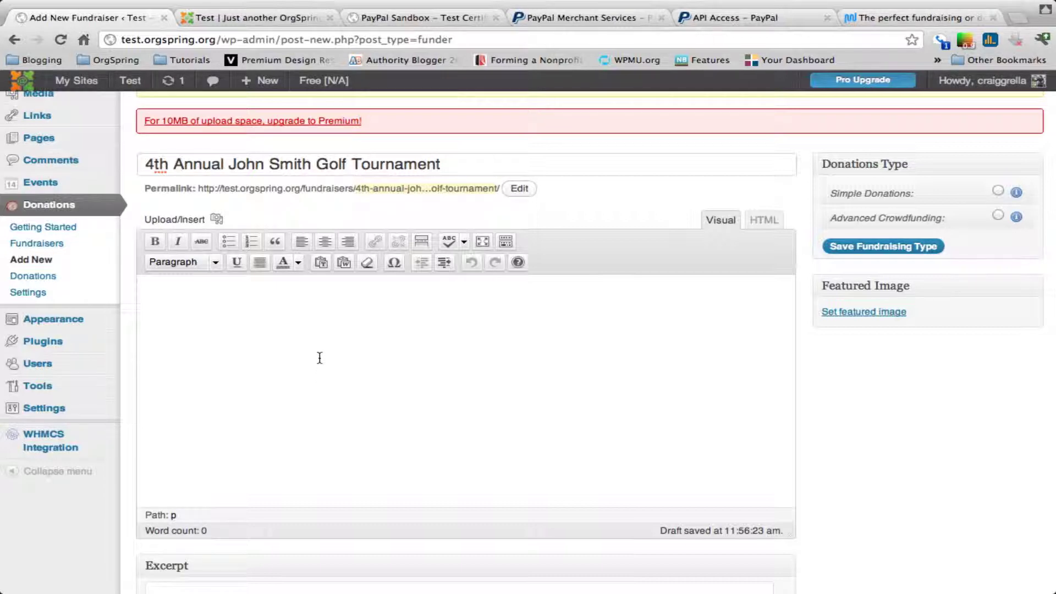
text(This is the 4th Annual Joh)
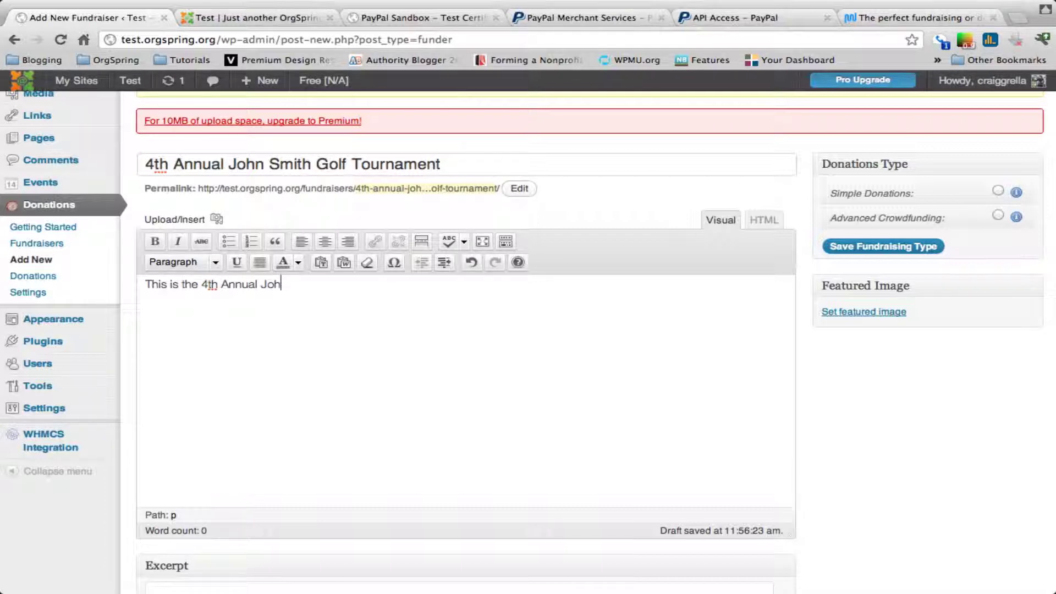
text(n Smith Golf Tournament)
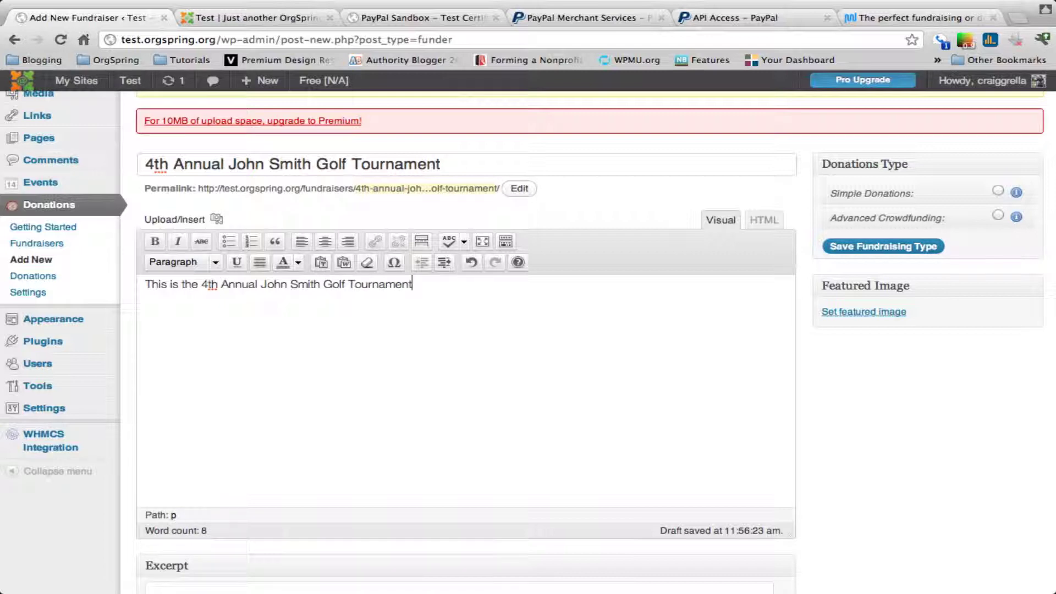
text(.)
key(Return)
text(Please Donate)
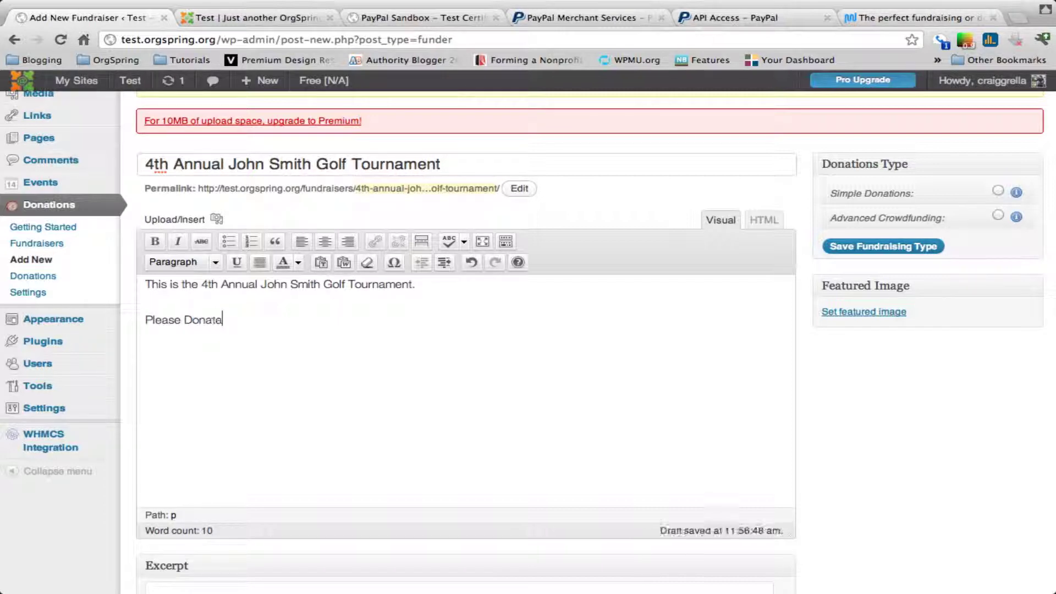
text(.)
key(Return)
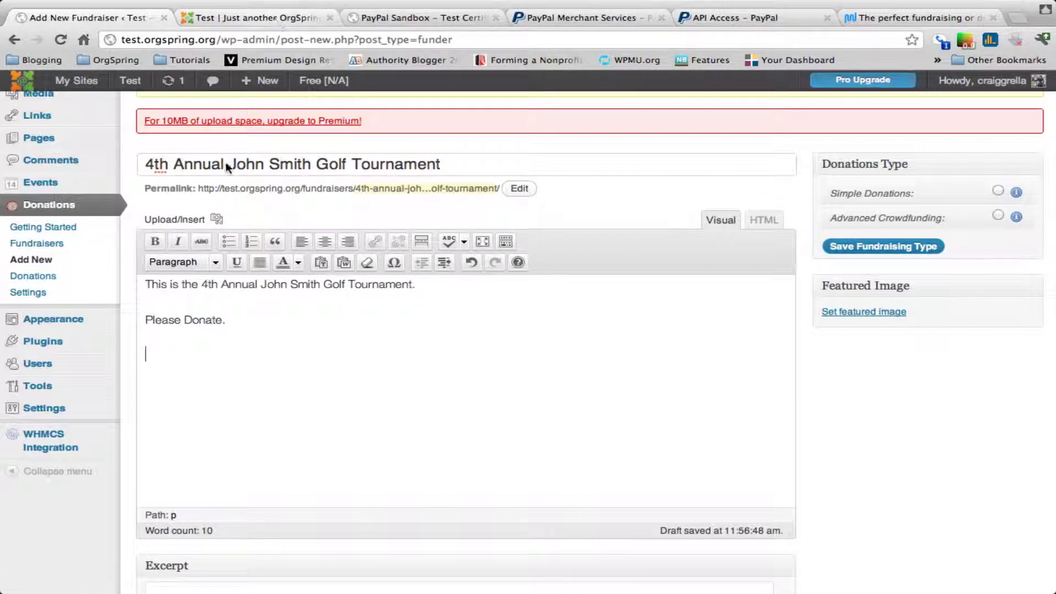
Insert the 4th Annual Sponsorship Package image from the media library's images below the description text
click(215, 218)
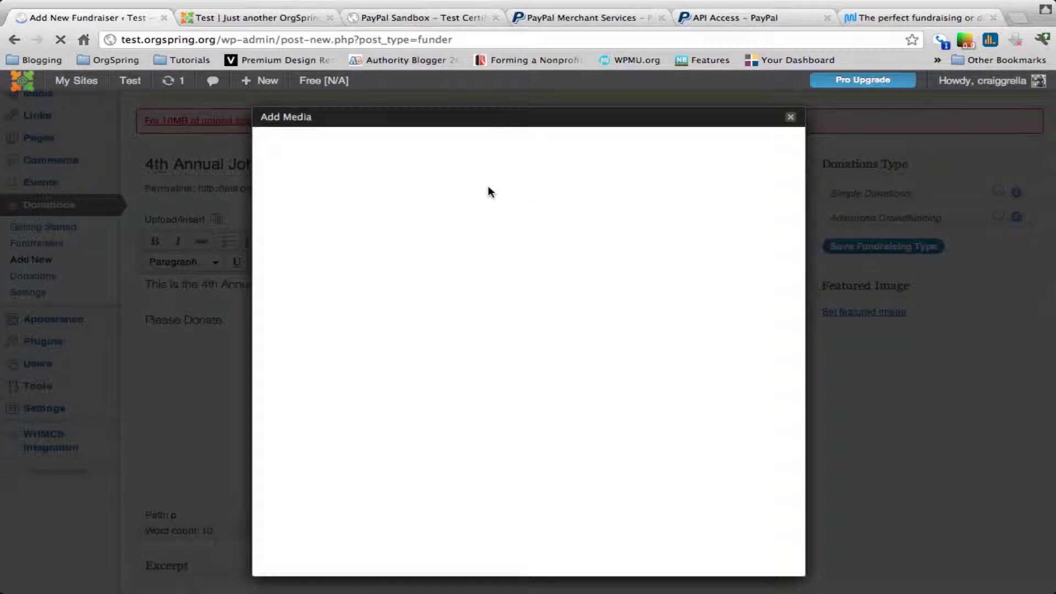
click(441, 144)
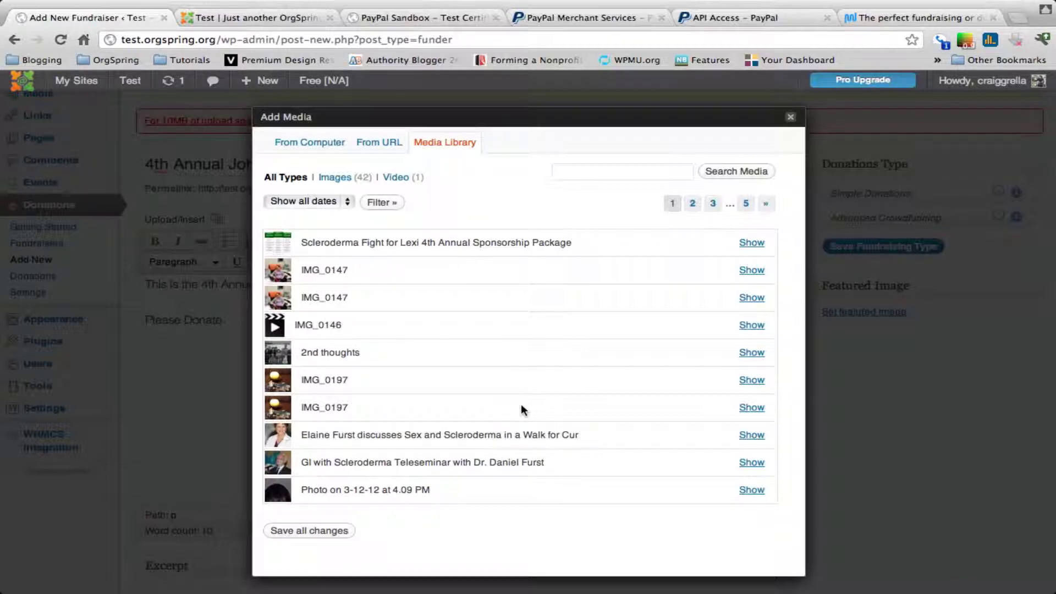
scroll(522, 407, down, 3)
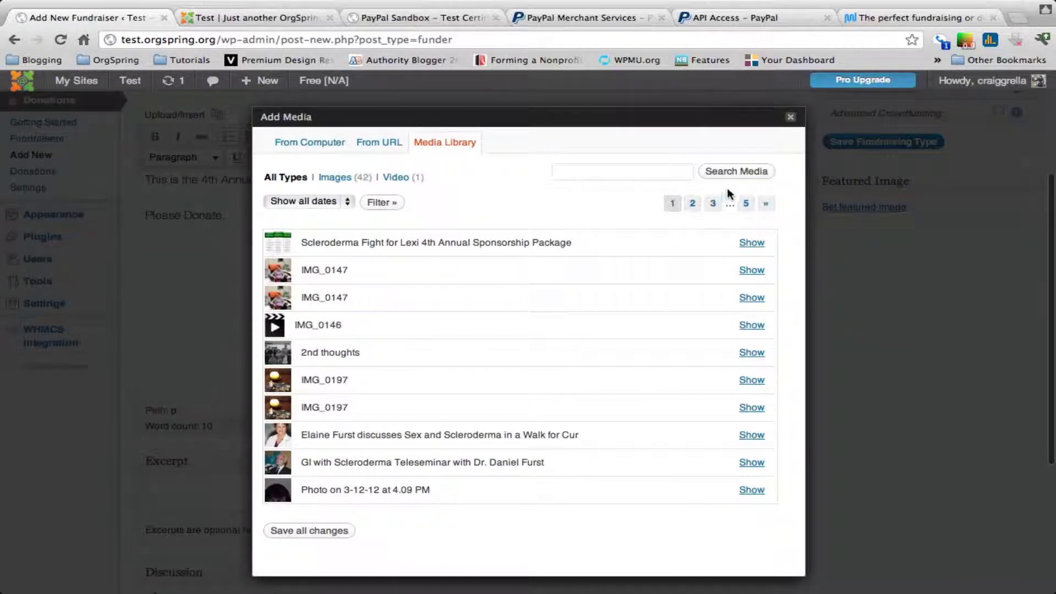
click(349, 179)
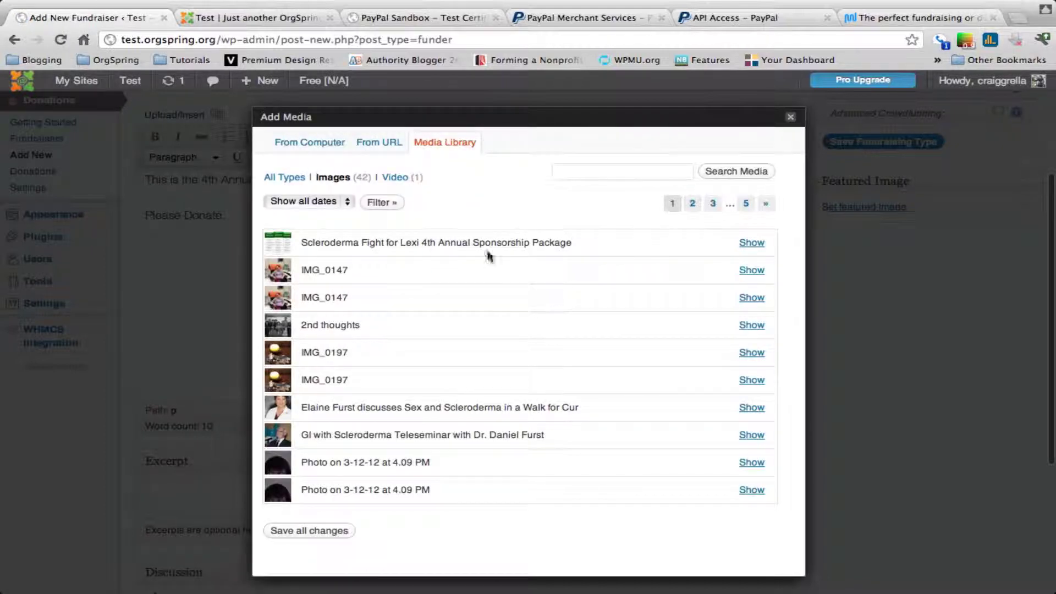
click(751, 243)
scroll(524, 259, down, 2)
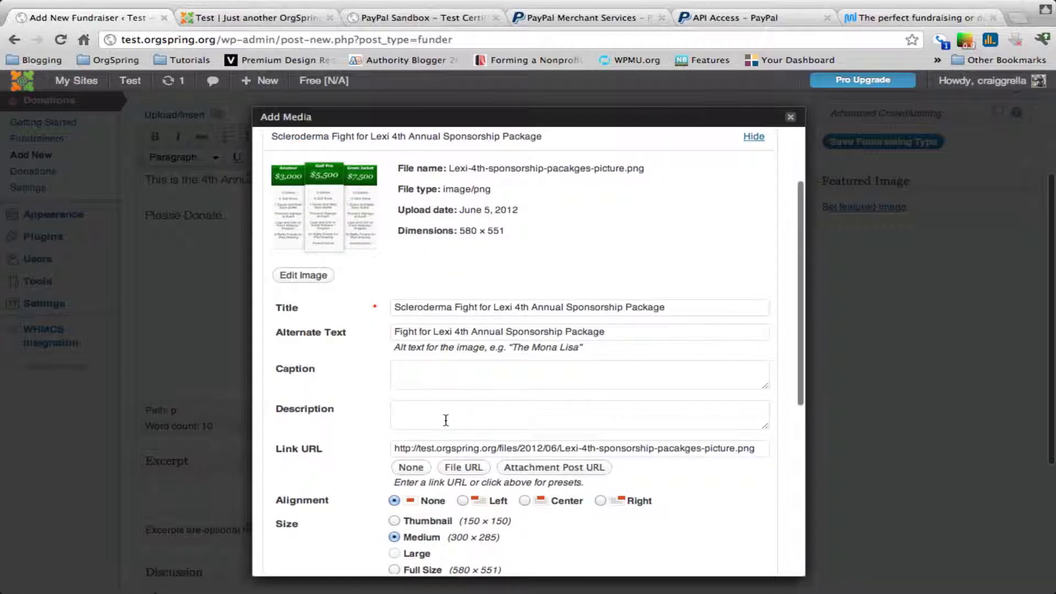
scroll(445, 420, down, 3)
click(435, 444)
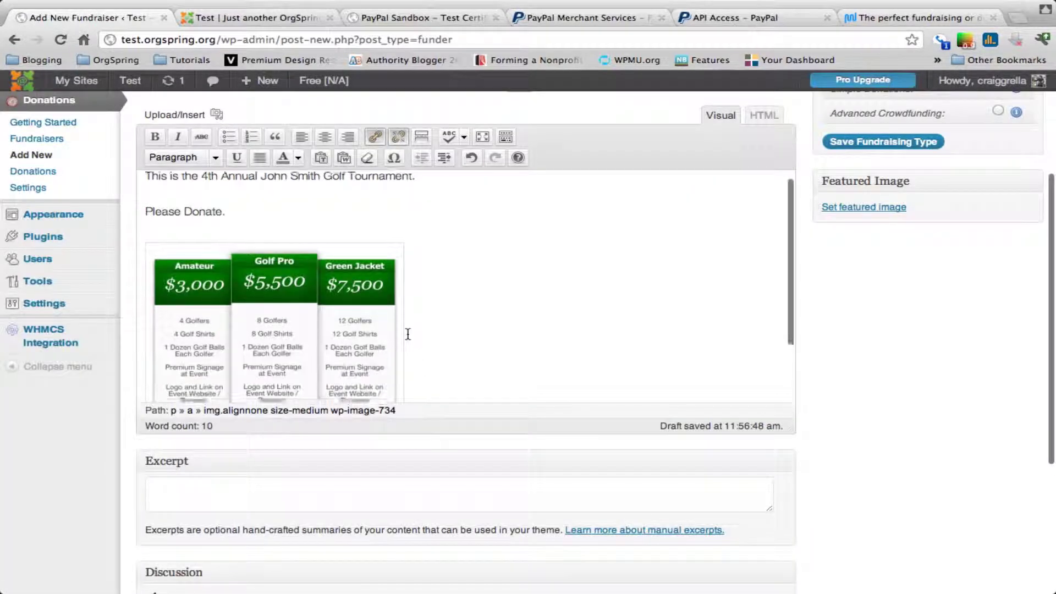
Add the line "Please Donate now!" in a new paragraph below the inserted image
scroll(408, 333, down, 3)
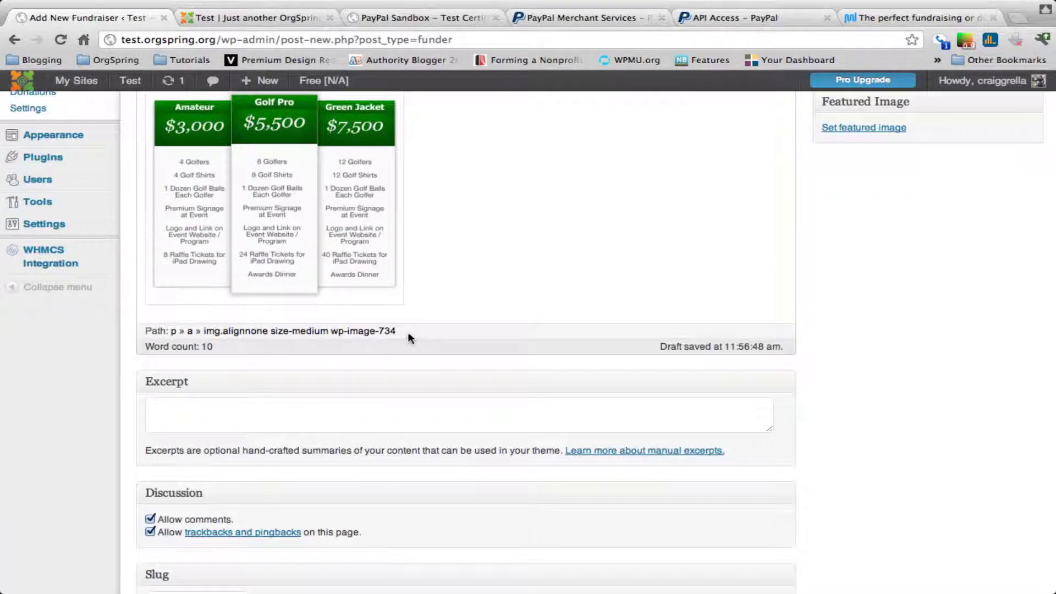
key(Return)
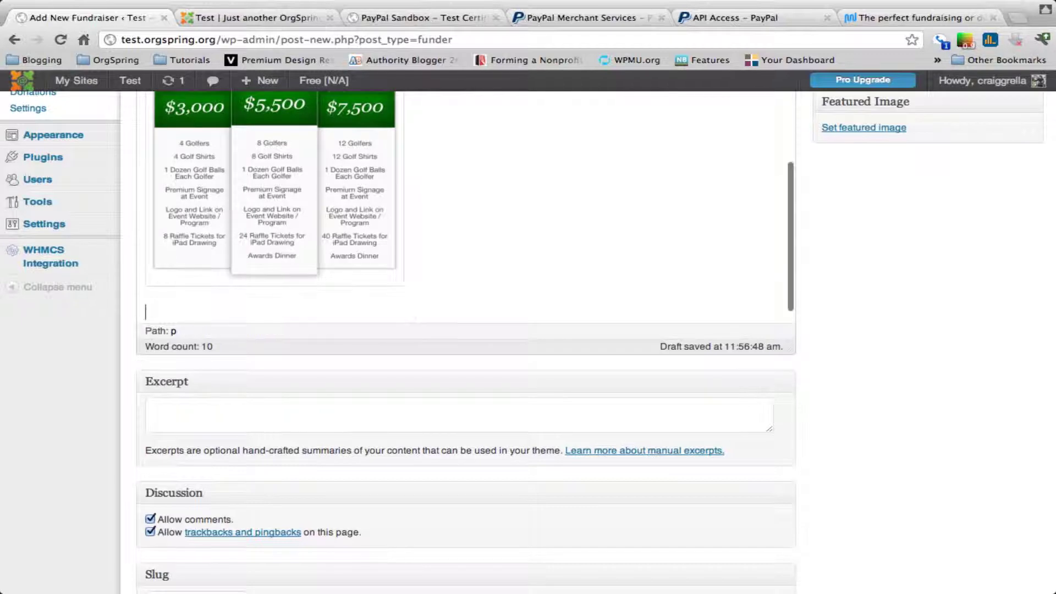
text(Please Donate now!)
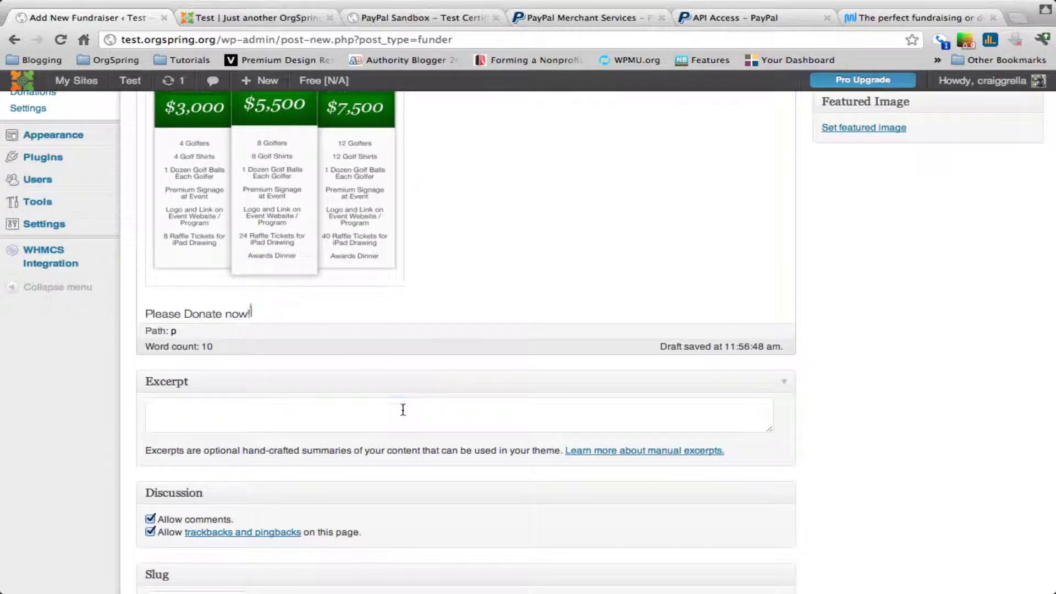
Write the excerpt "Please donate to the 4th Annual", the honoree's full name and "Golf Event now!"
click(405, 410)
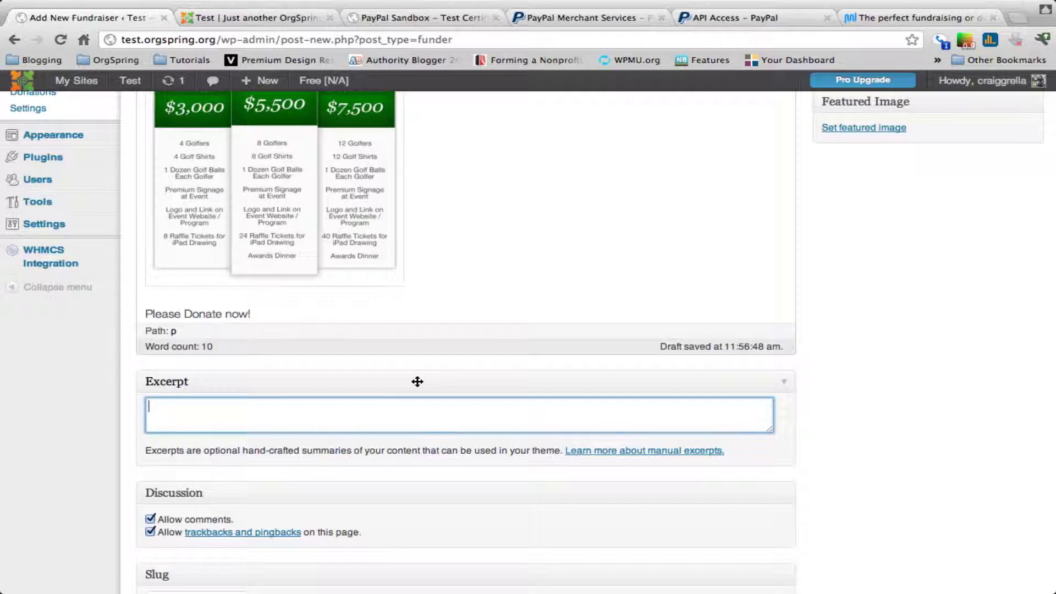
scroll(417, 382, down, 1)
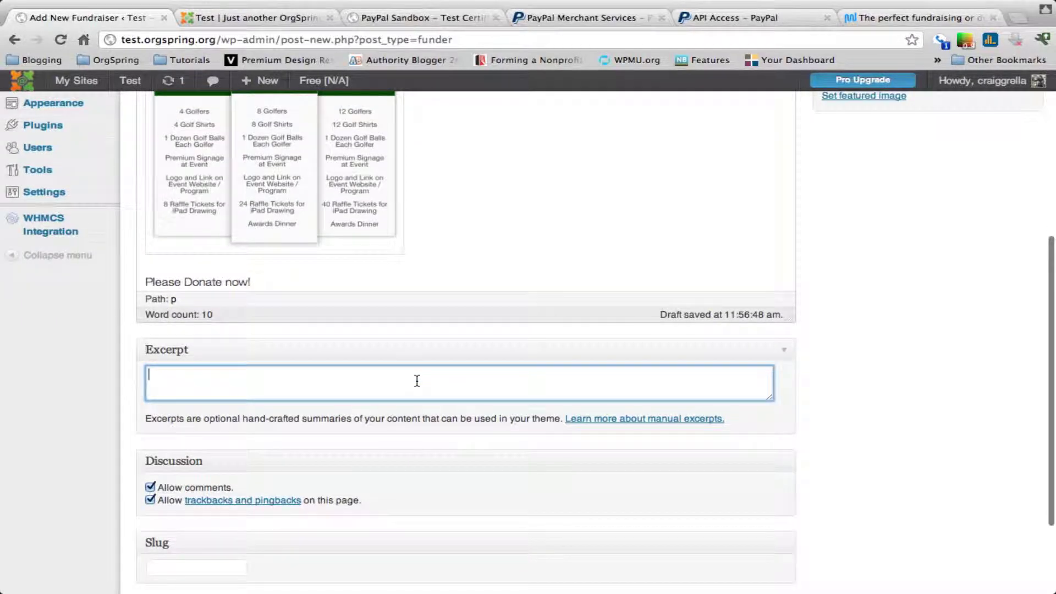
text(Please)
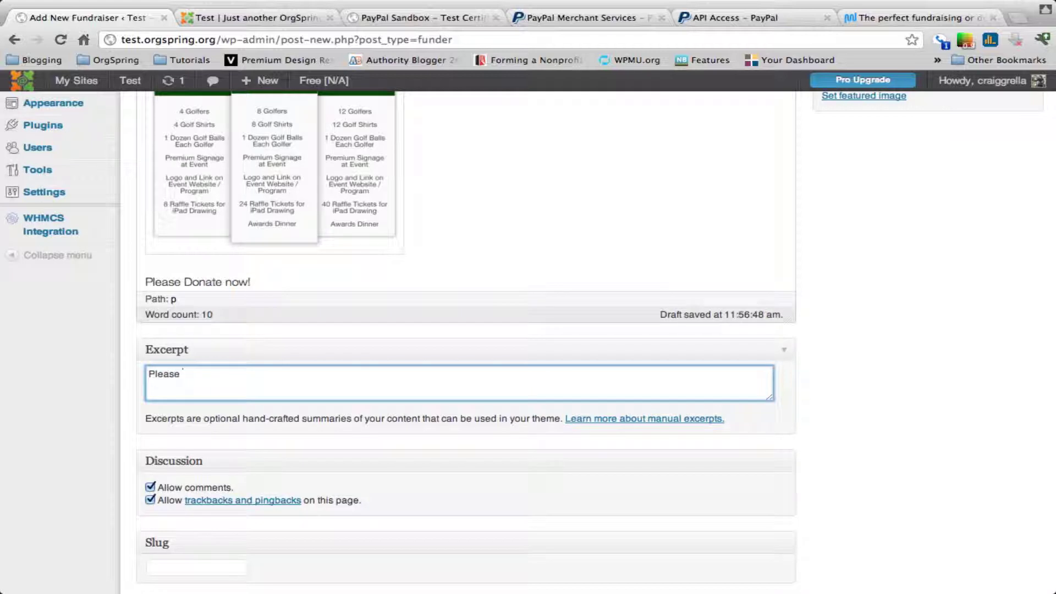
text( dontate)
text(ate to the )
text(4t)
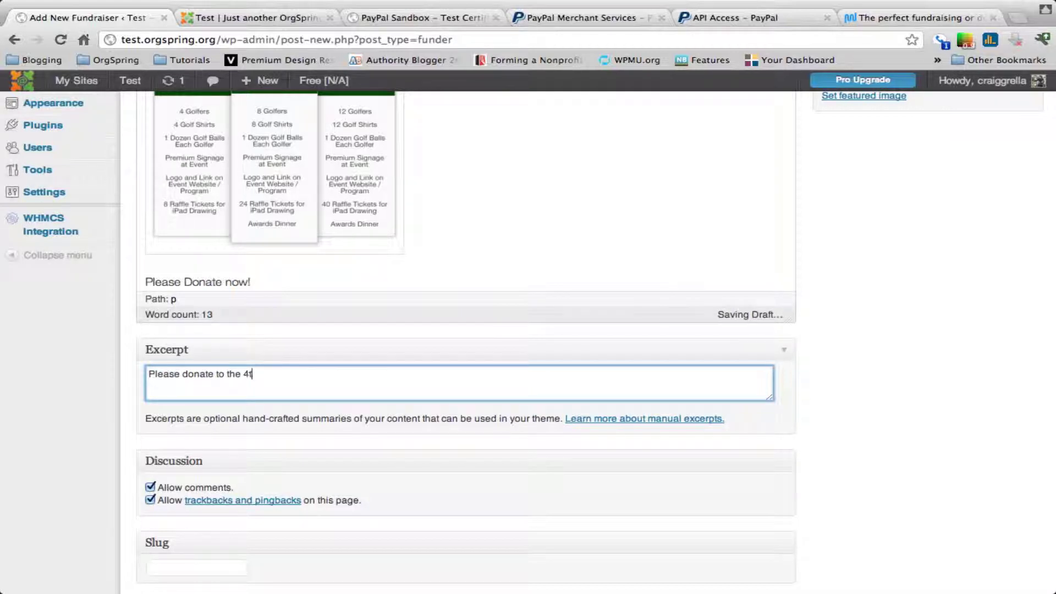
text(h Annual Joh)
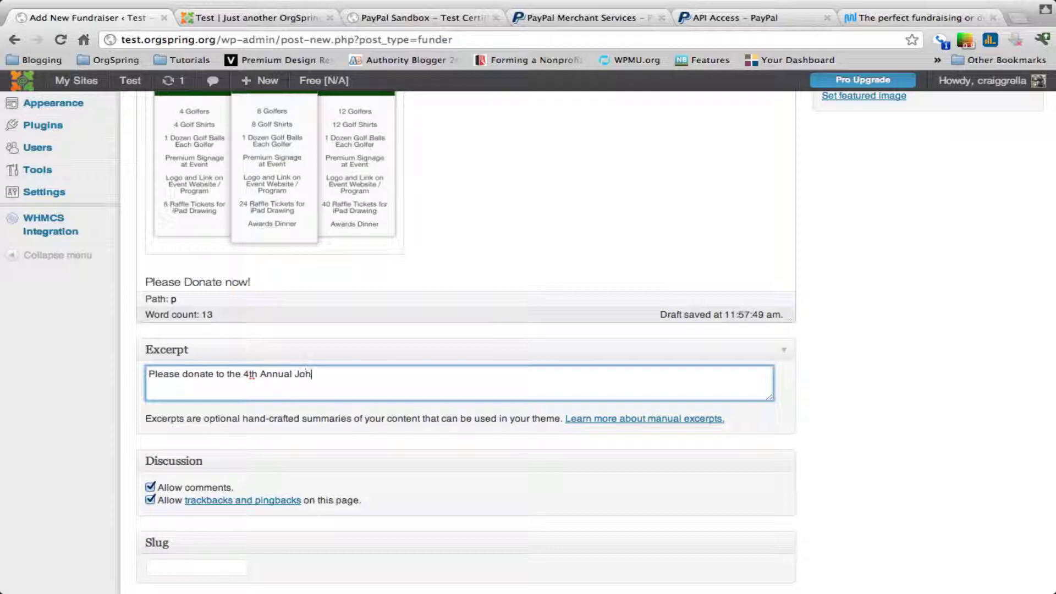
text(n Smith Golf Event now!)
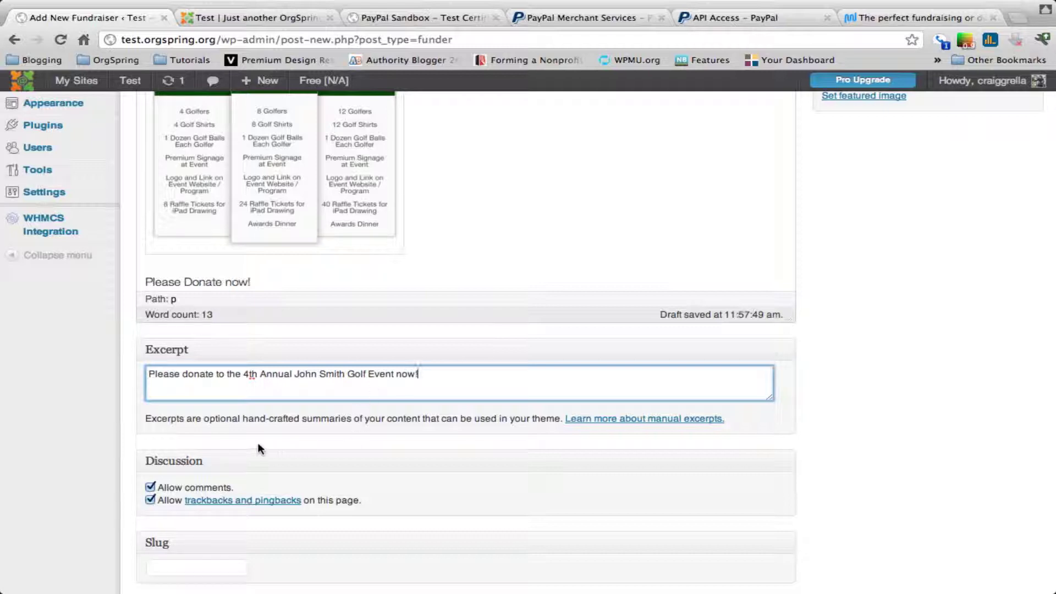
Disallow comments as well as trackbacks and pingbacks for the fundraiser
scroll(220, 441, down, 2)
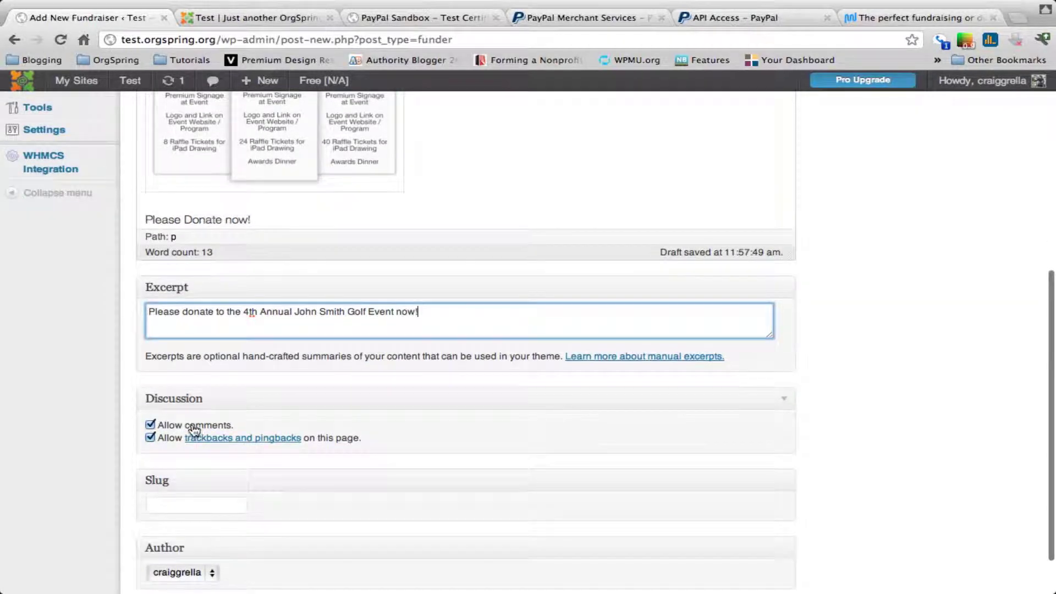
click(151, 427)
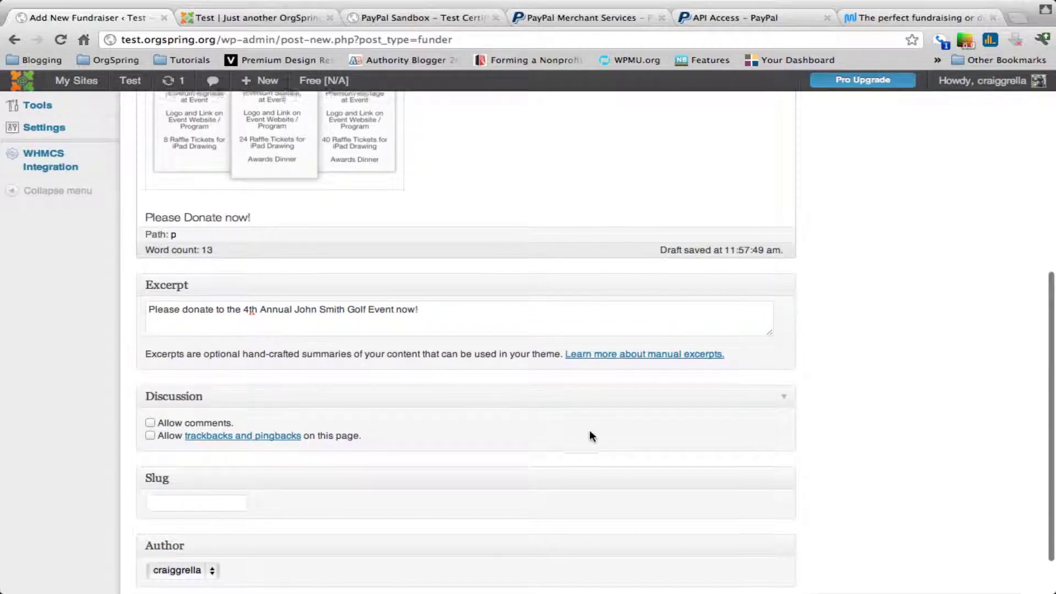
scroll(589, 434, down, 1)
Set the donations type to Simple Donations and save the fundraising type
scroll(590, 433, up, 15)
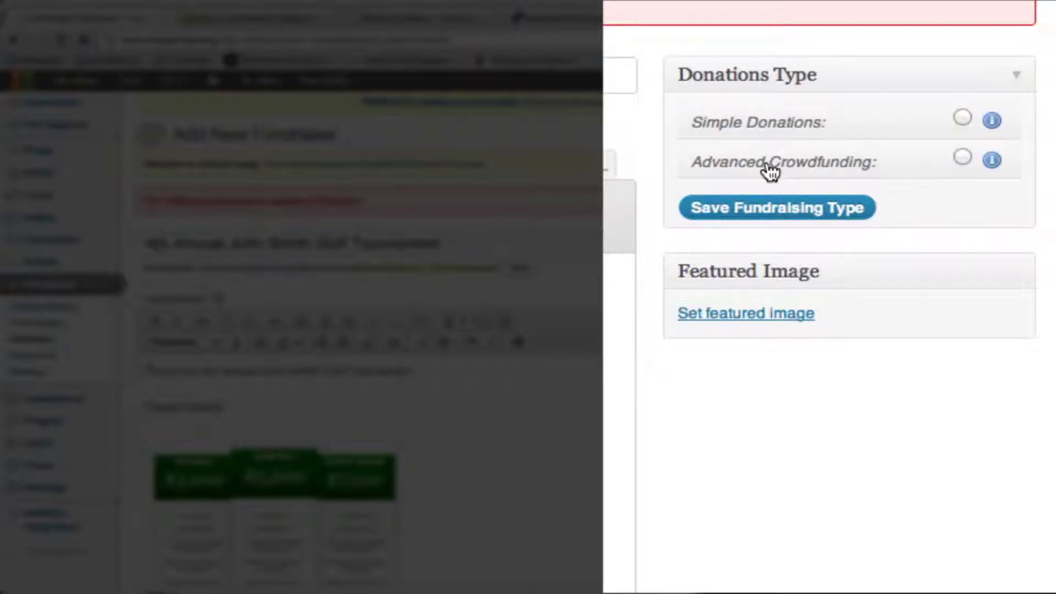
click(959, 116)
click(764, 216)
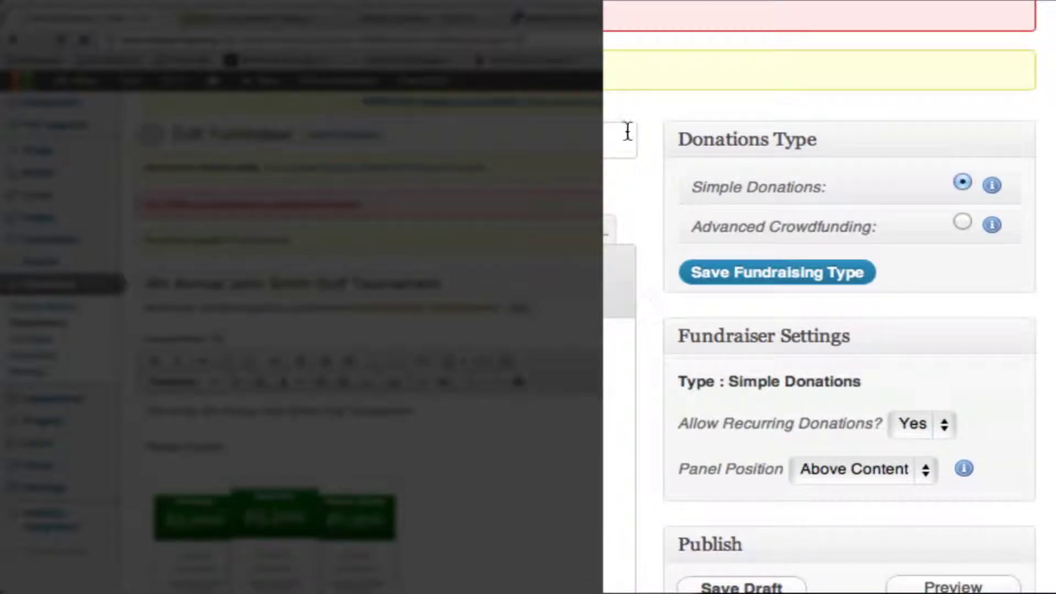
Publish the fundraiser and view the published post in a new browser tab
scroll(738, 159, down, 4)
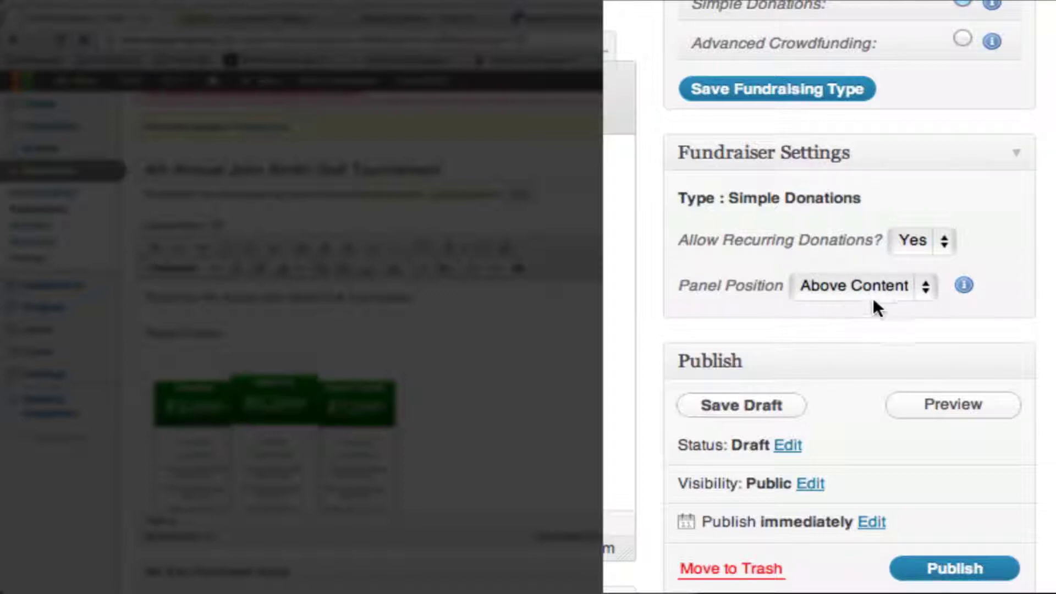
mouse_move(961, 291)
scroll(803, 325, down, 5)
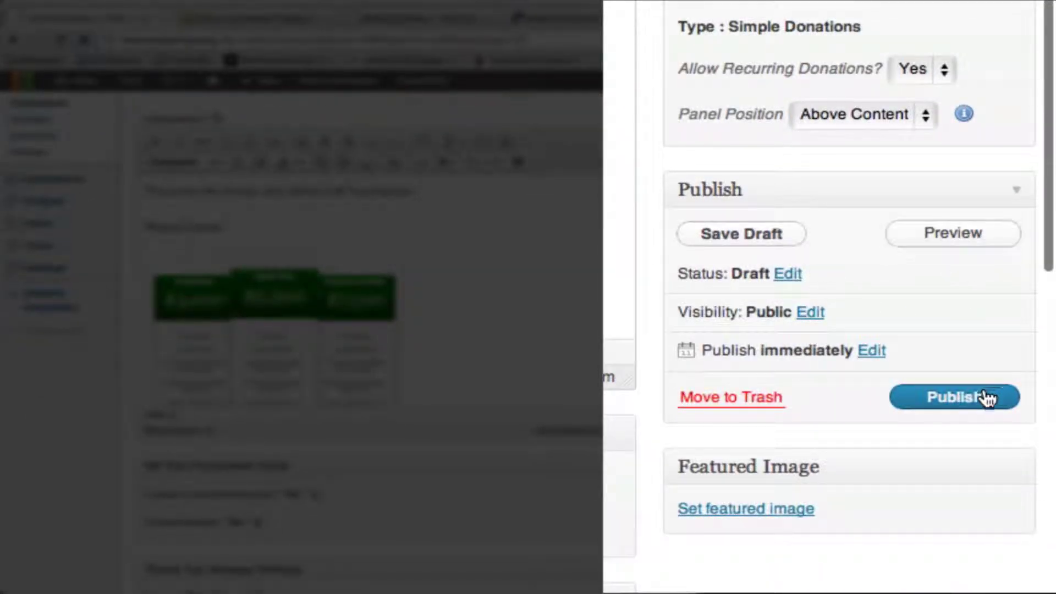
click(949, 403)
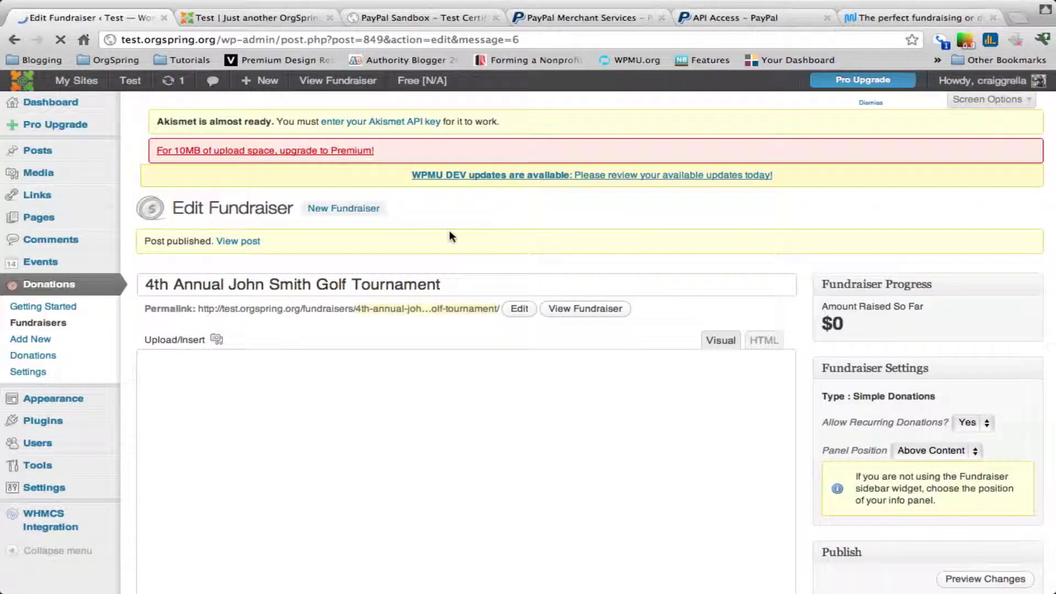
super+click(251, 242)
click(224, 18)
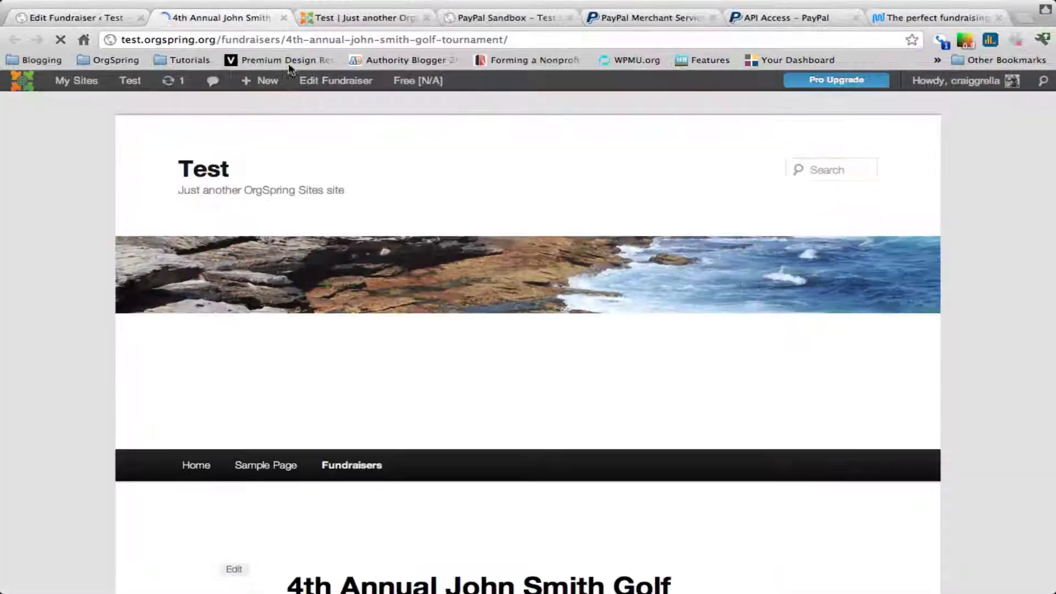
Review the published golf tournament fundraiser page, from the donor and raised totals to the donation form, description and sponsorship image
scroll(336, 301, down, 2)
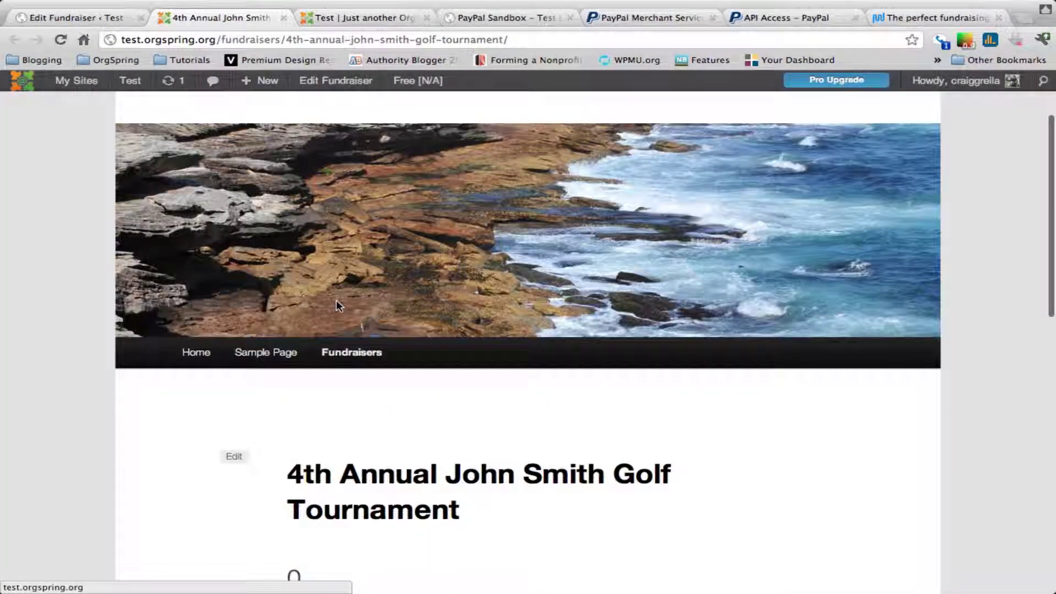
scroll(339, 302, down, 1)
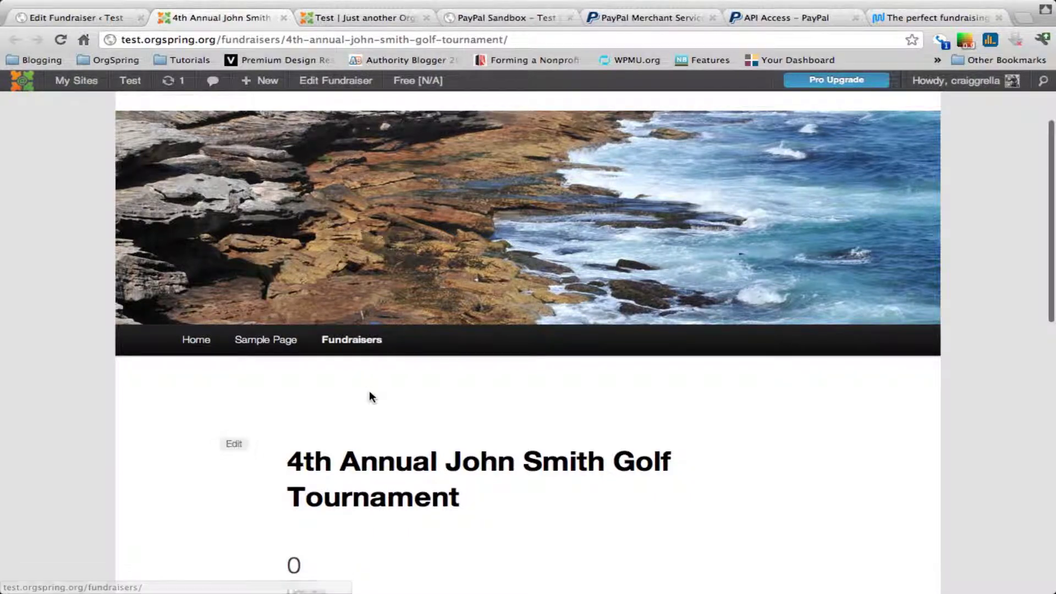
scroll(371, 395, down, 3)
scroll(370, 396, down, 2)
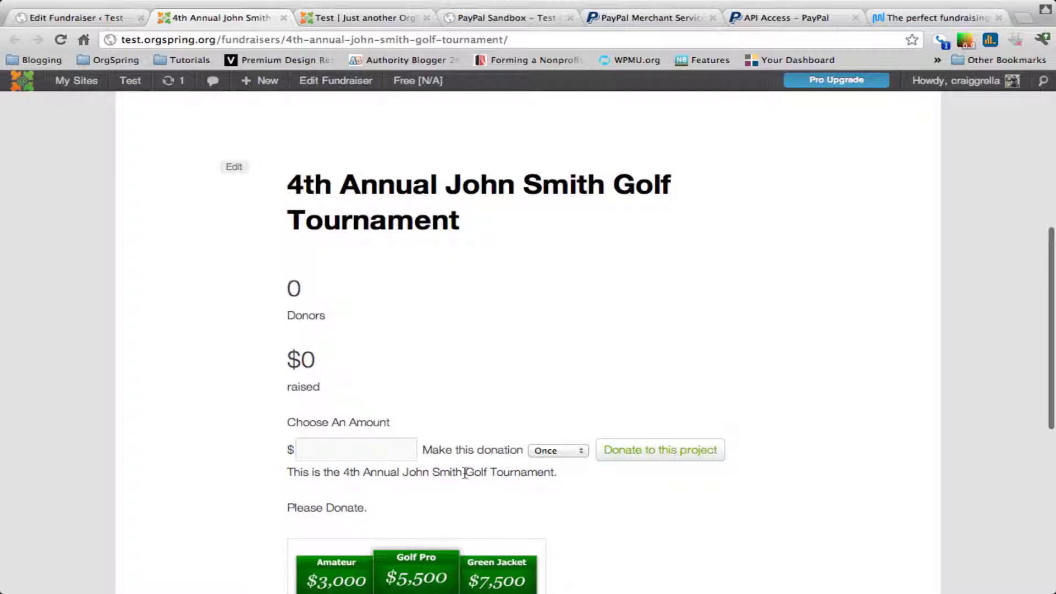
scroll(344, 513, down, 5)
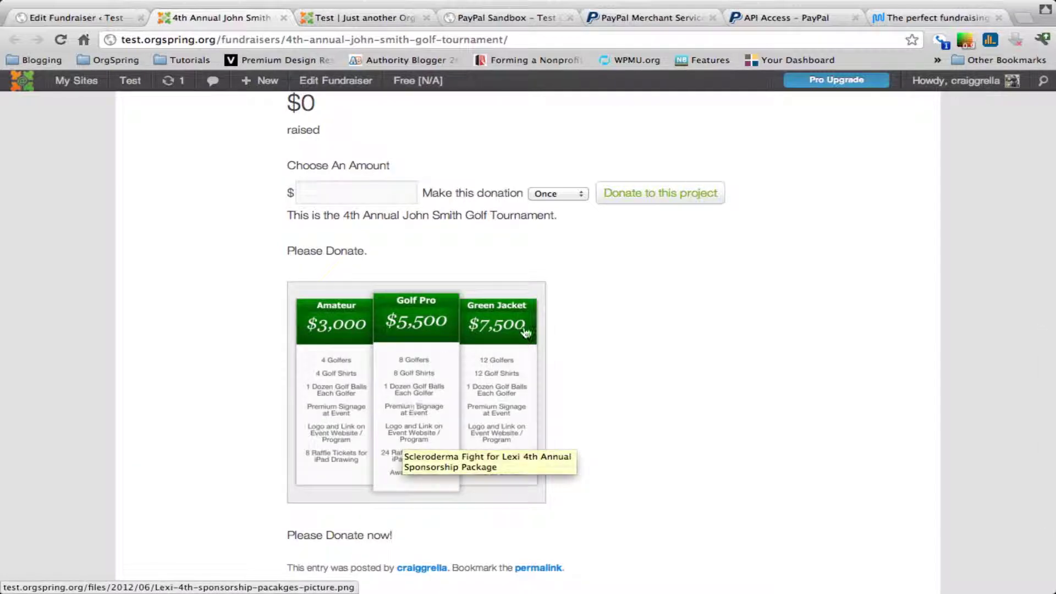
scroll(631, 438, down, 2)
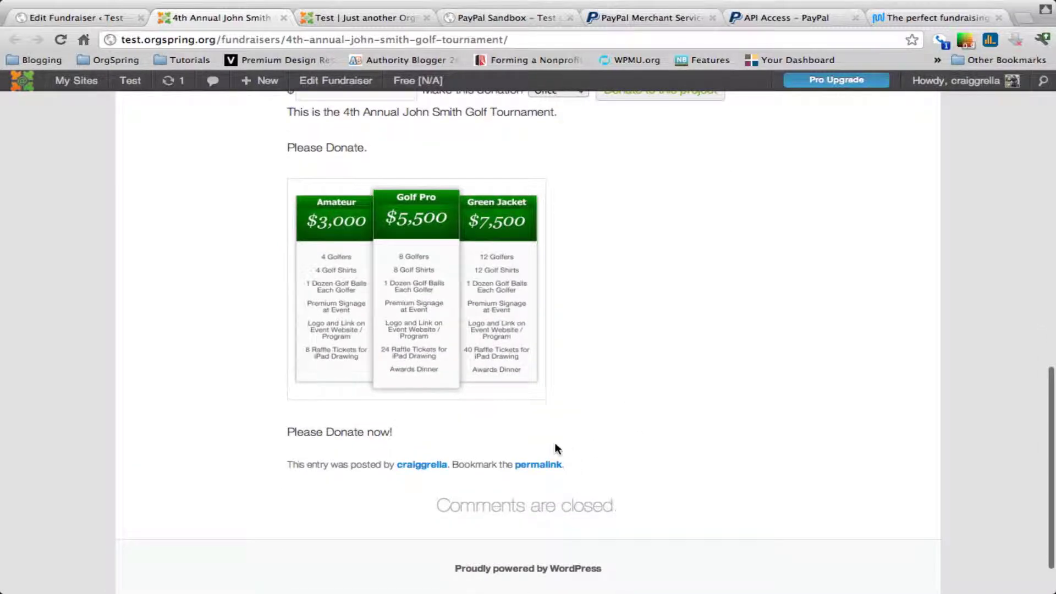
scroll(589, 458, down, 1)
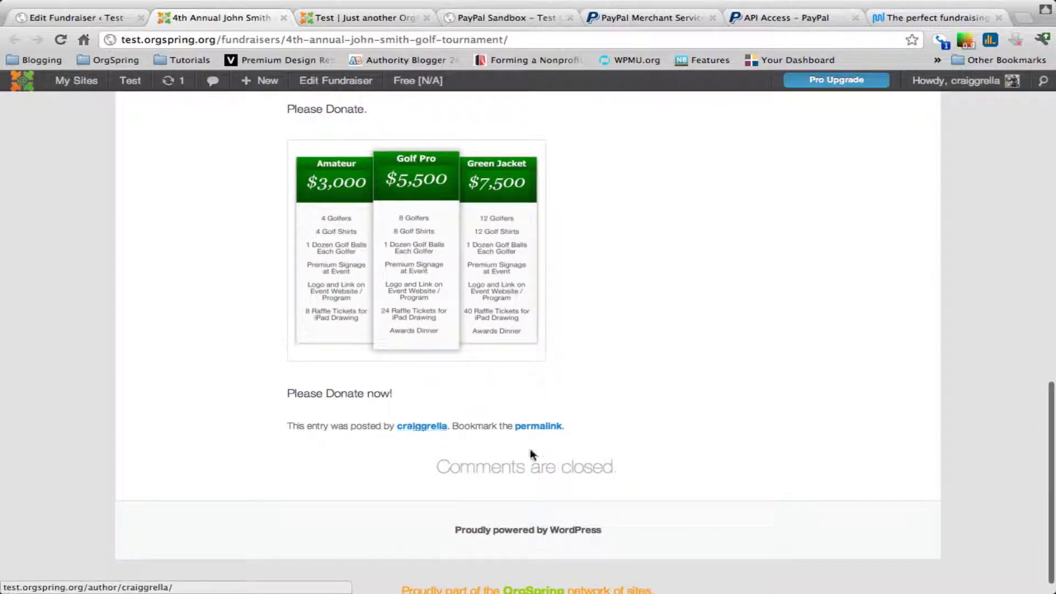
scroll(535, 474, down, 1)
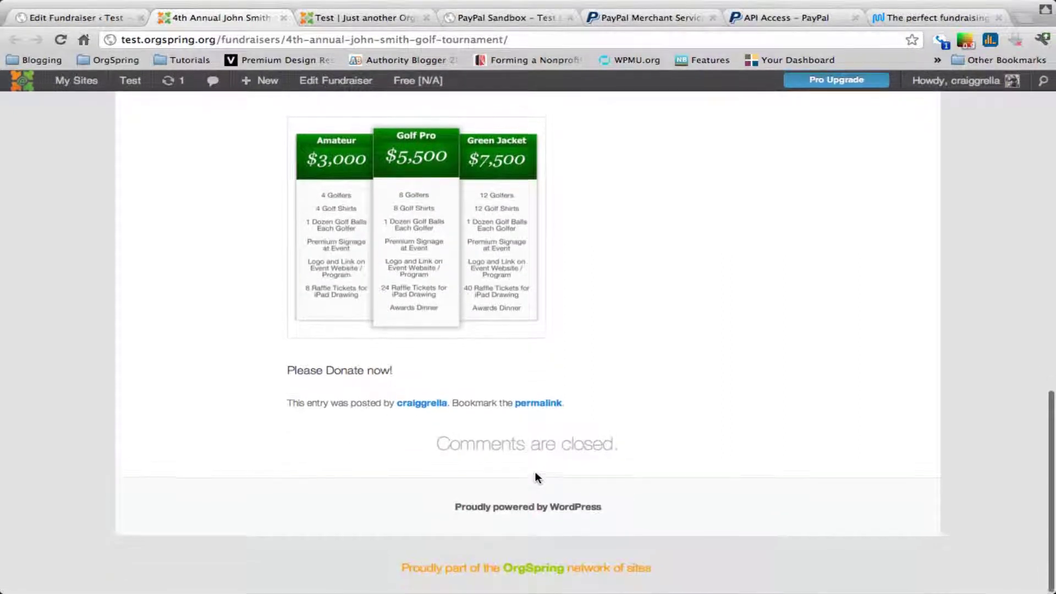
scroll(561, 463, up, 5)
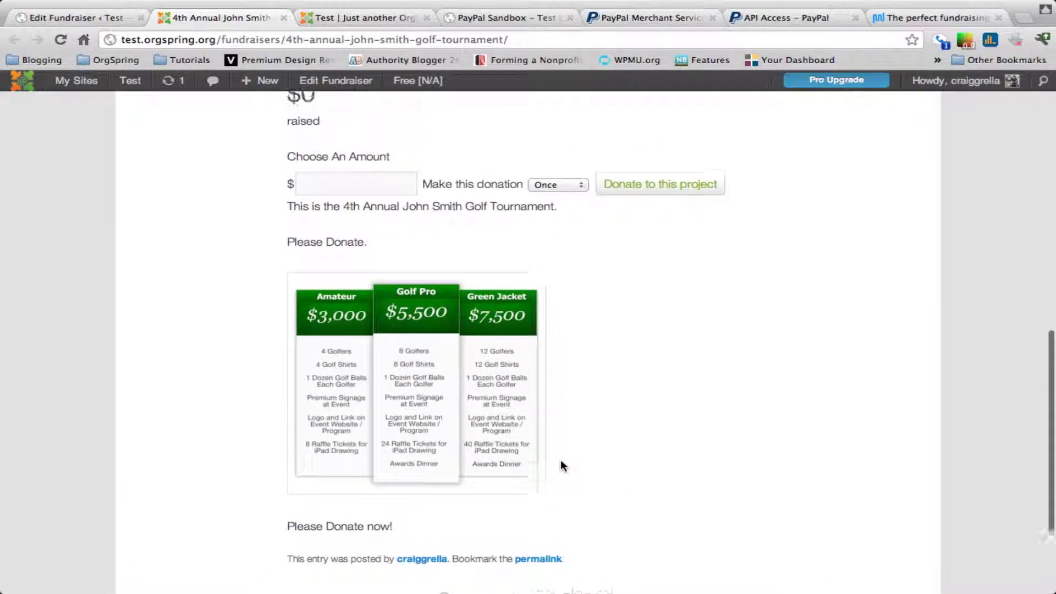
scroll(561, 465, up, 4)
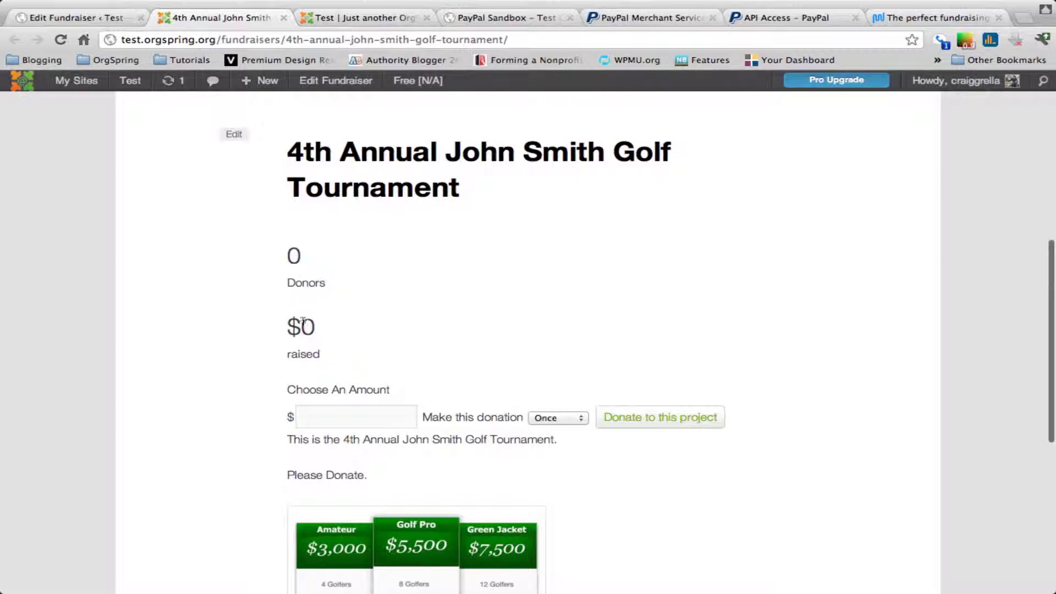
Enter a one-time donation of 1000 dollars on the fundraiser page and proceed to the PayPal checkout
click(346, 412)
text(1000)
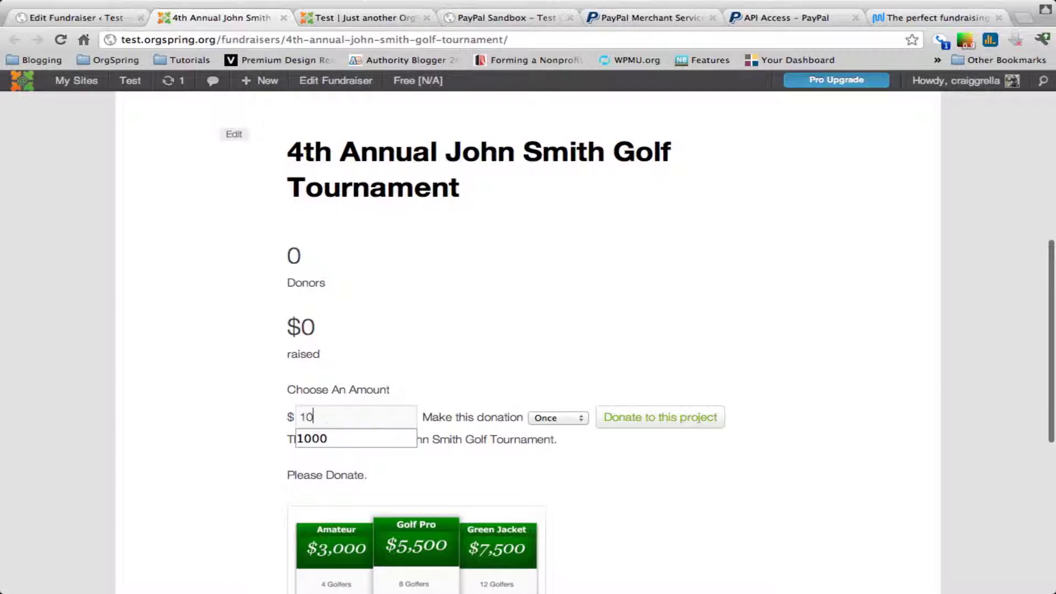
click(561, 400)
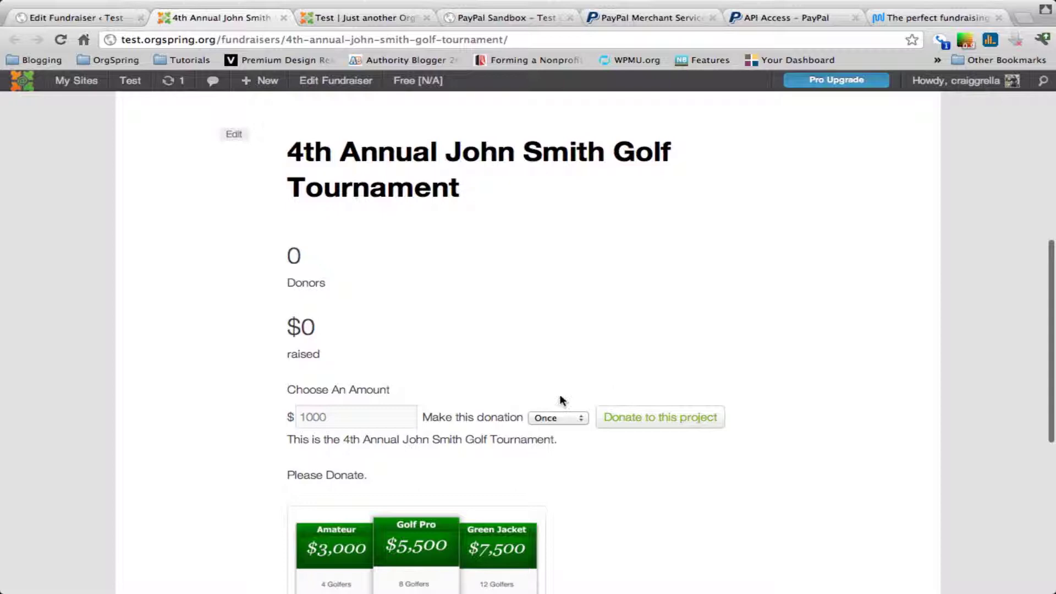
click(542, 416)
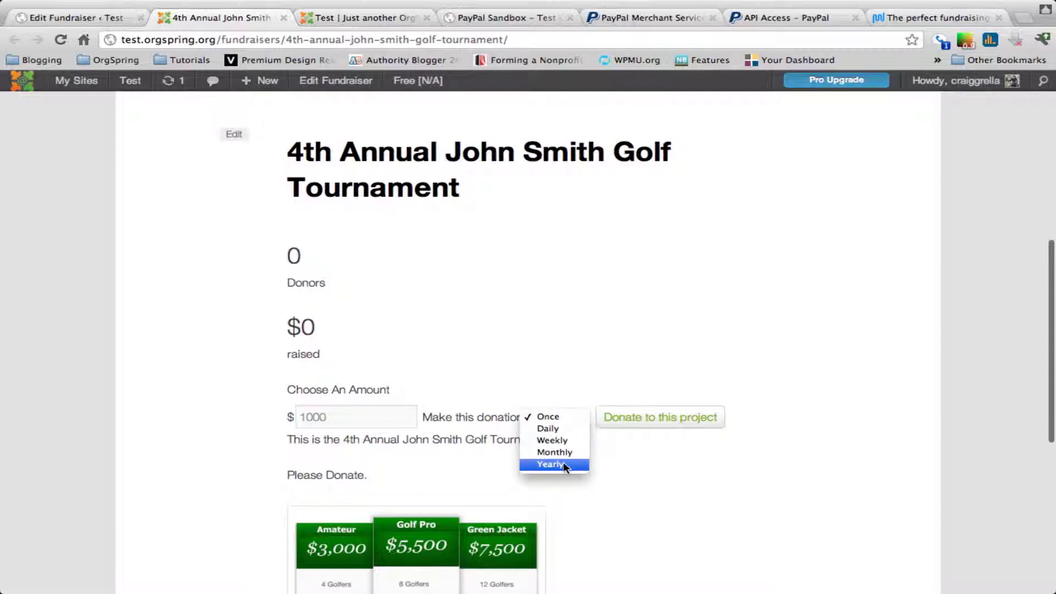
click(564, 367)
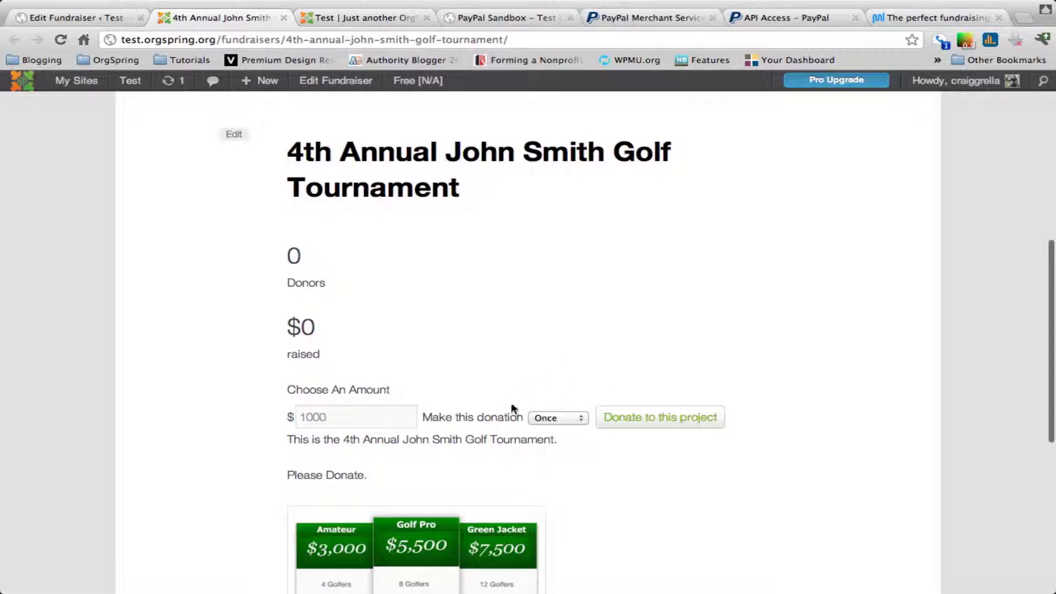
click(664, 419)
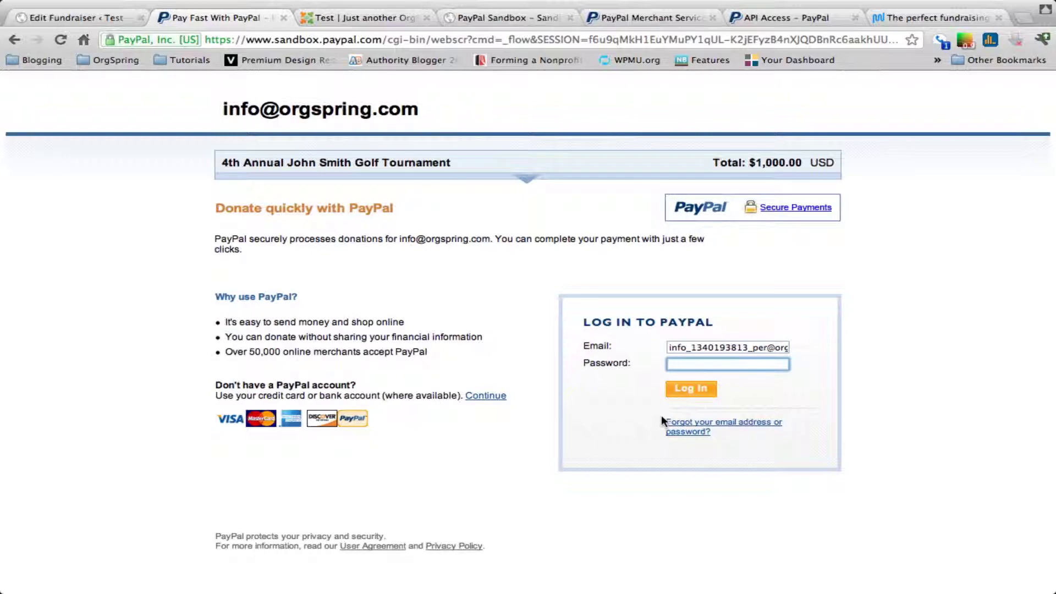
Clear the prefilled login email, select the verified personal test account's email in the PayPal Sandbox list, and return to the checkout
triple_click(700, 347)
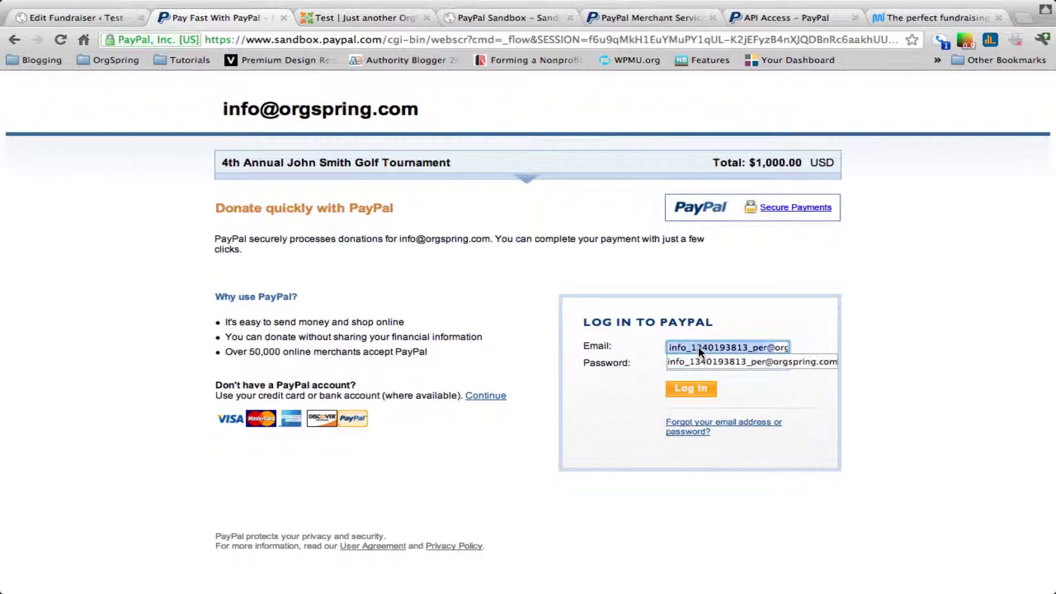
key(BackSpace)
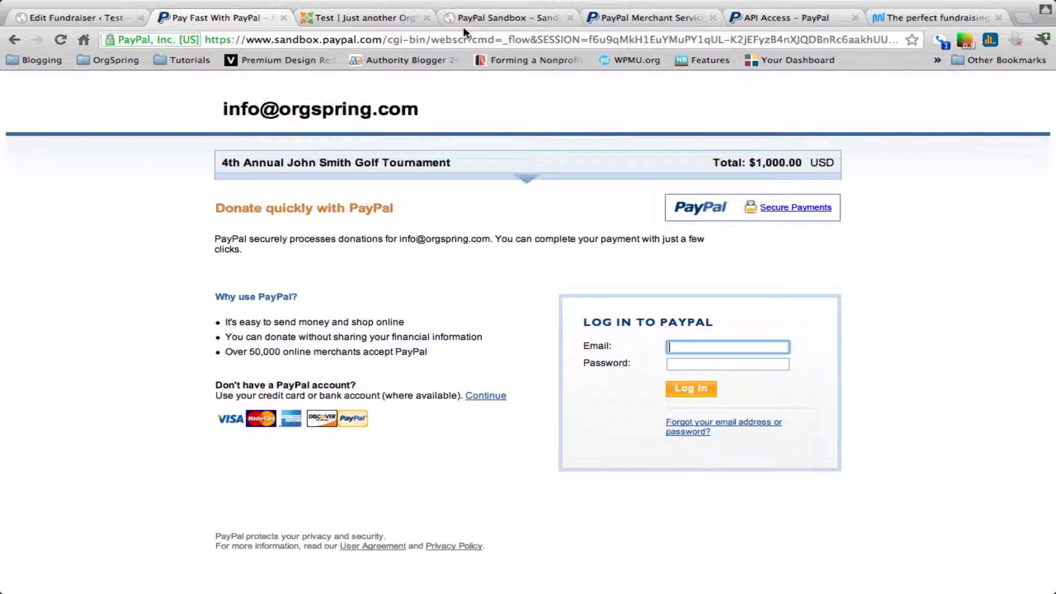
click(491, 19)
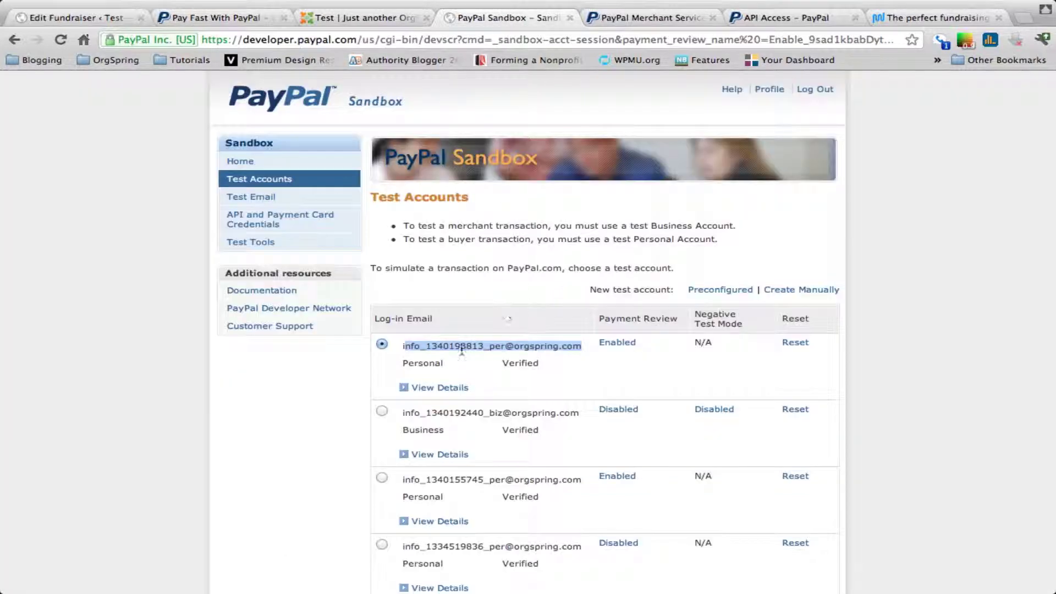
drag(403, 347, 581, 345)
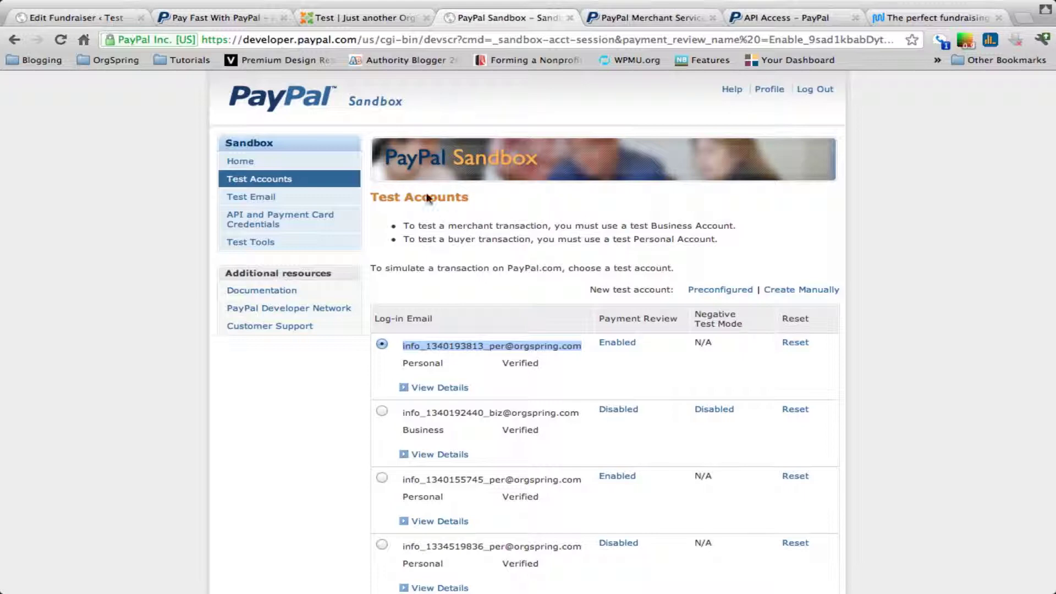
click(244, 20)
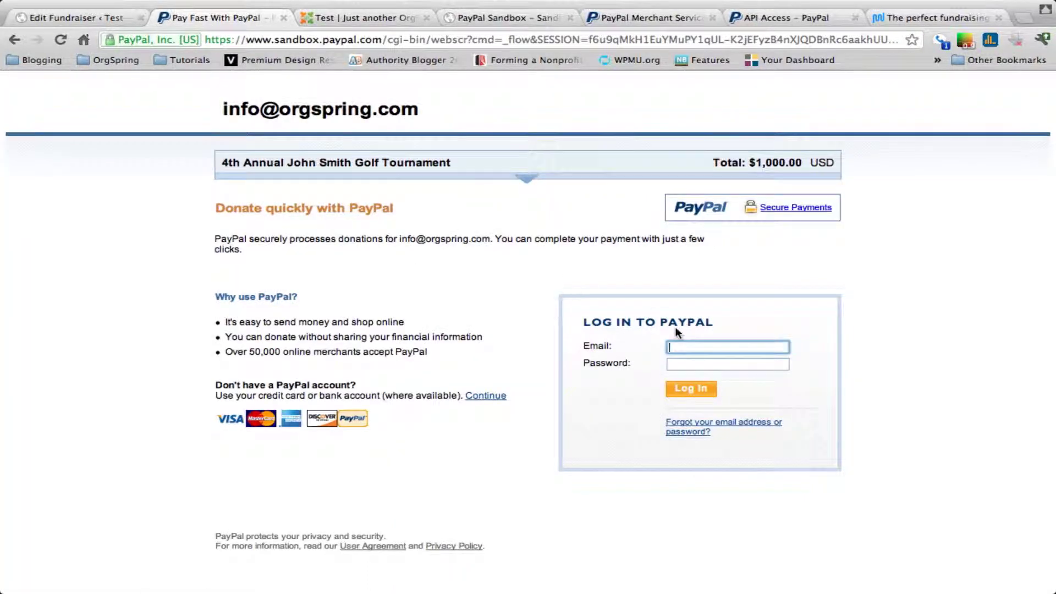
Log in to the PayPal checkout with the personal test account's email and account password
click(688, 347)
click(687, 361)
click(687, 365)
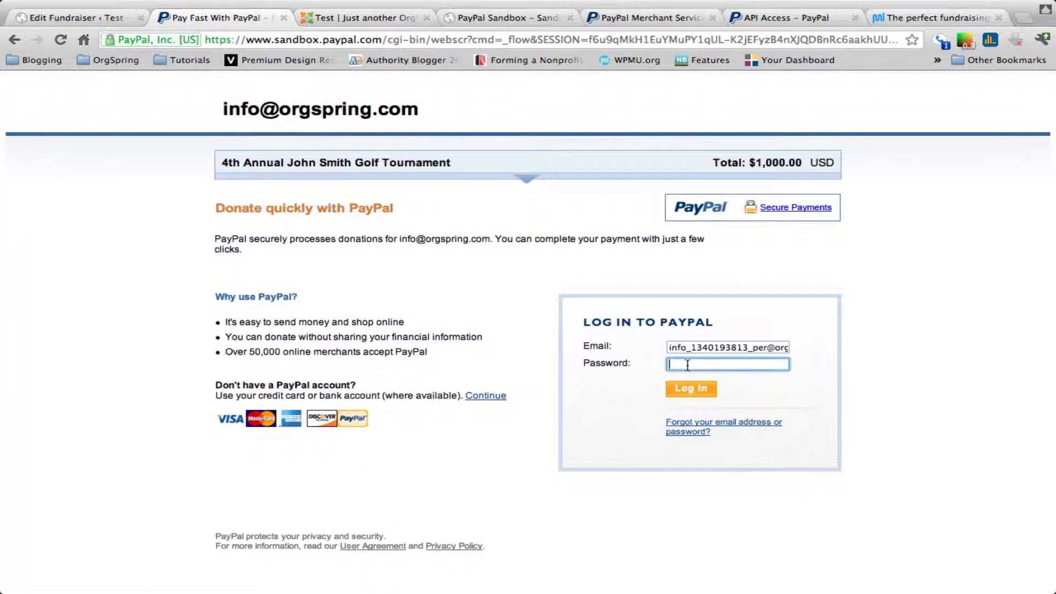
text(••••••••••••)
key(Return)
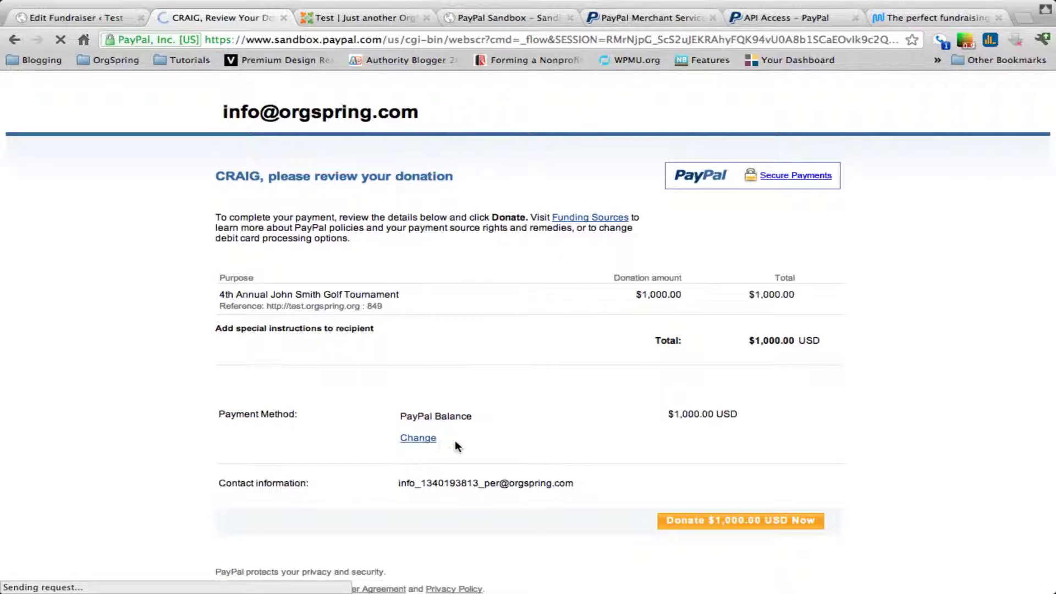
Confirm the $1,000.00 USD donation, then return to the fundraiser's thank-you page and reload it
click(748, 521)
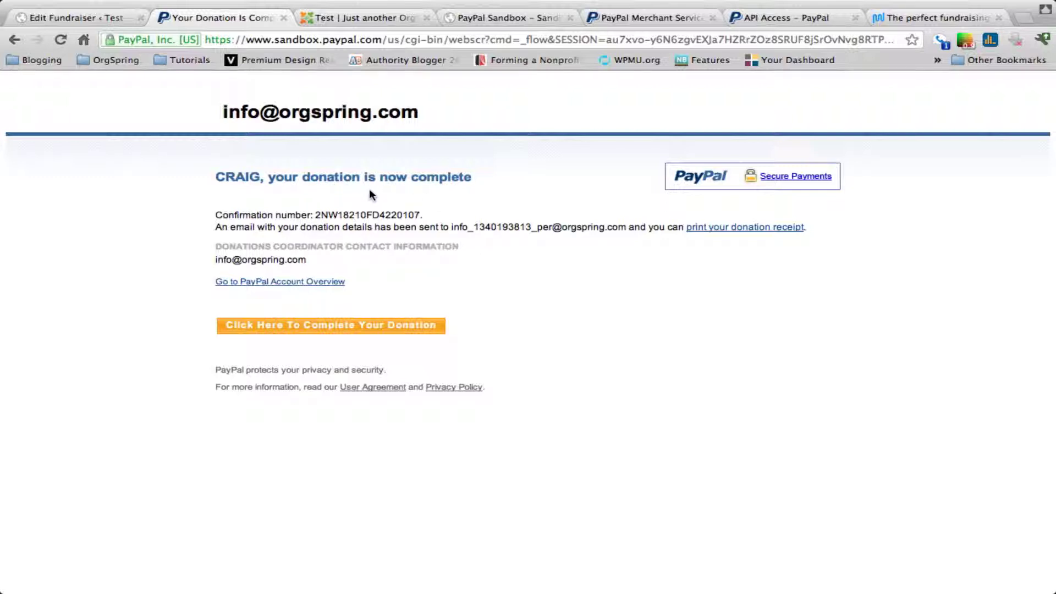
click(291, 327)
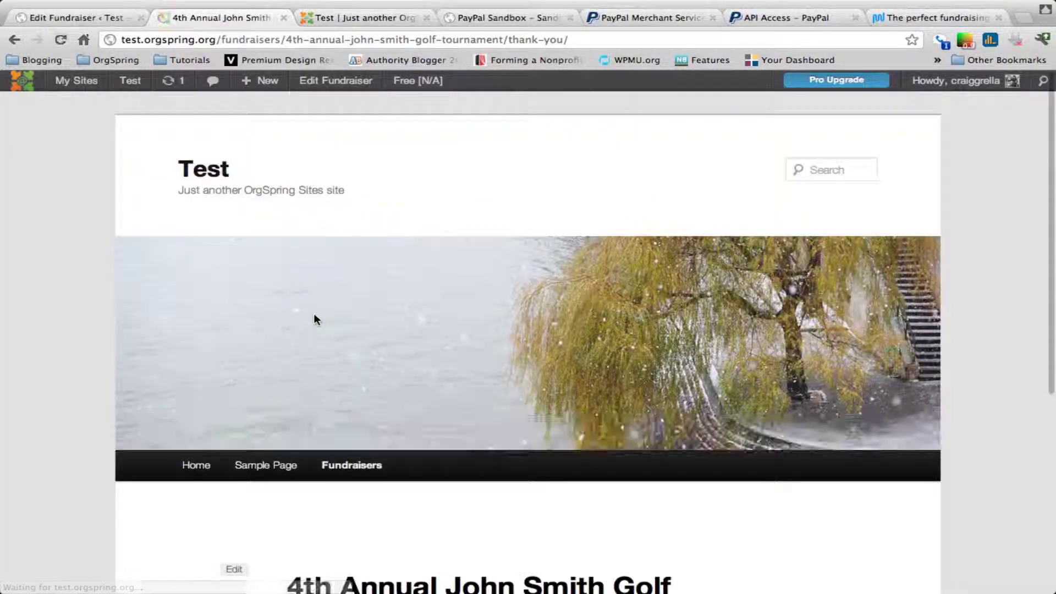
scroll(314, 314, down, 6)
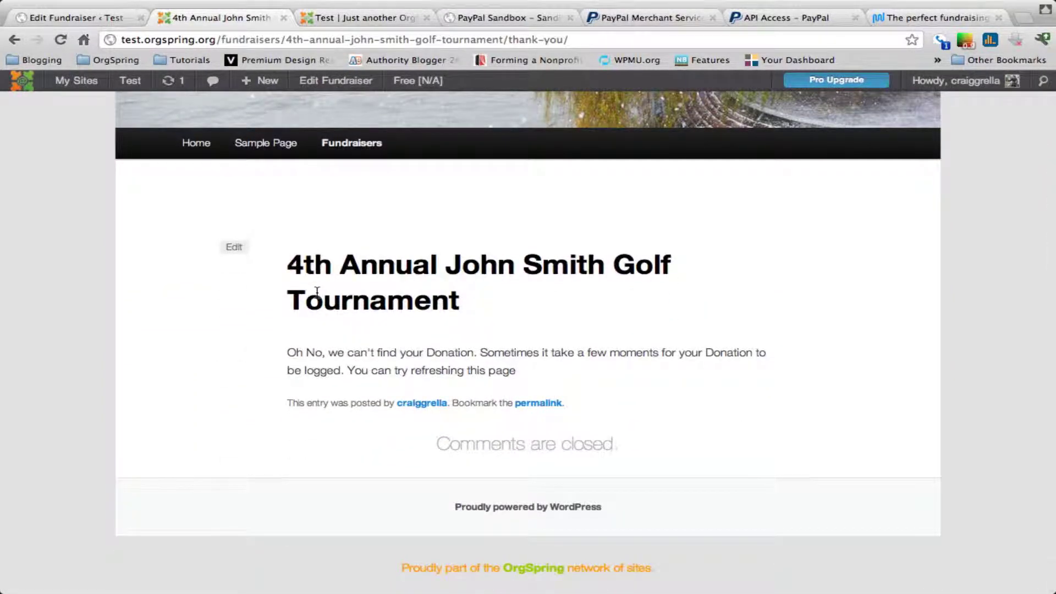
key(super+r)
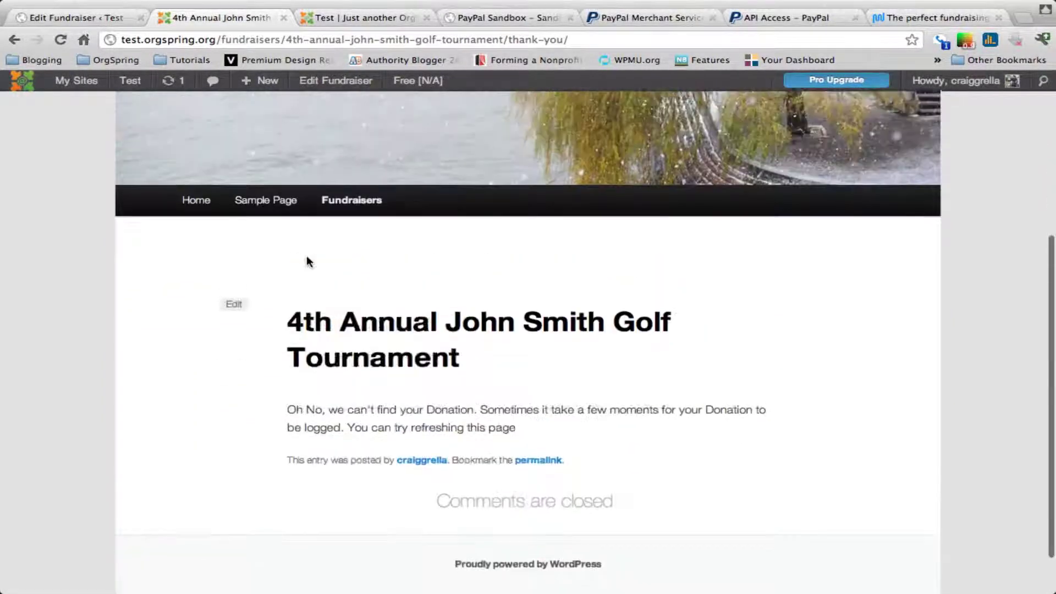
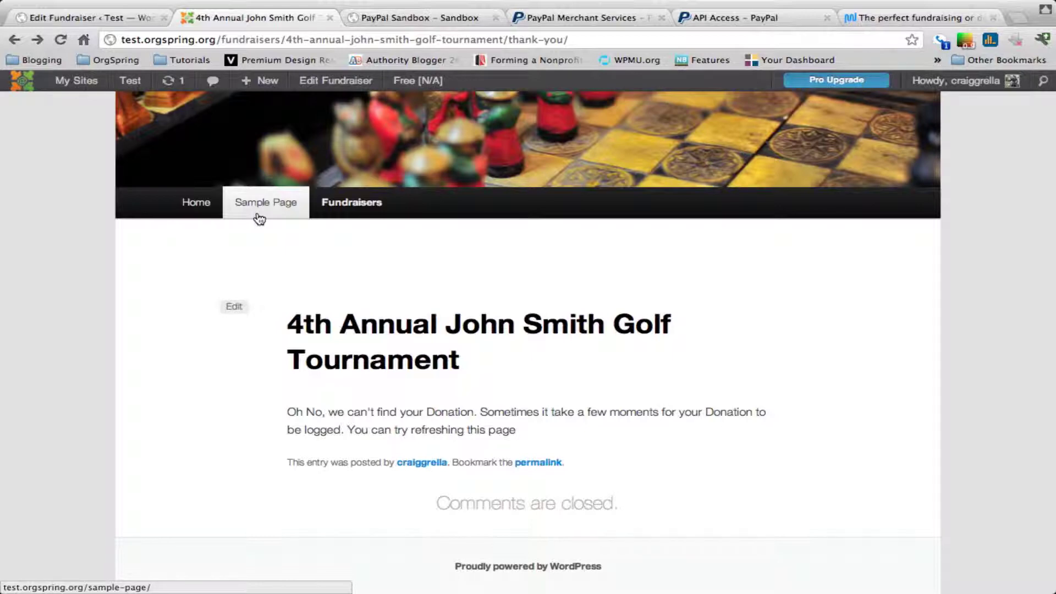
Switch to the 5th Annual Golf Tournament draft, set its donations type to Advanced Crowdfunding and save the fundraising type
click(116, 18)
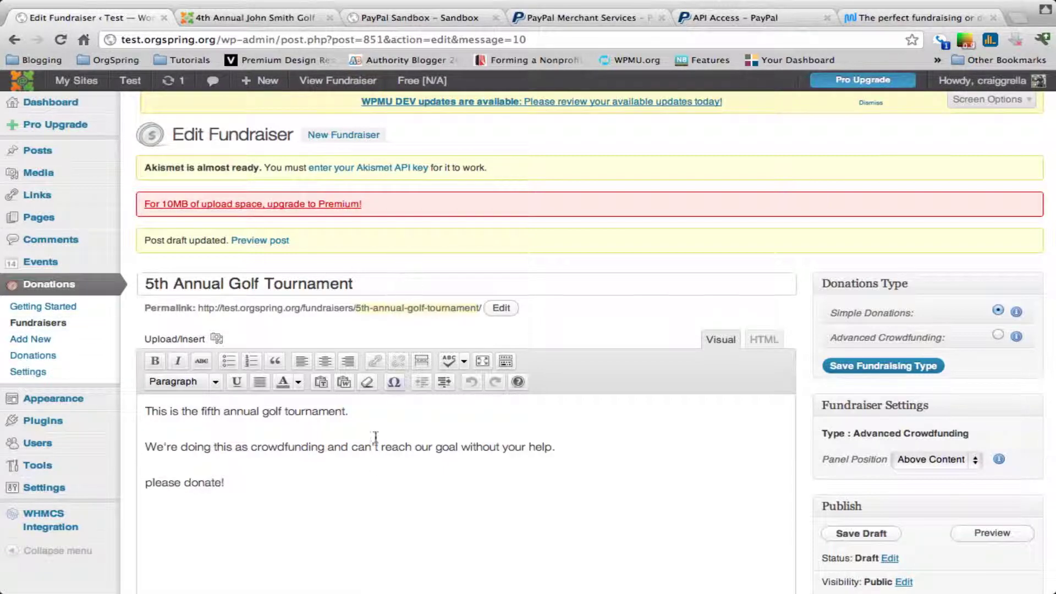
scroll(371, 495, down, 1)
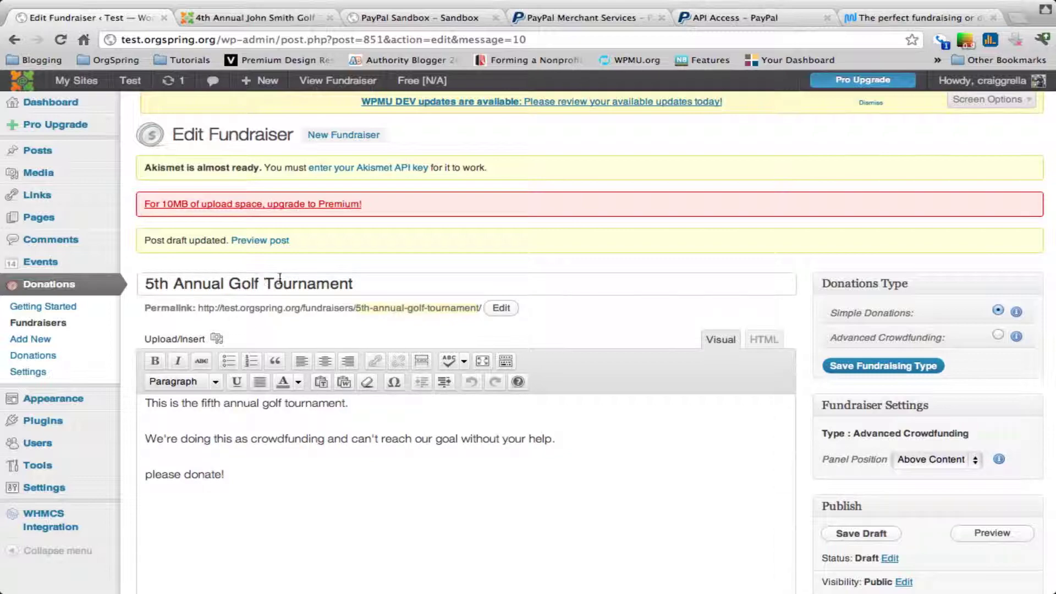
scroll(369, 431, down, 5)
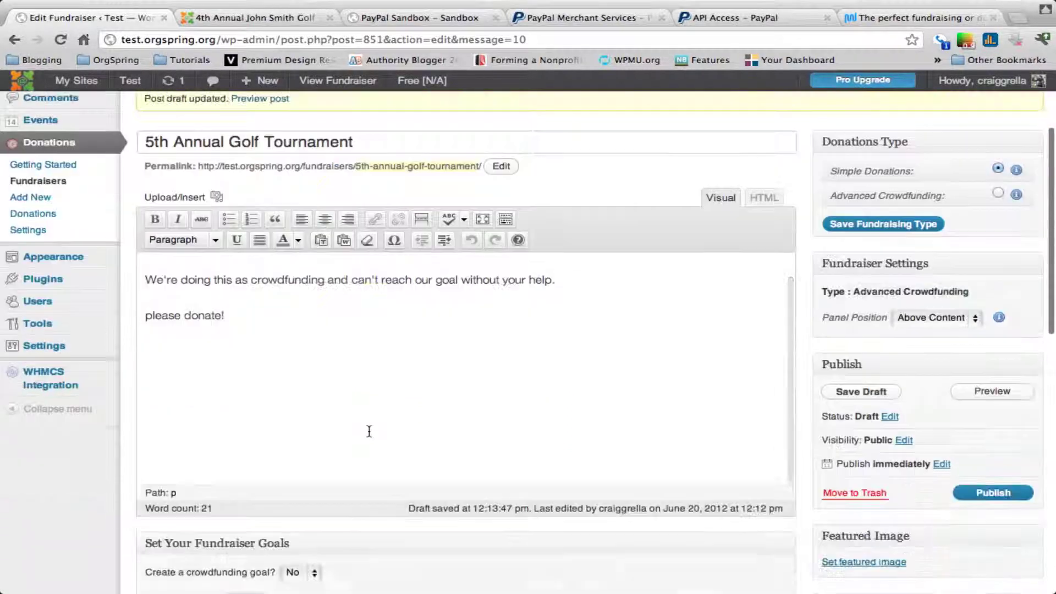
scroll(369, 432, up, 3)
scroll(369, 431, up, 2)
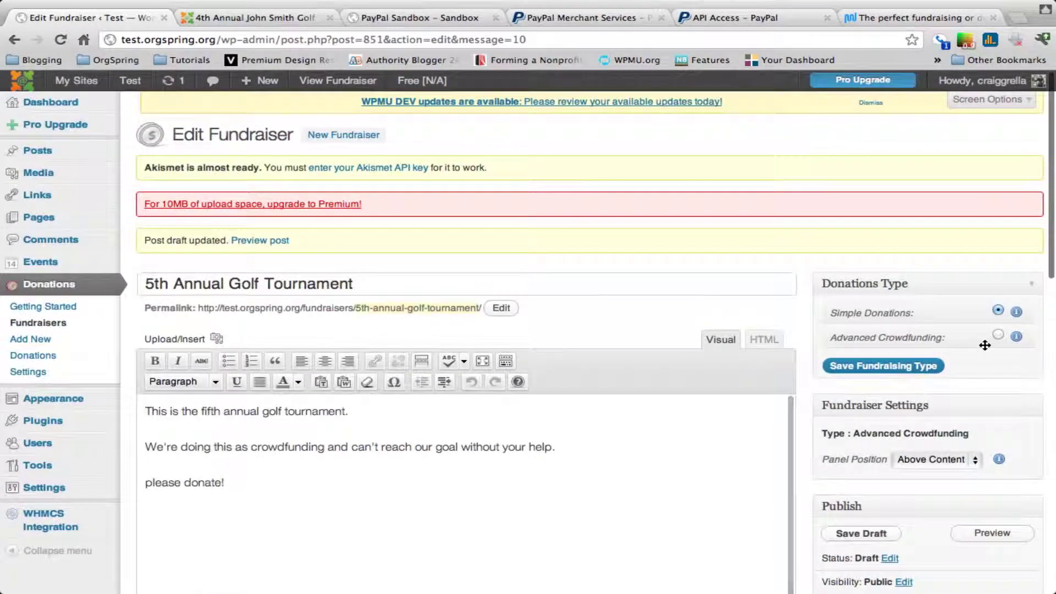
click(998, 335)
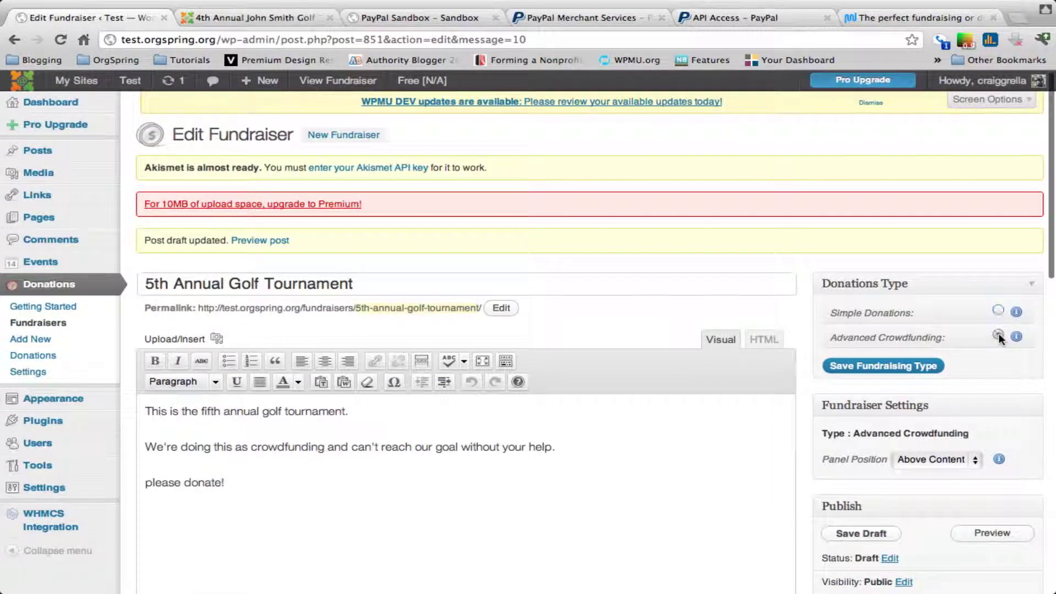
click(900, 367)
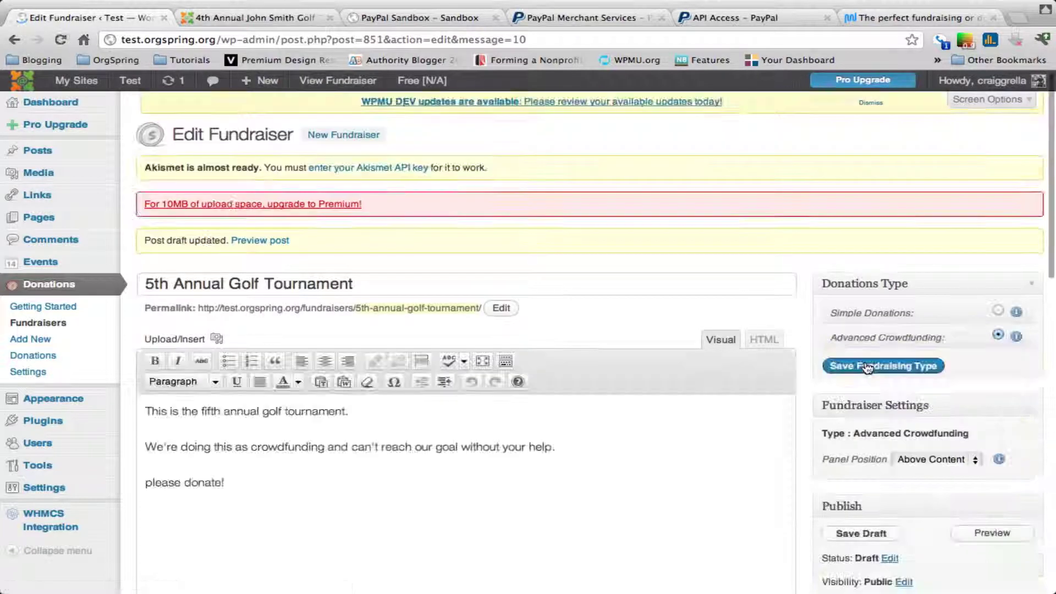
Set the crowdfunding fundraiser's panel position to Below Content
scroll(867, 368, down, 3)
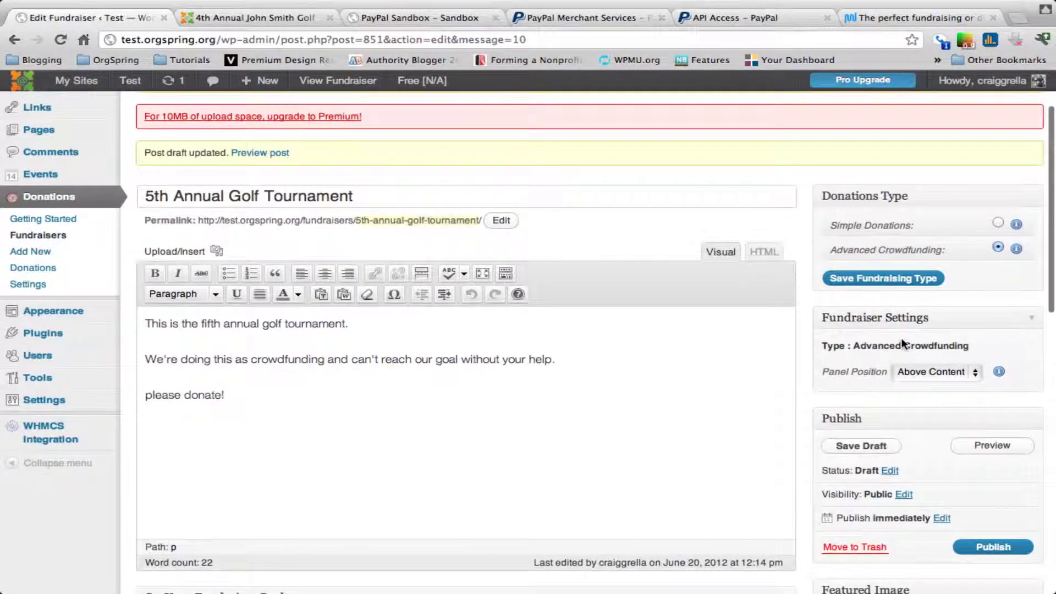
click(935, 372)
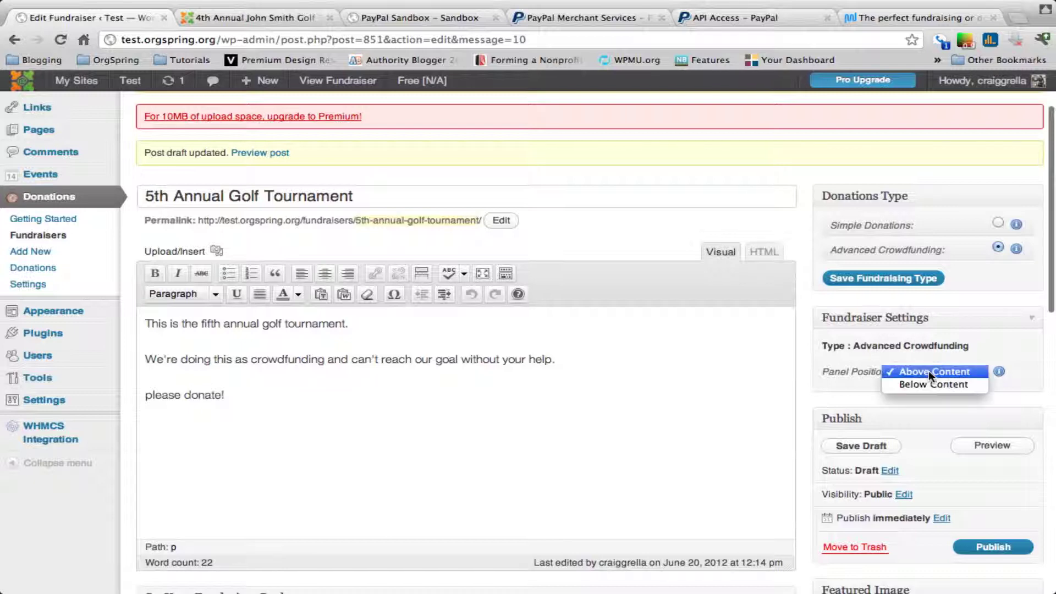
click(929, 381)
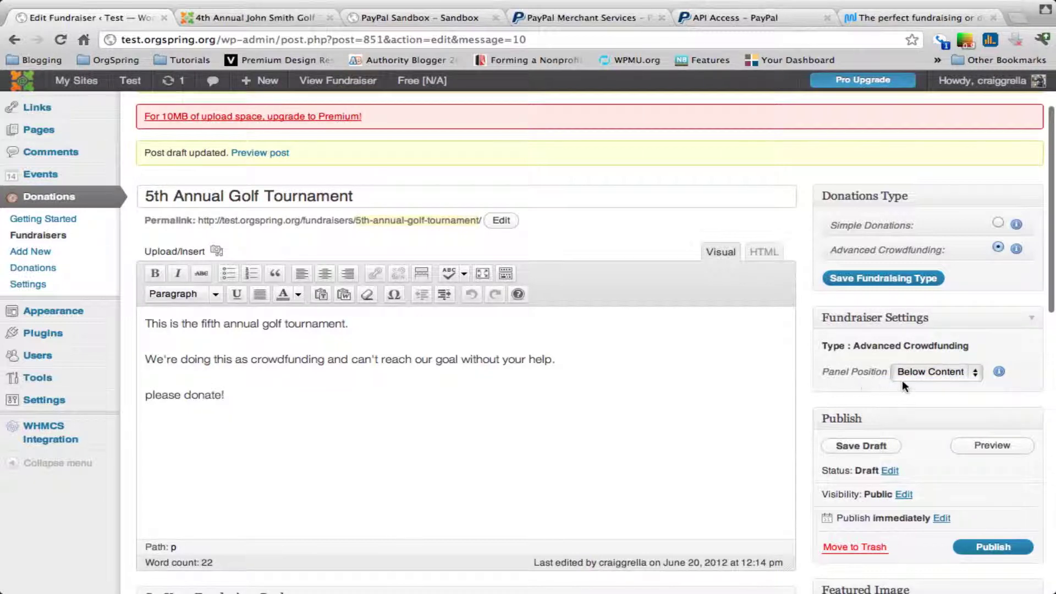
Create a crowdfunding goal of $1000 with start date 2012-06-20 and end date 2012-06-27
scroll(846, 391, down, 4)
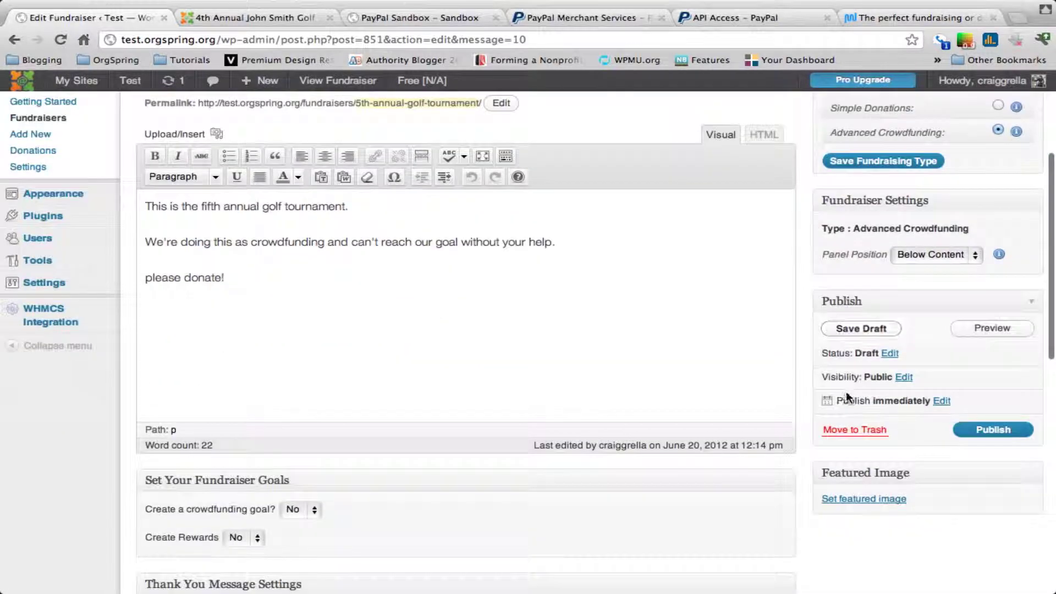
scroll(846, 391, down, 3)
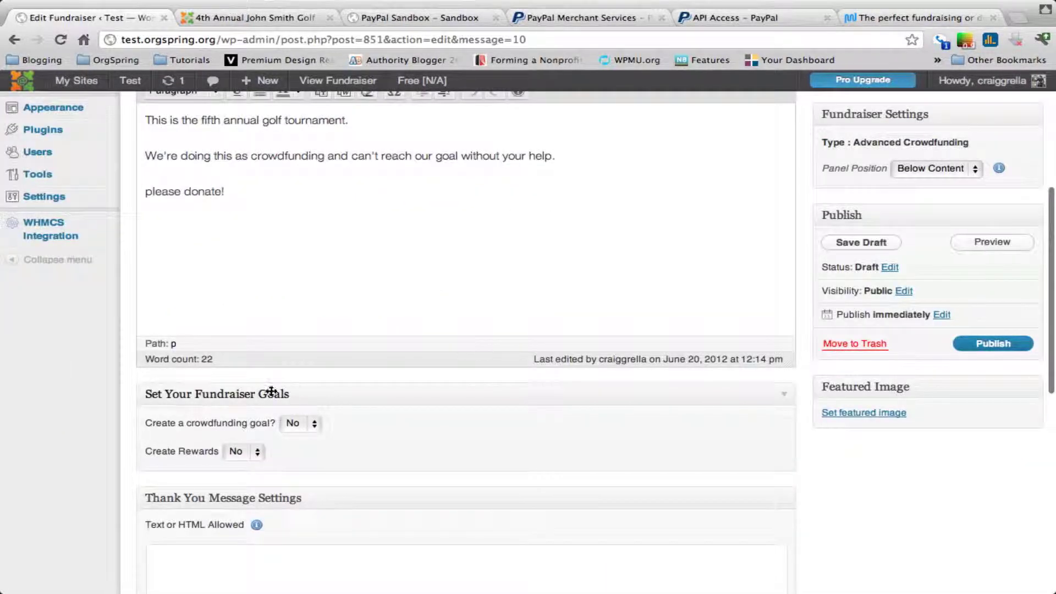
click(307, 423)
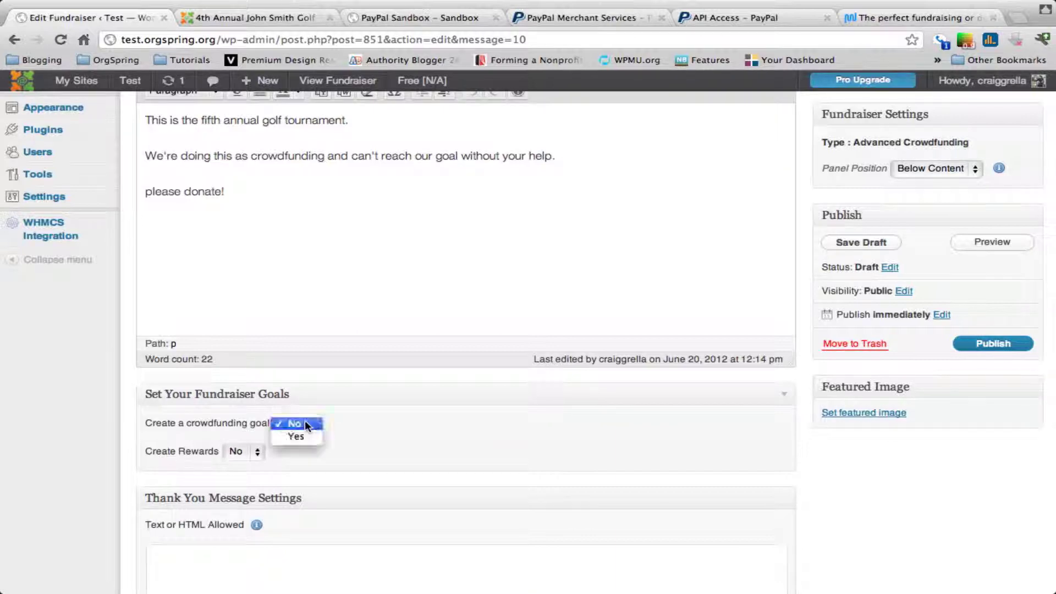
click(307, 439)
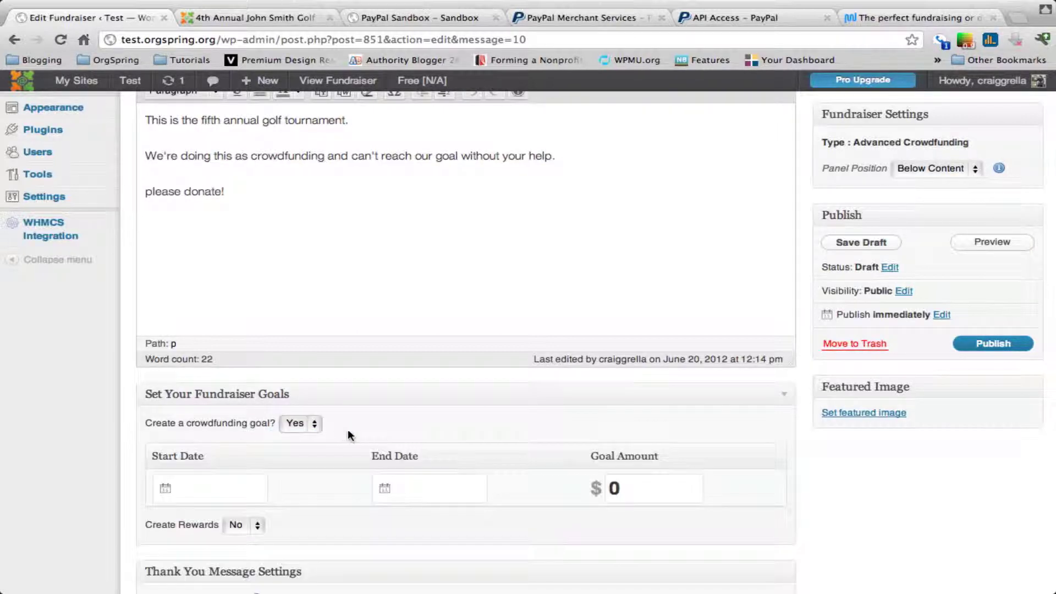
click(212, 489)
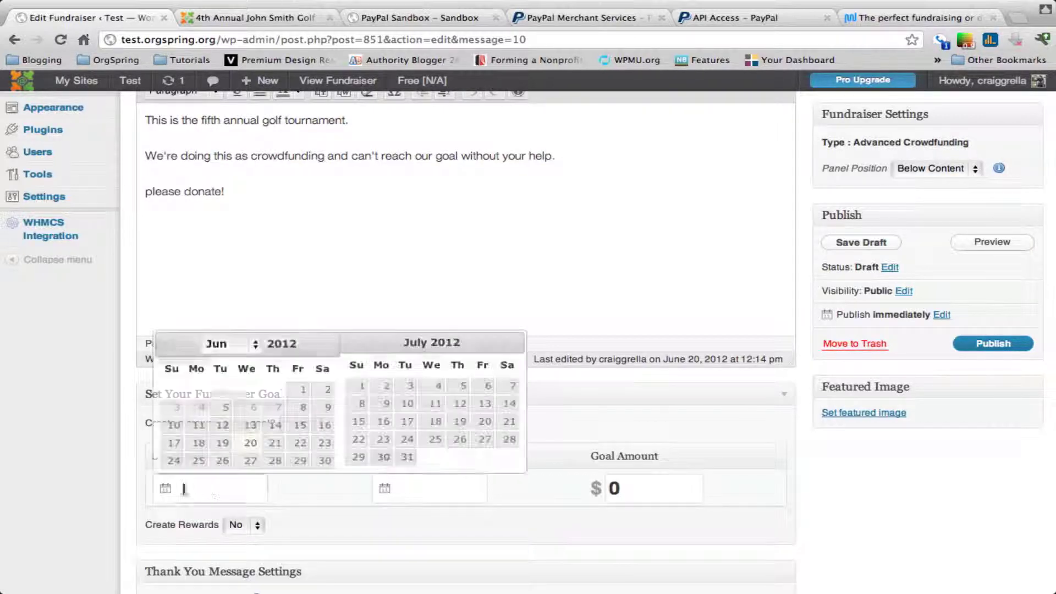
click(250, 443)
click(408, 486)
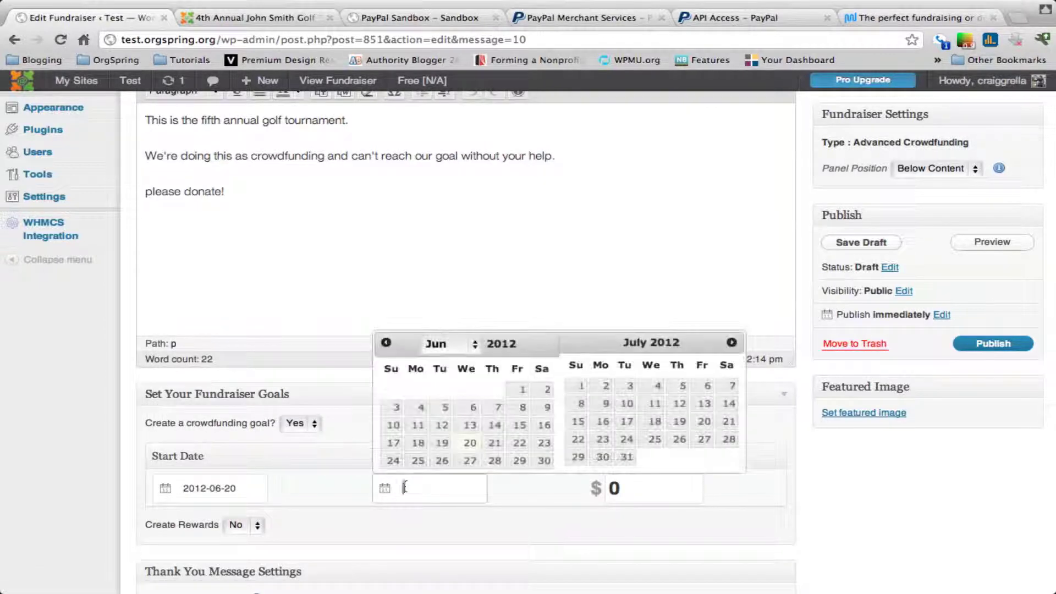
click(470, 462)
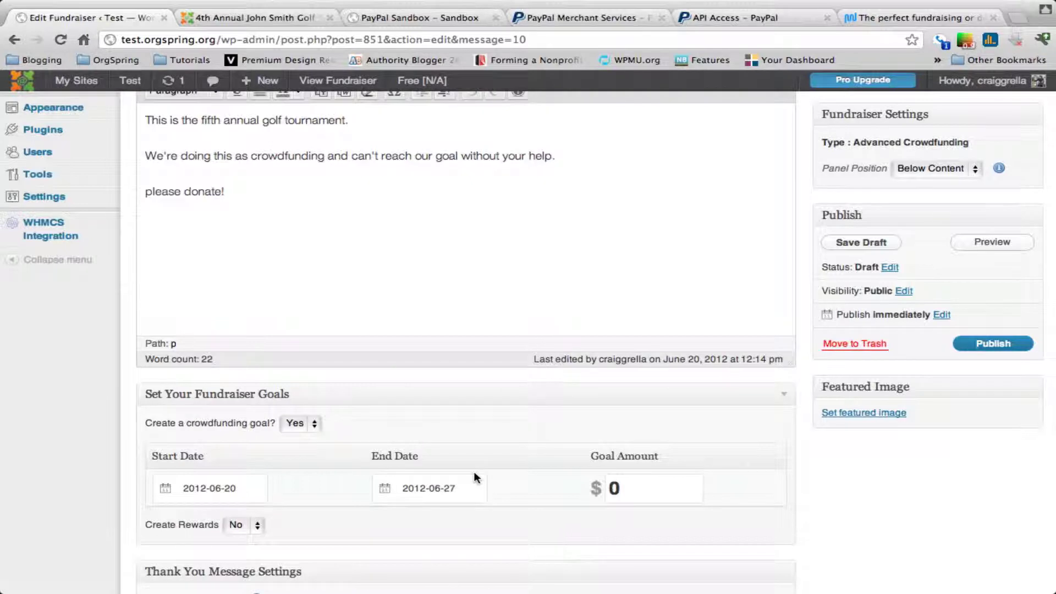
double_click(615, 488)
text(1000)
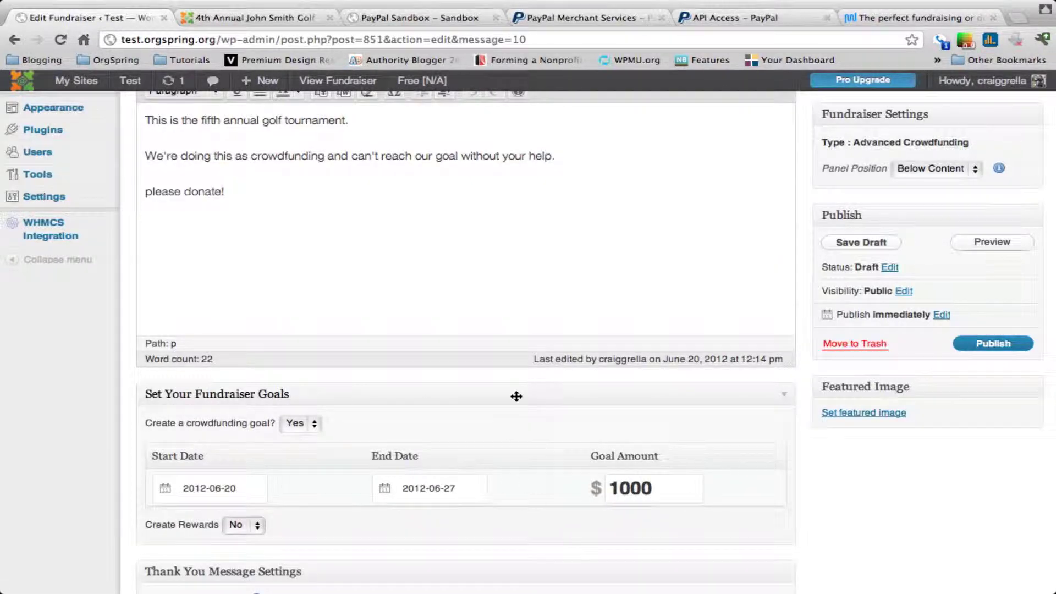
Enable rewards for the fundraiser and set the first reward's amount to $250
scroll(516, 396, down, 5)
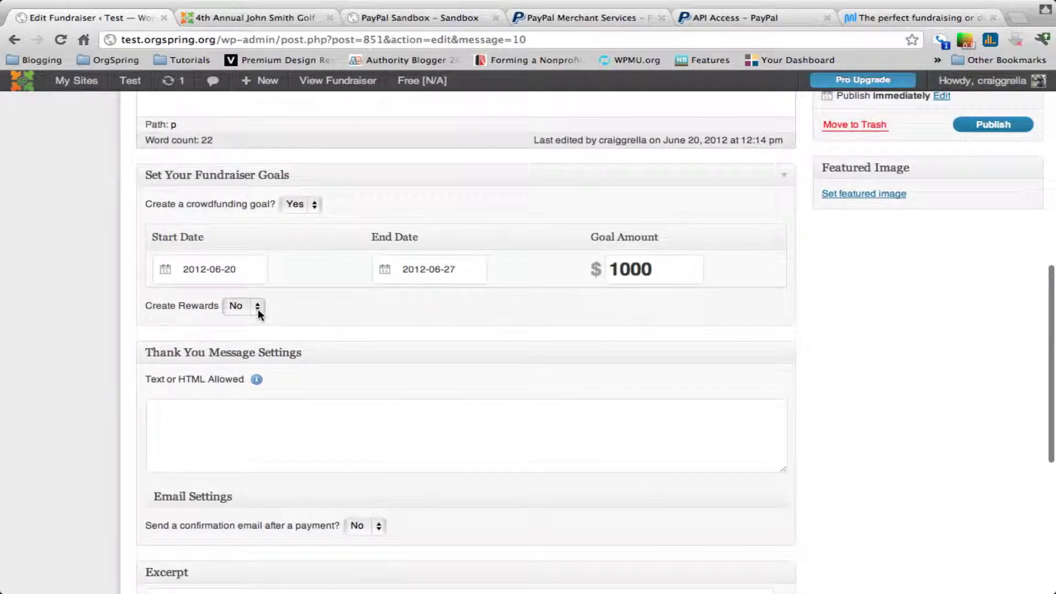
click(257, 309)
click(243, 320)
click(199, 387)
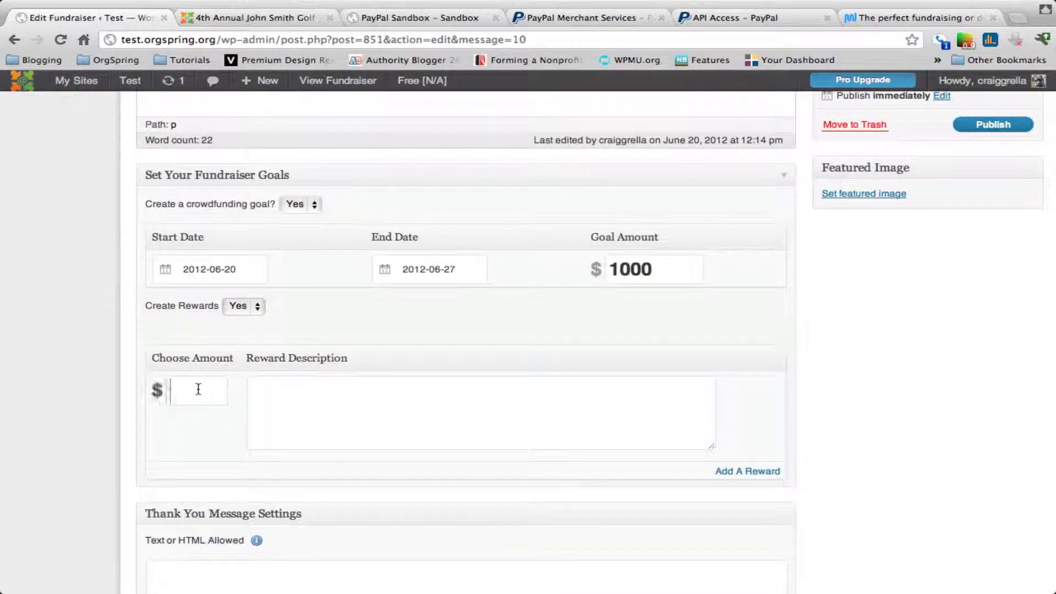
text(250)
Describe the first reward as "You will win a T-shirt with the official John Smith Foundation Logo."
click(327, 385)
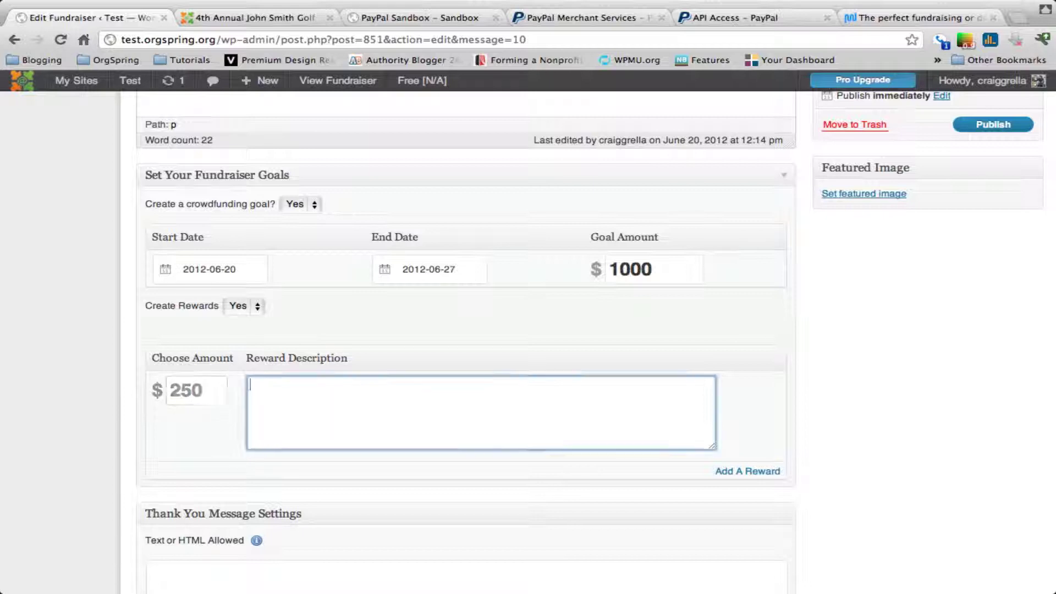
text(You will win a)
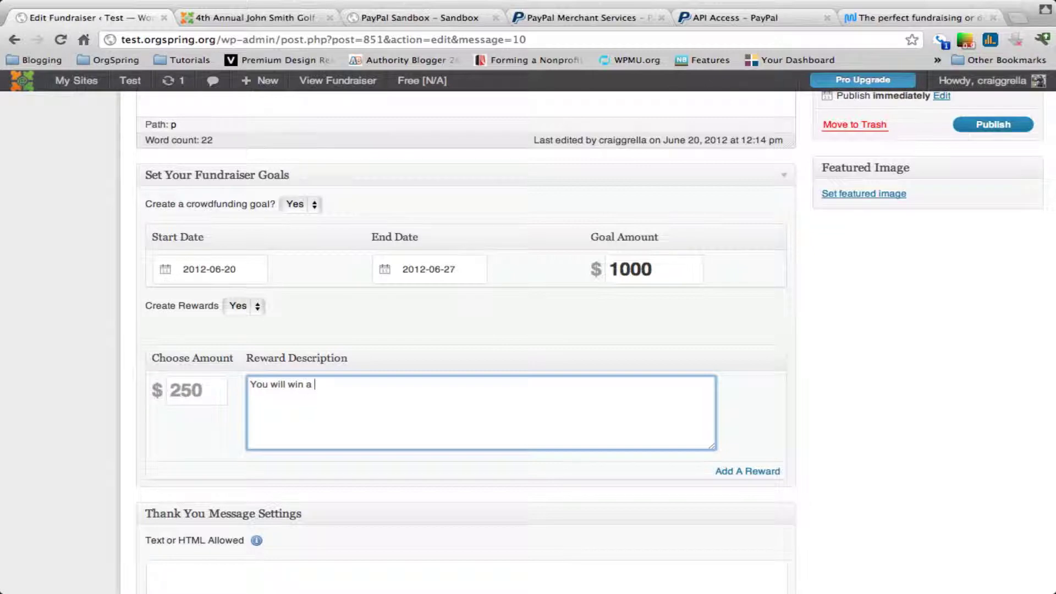
text( T-shirt with the offiial)
key(BackSpace)
text(cial)
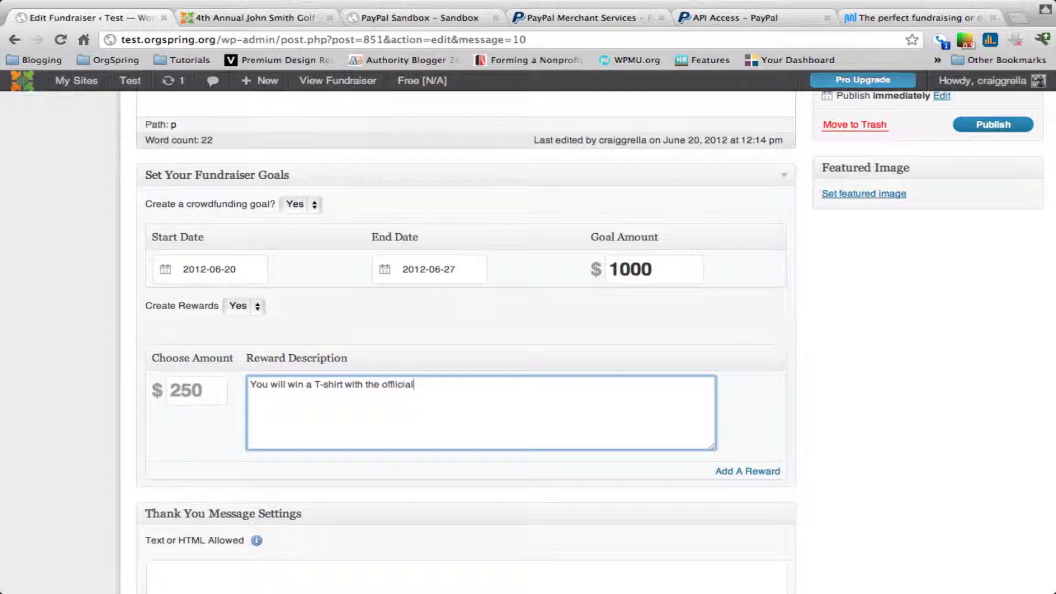
key(BackSpace)
key(BackSpace)
key(BackSpace)
key(BackSpace)
text(official)
text( Lo)
key(BackSpace)
key(BackSpace)
text(John Smith Foundation Logo.)
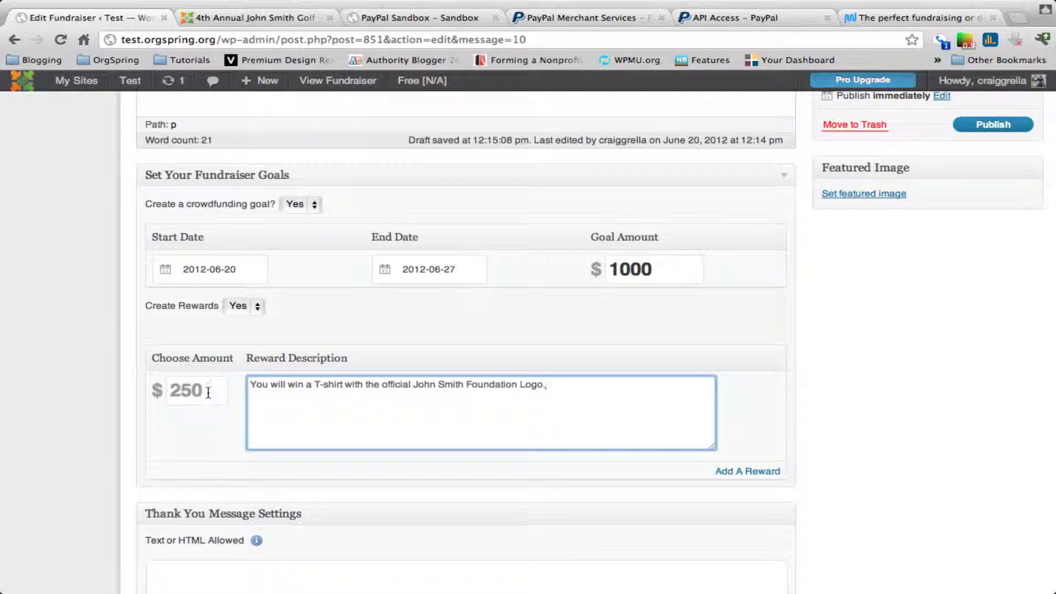
Add a second reward for $500 with the description "Tshirt and a flat screen tv"
click(754, 473)
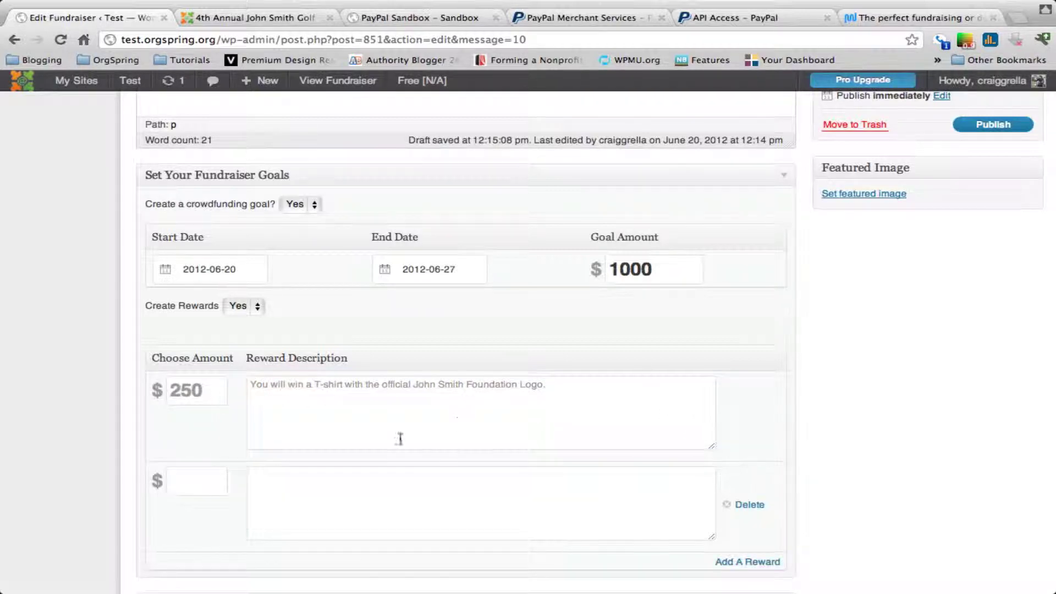
click(206, 483)
text(500)
key(Tab)
text(Tsh)
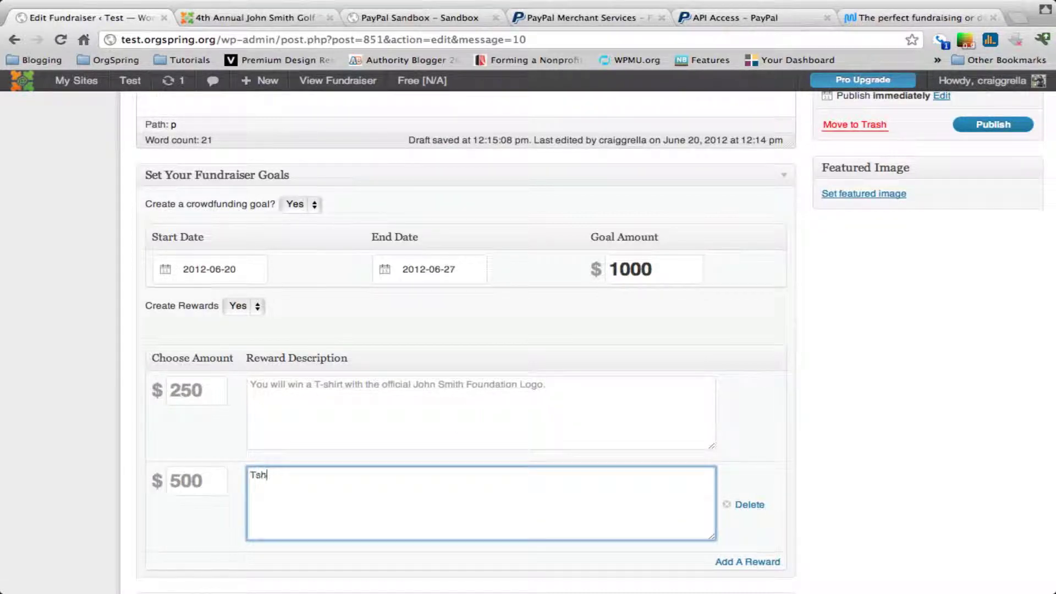
text(irt and a flat screen)
text( tv)
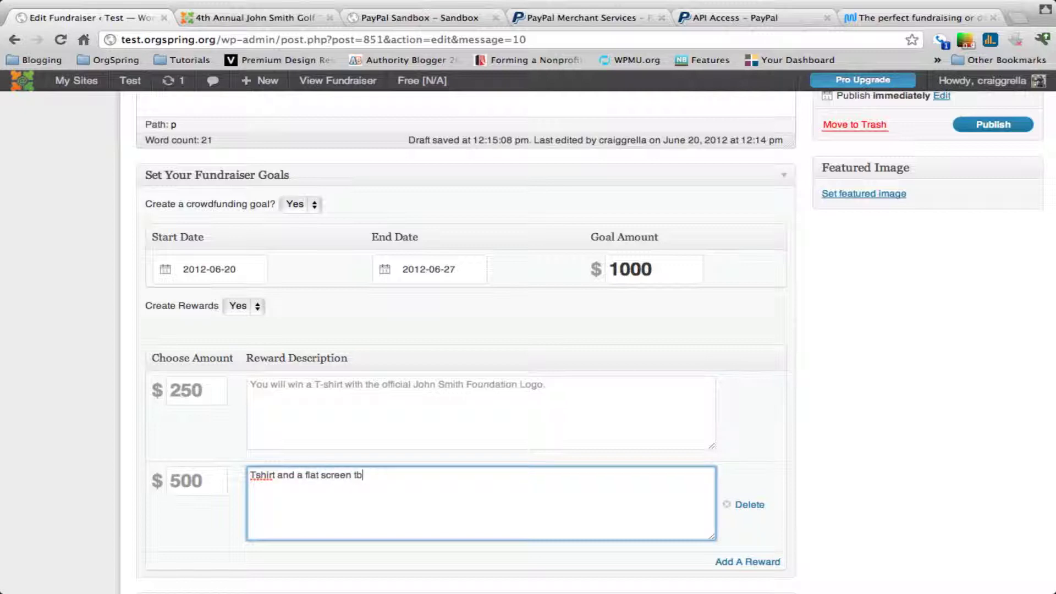
Enter the thank-you message "Thank you for donating to the 5th Annual John Smith Foundation Golf Event."
scroll(261, 430, down, 1)
scroll(261, 429, down, 2)
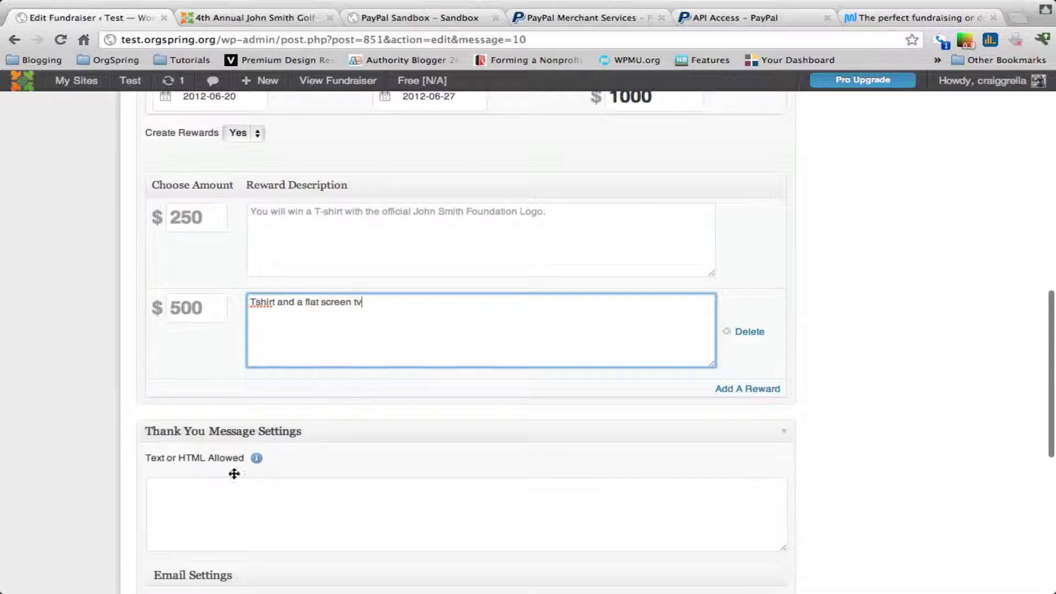
click(269, 483)
scroll(270, 475, down, 2)
scroll(270, 478, down, 1)
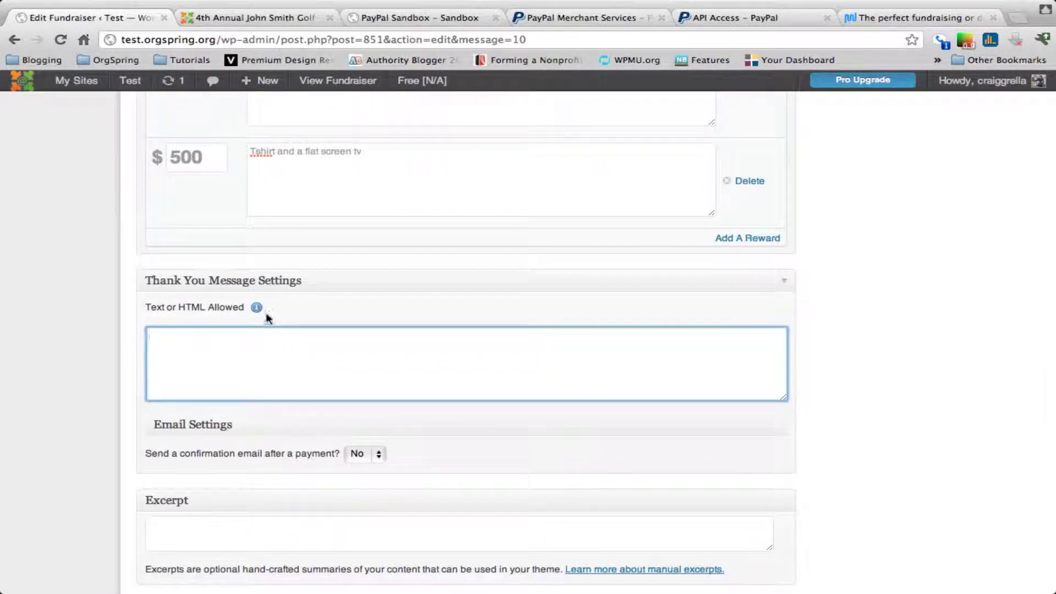
mouse_move(258, 312)
text(Thank you for donating to the )
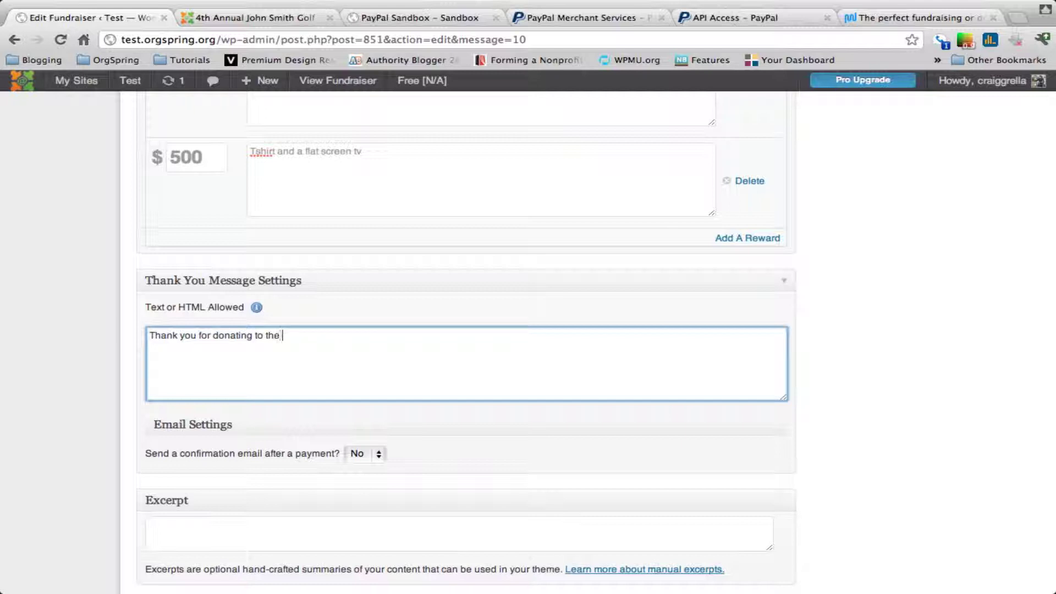
text(5th Annual John Smith Fou)
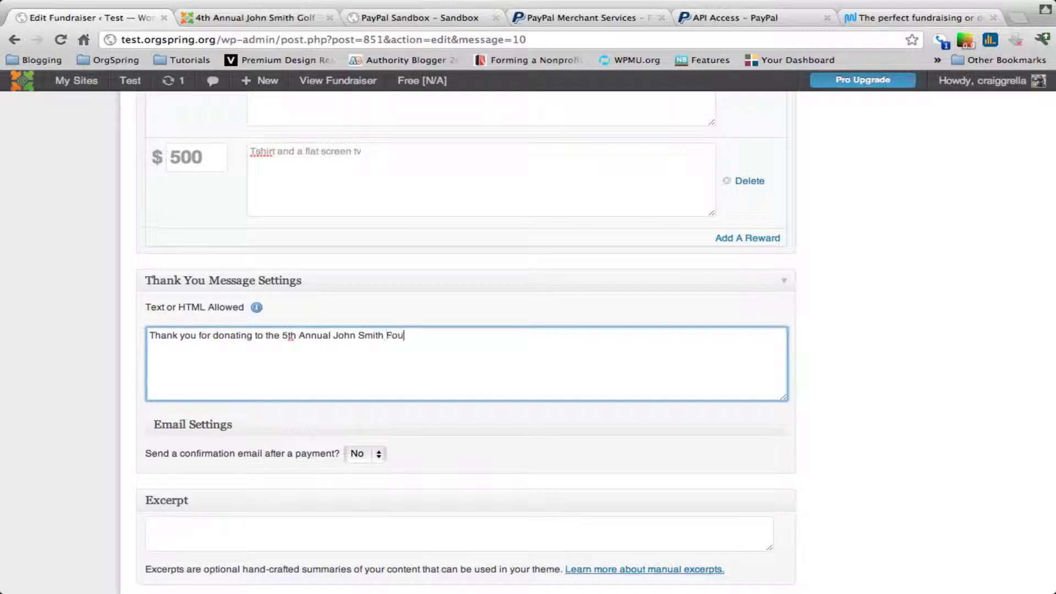
text(ndation Goldf Event.)
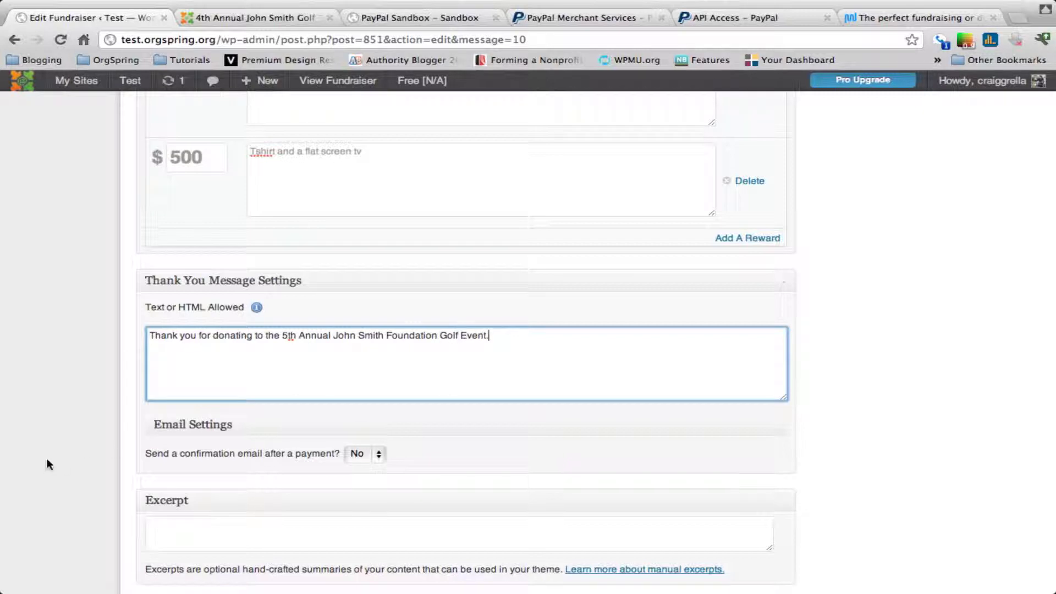
Enable the confirmation email after a payment and allow comments on the fundraiser
click(380, 455)
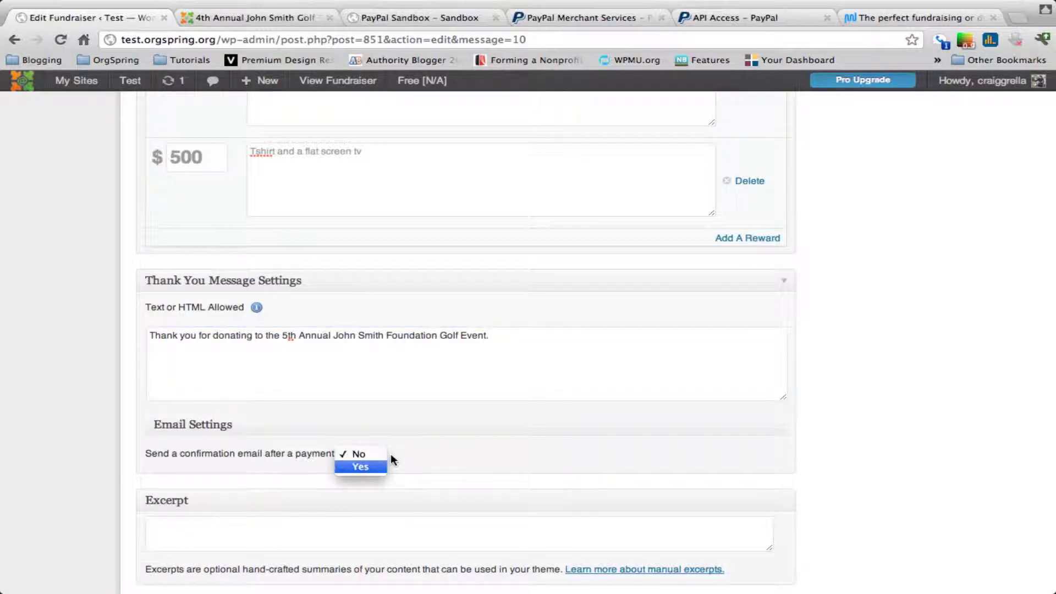
click(374, 467)
scroll(444, 443, down, 4)
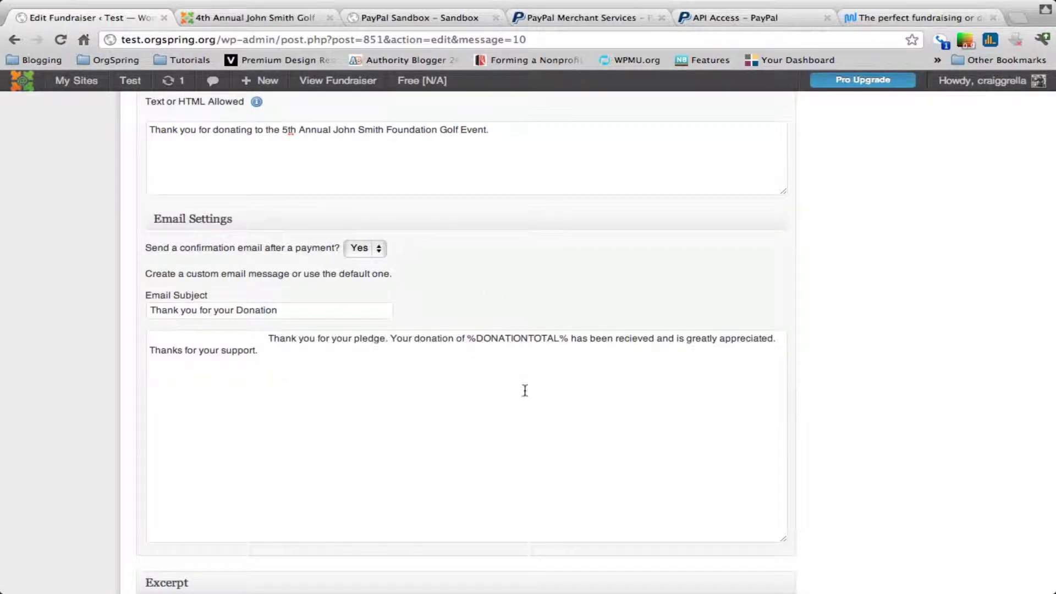
scroll(525, 391, down, 5)
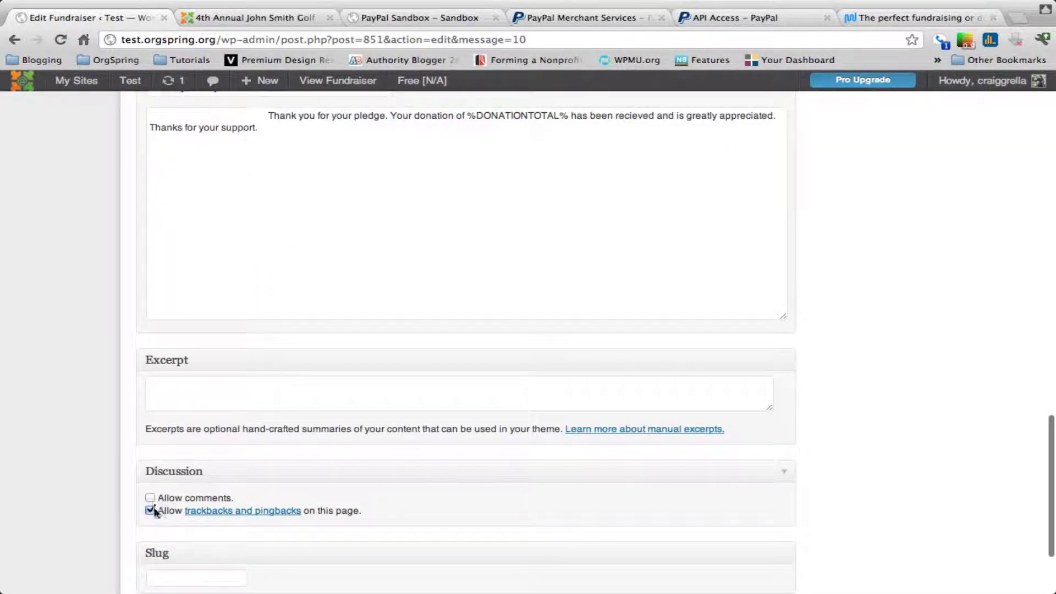
scroll(485, 424, down, 3)
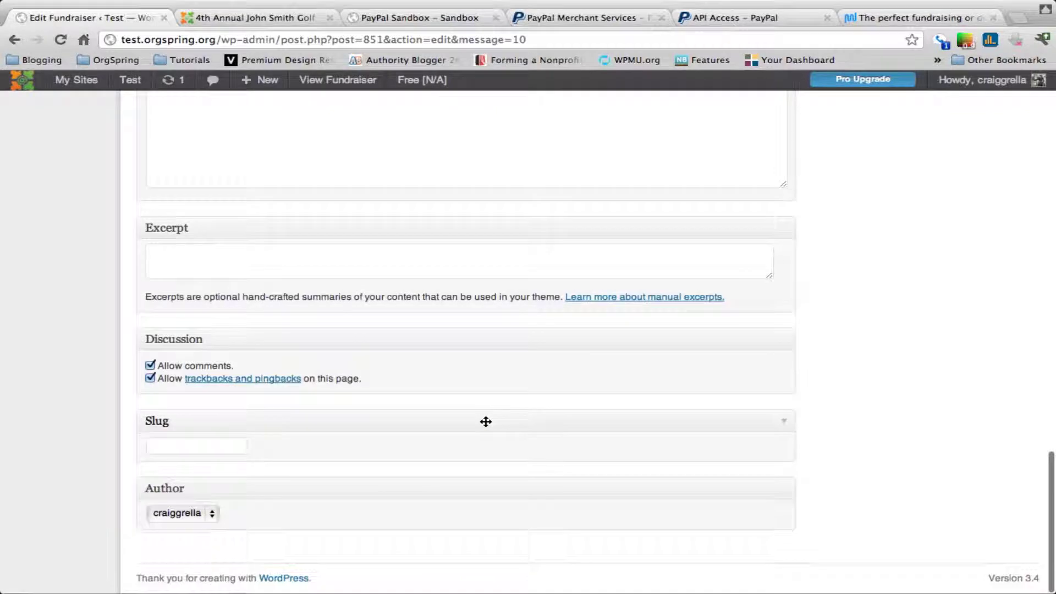
Publish the 5th Annual Golf Tournament fundraiser and accept the publishing confirmation
scroll(486, 421, up, 20)
scroll(979, 507, down, 3)
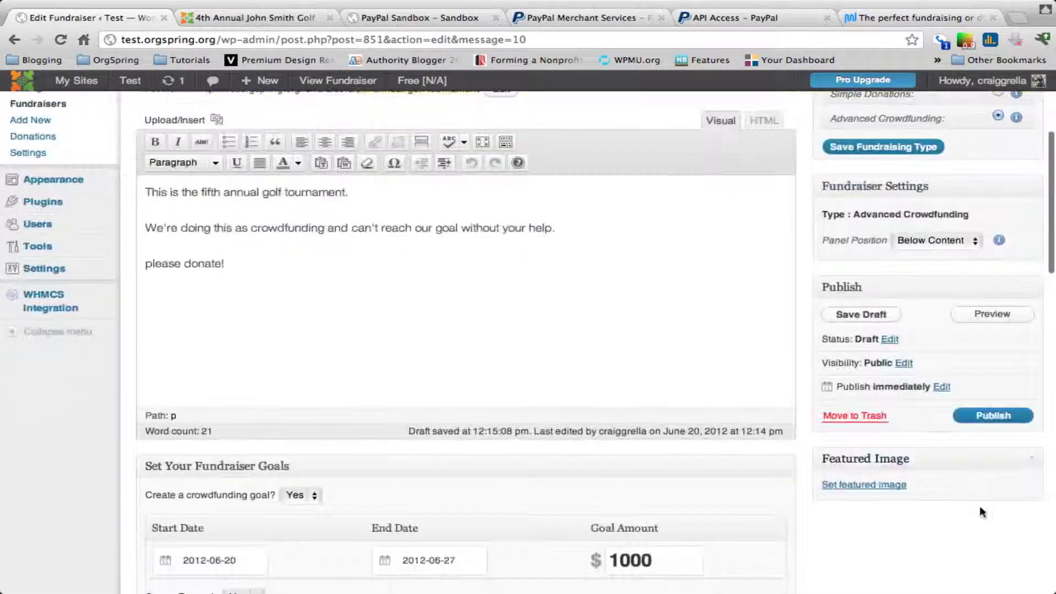
click(988, 418)
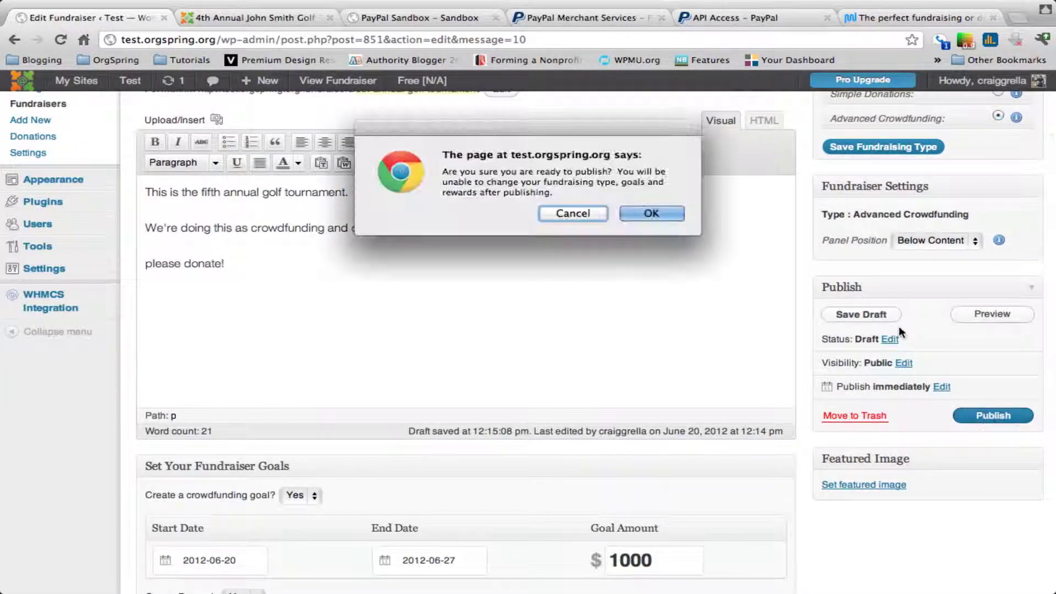
click(650, 214)
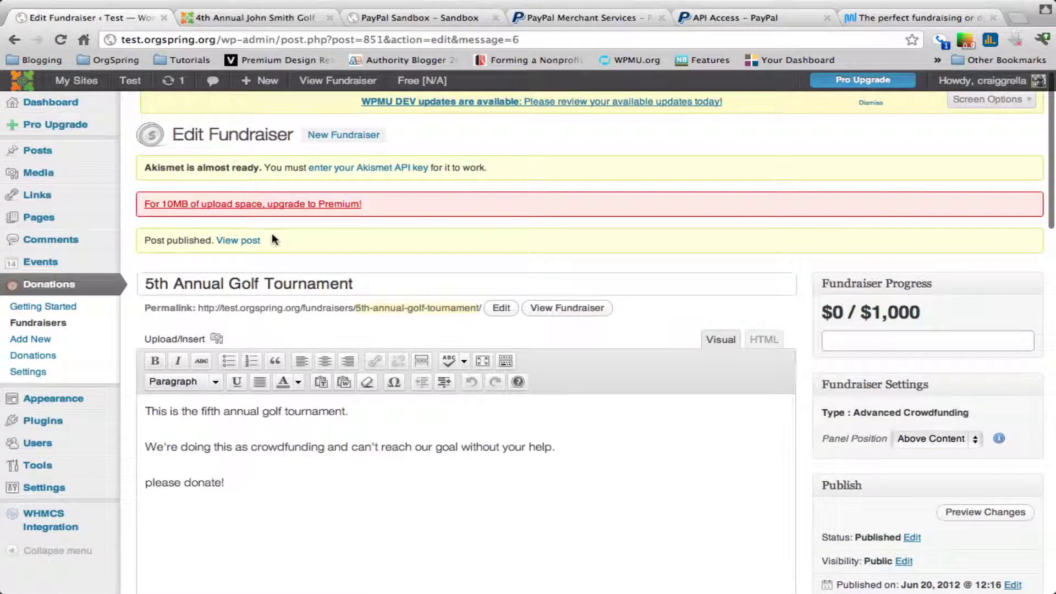
Open the published fundraiser page in a new tab and review its content, goal progress and donation options
super+click(248, 242)
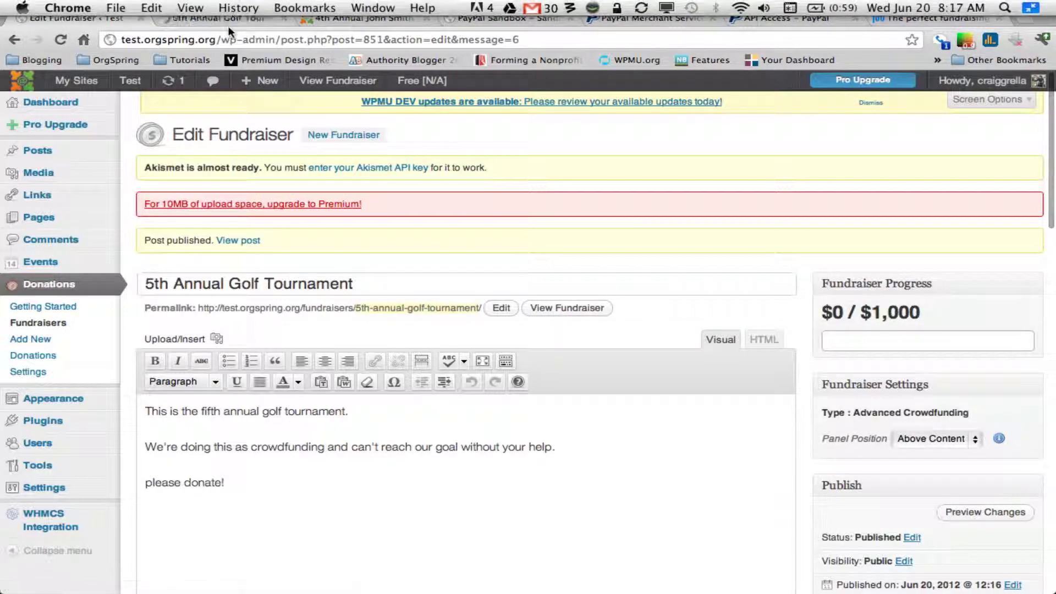
click(229, 22)
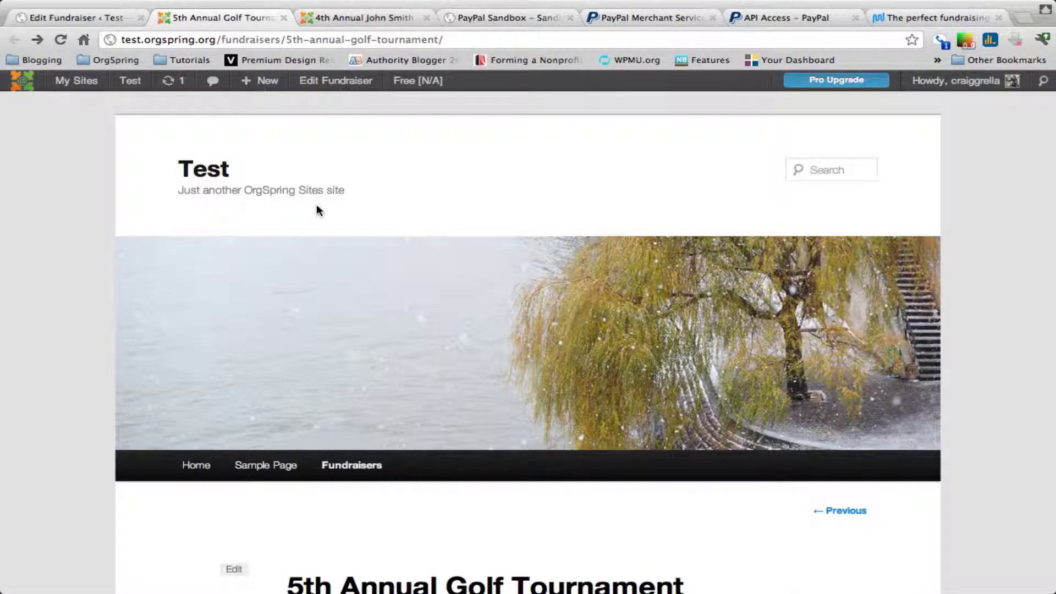
scroll(317, 207, down, 5)
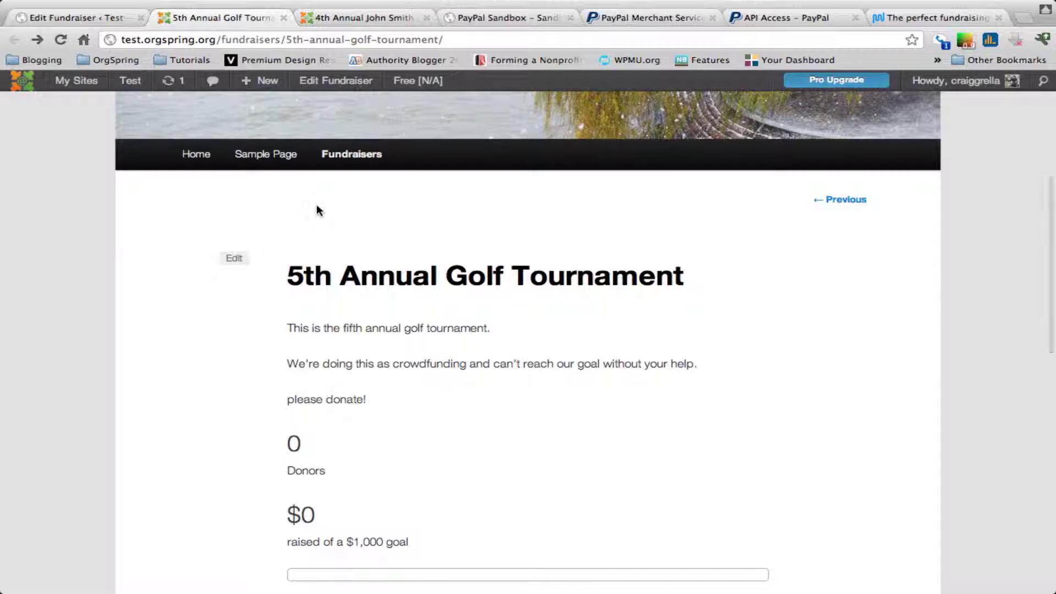
scroll(317, 210, down, 1)
scroll(318, 210, down, 2)
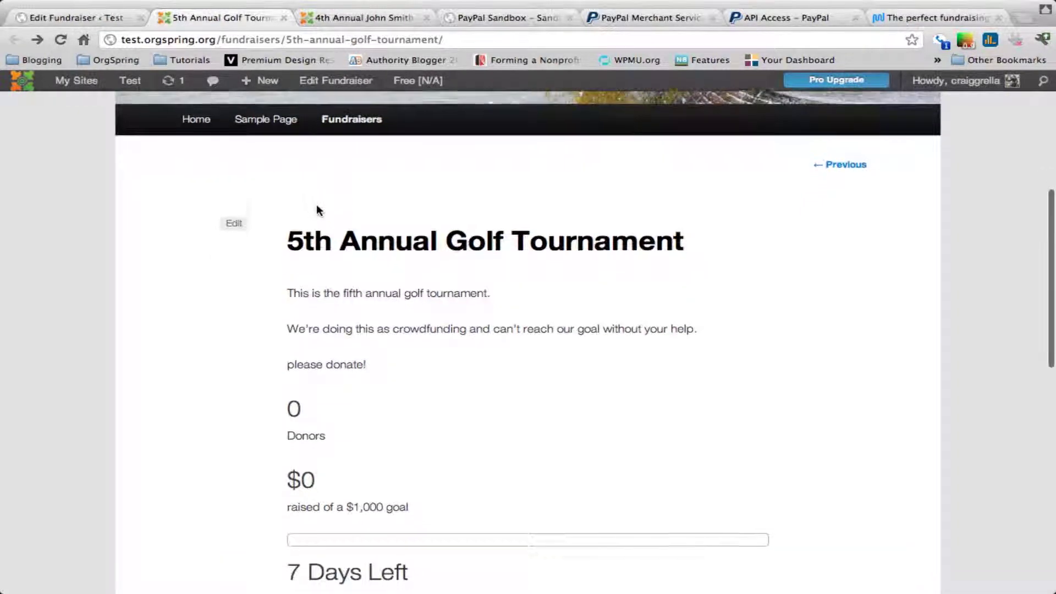
scroll(317, 208, down, 2)
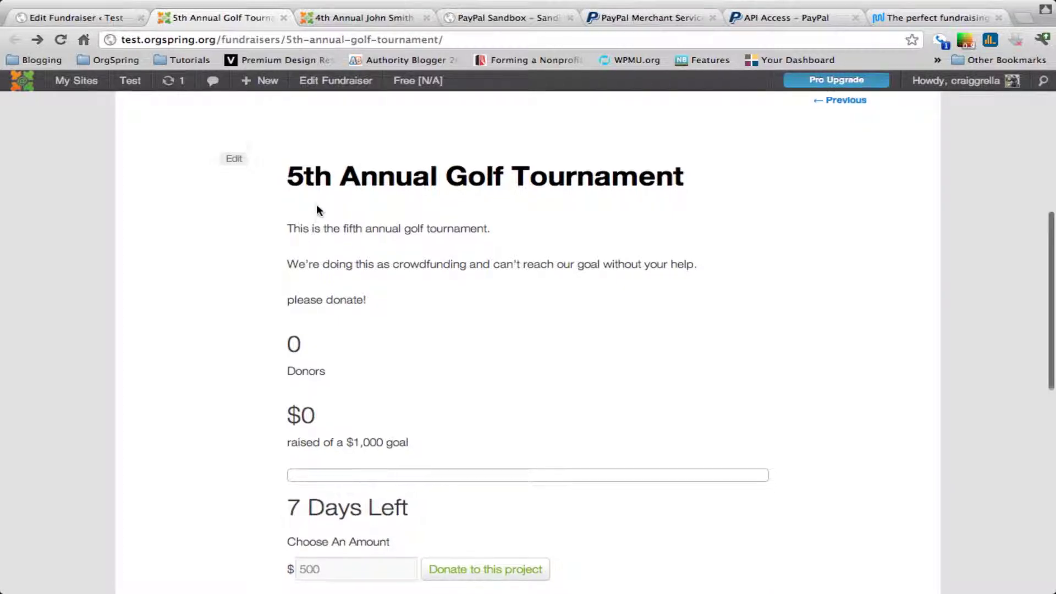
scroll(317, 209, down, 2)
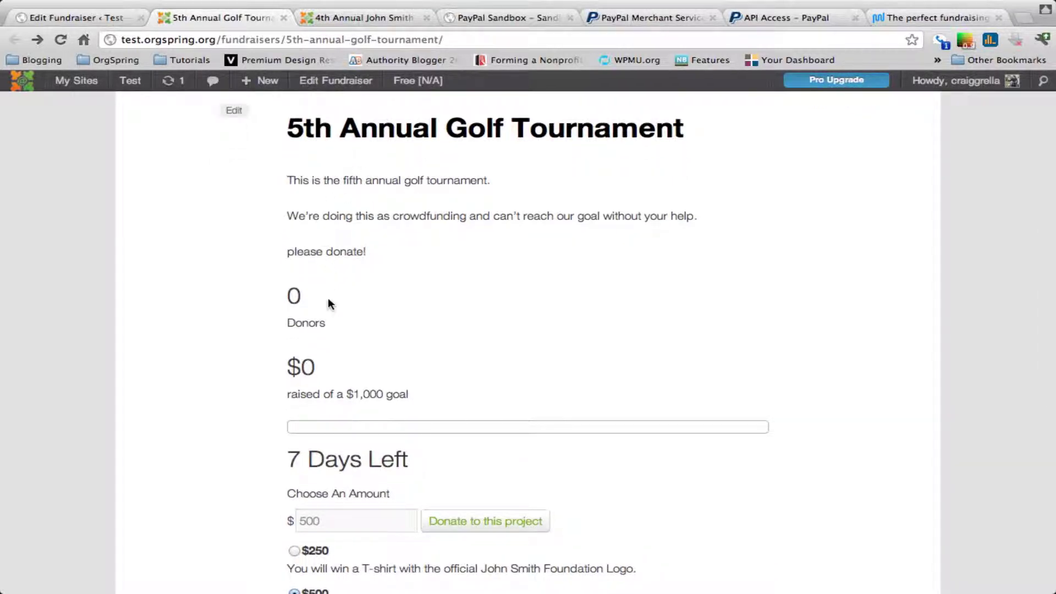
Try the $250, $500 and no-reward options on the fundraiser page, and enter a 500 donation with no reward
scroll(385, 336, down, 4)
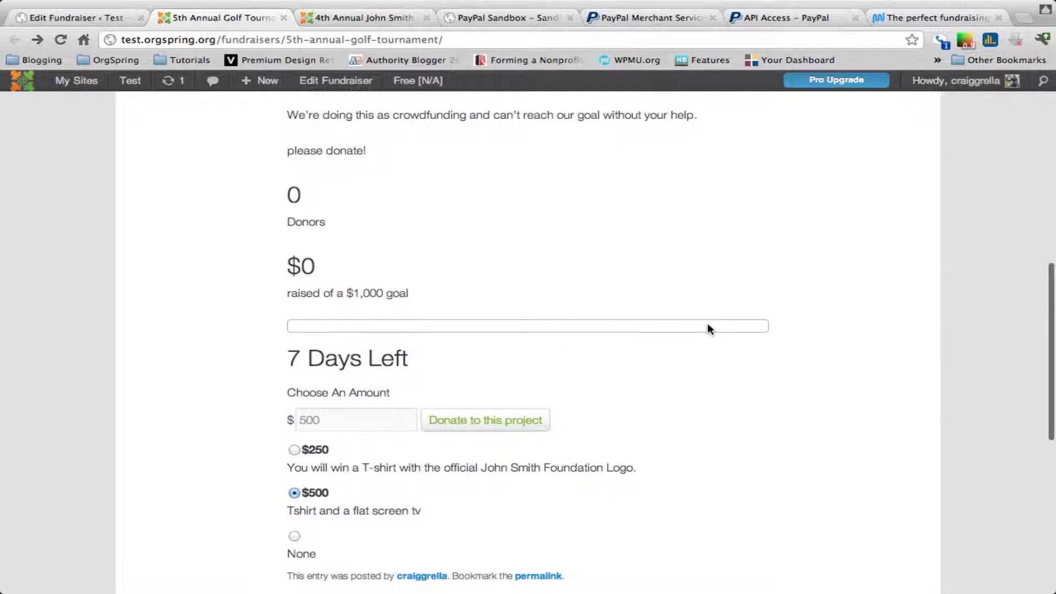
scroll(368, 385, down, 3)
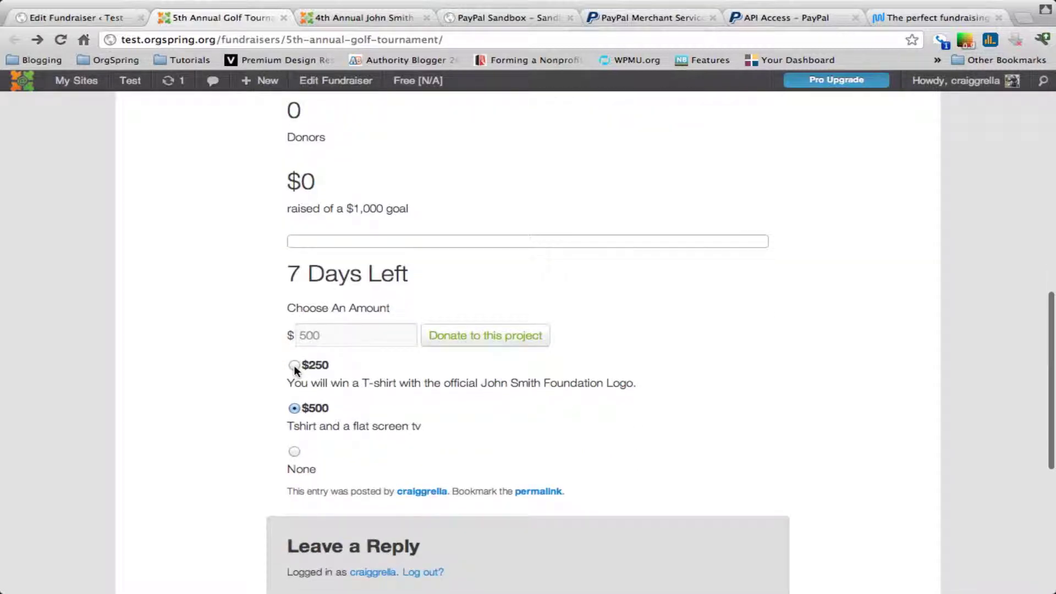
click(294, 367)
click(295, 409)
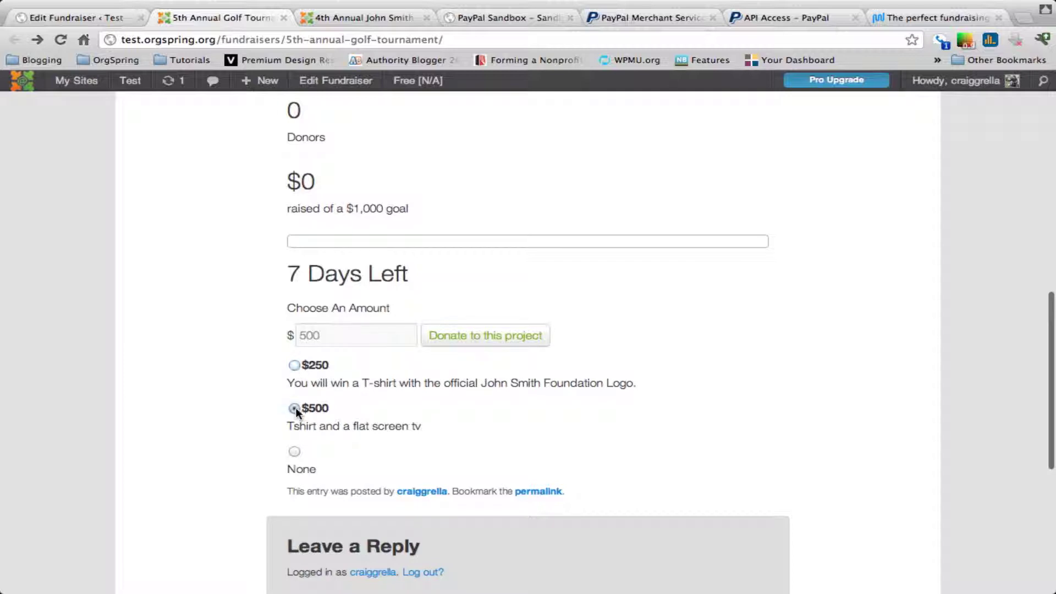
click(294, 452)
click(330, 338)
text(500)
Try the $500 reward, then choose the $250 reward with a custom donation amount of 500
click(295, 408)
click(295, 365)
click(326, 333)
text(500)
scroll(481, 290, down, 1)
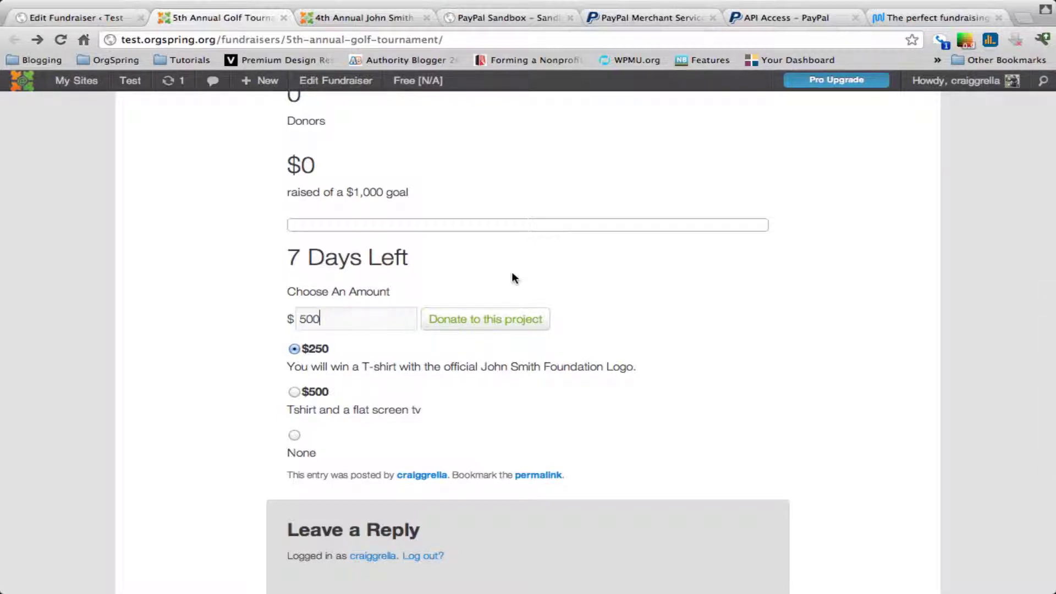
scroll(511, 272, down, 3)
scroll(511, 272, up, 5)
scroll(512, 272, up, 2)
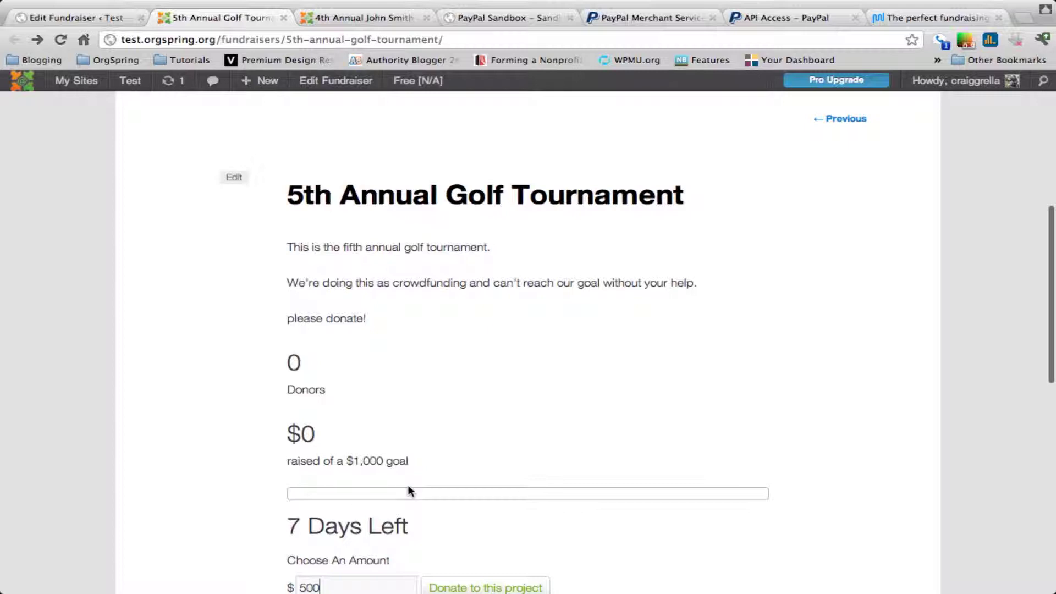
scroll(408, 485, down, 1)
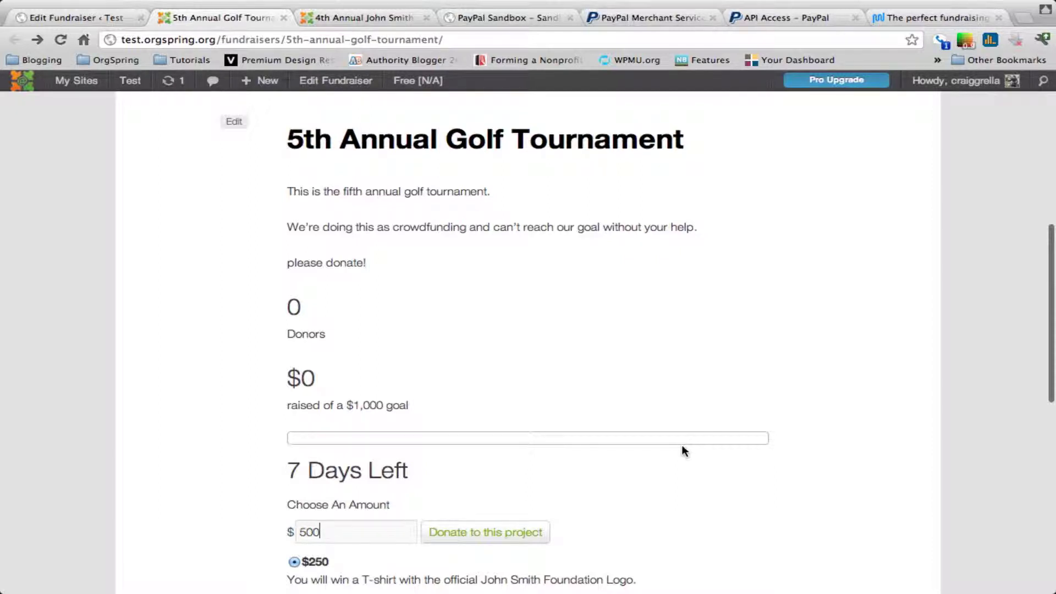
Switch the PayPal mode to Live in the Donations settings and save the changes
click(105, 18)
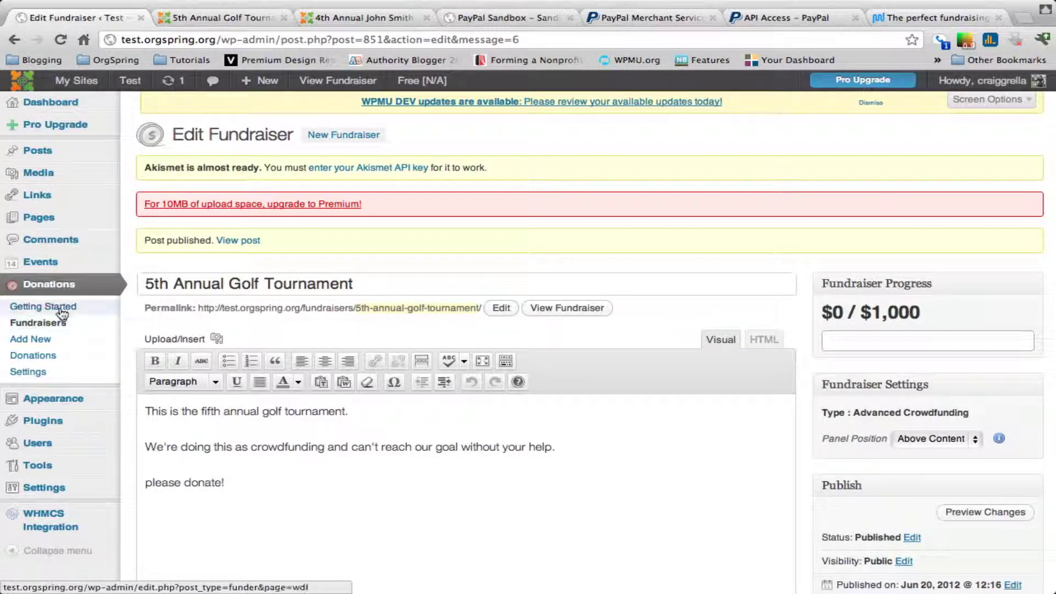
click(41, 375)
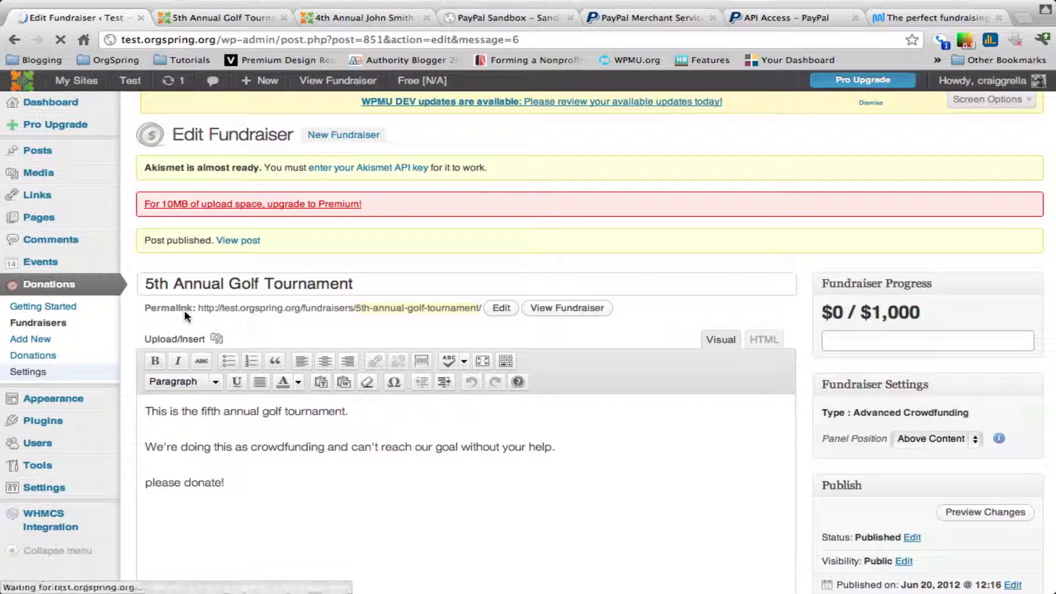
scroll(332, 357, down, 3)
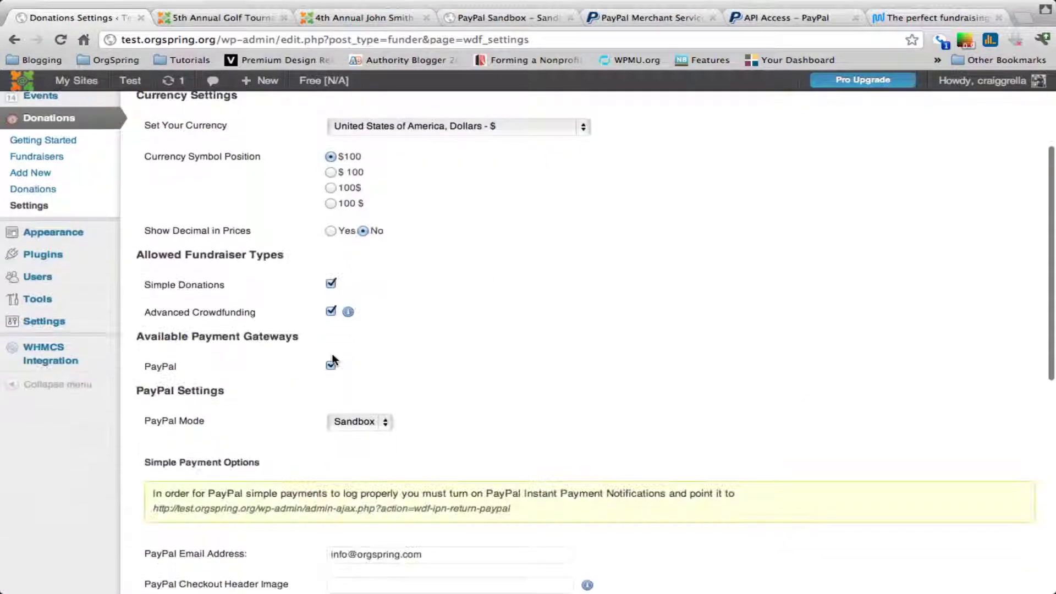
click(356, 386)
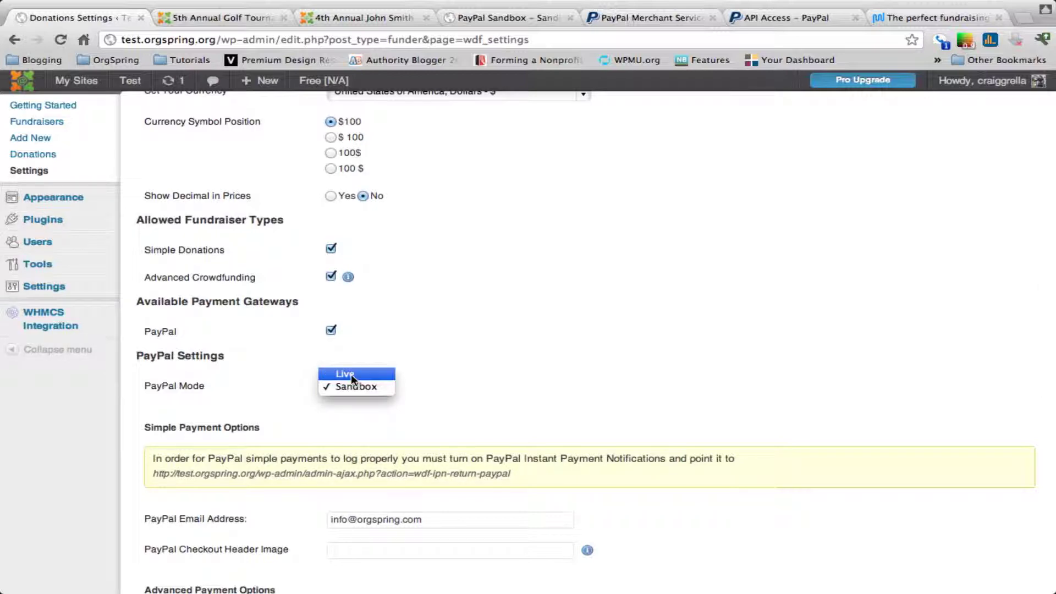
click(352, 376)
scroll(425, 373, down, 2)
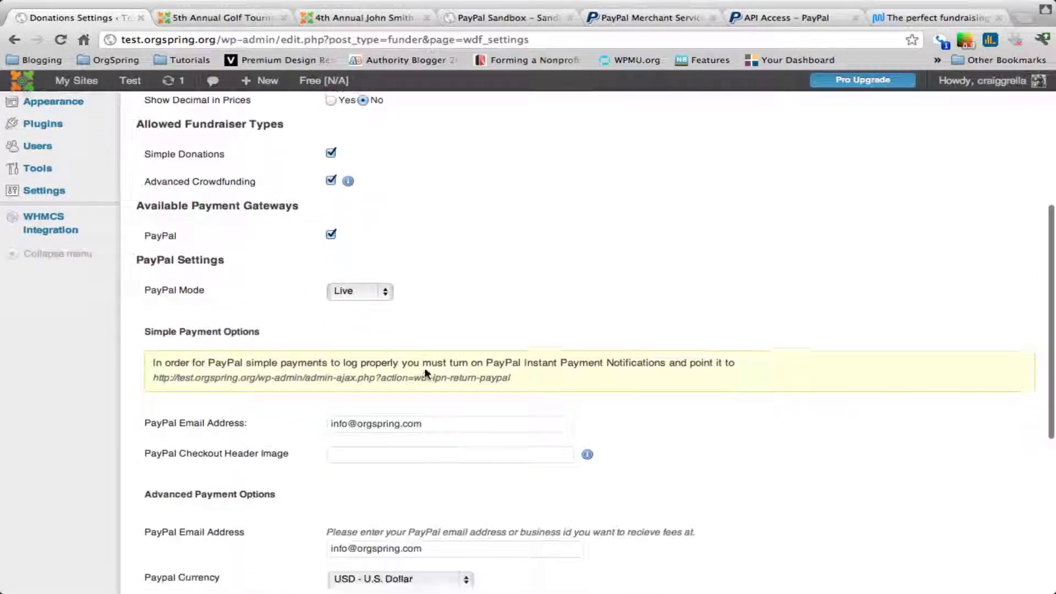
scroll(425, 368, up, 2)
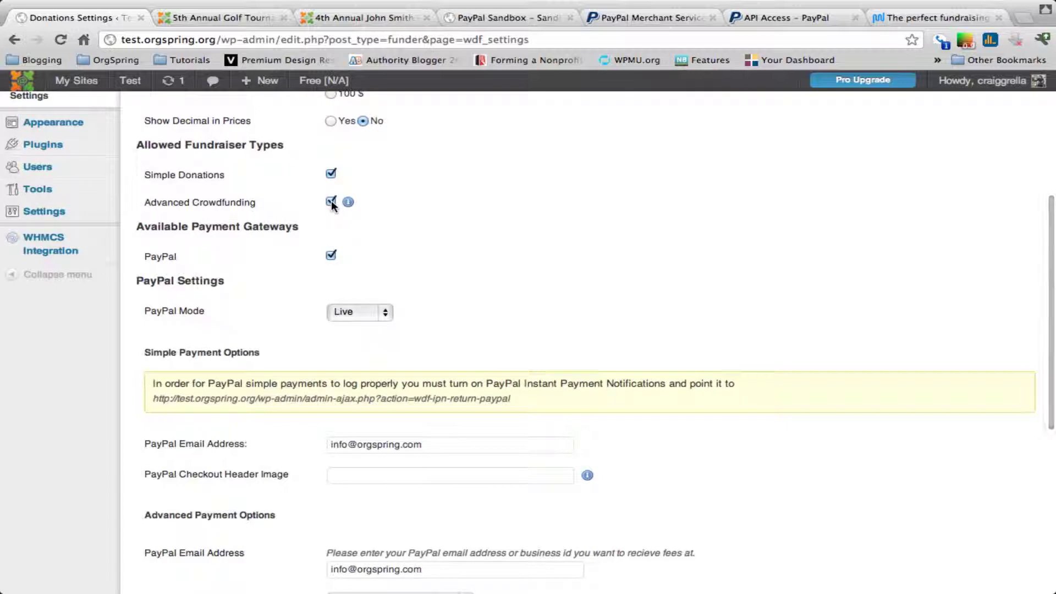
scroll(382, 344, down, 4)
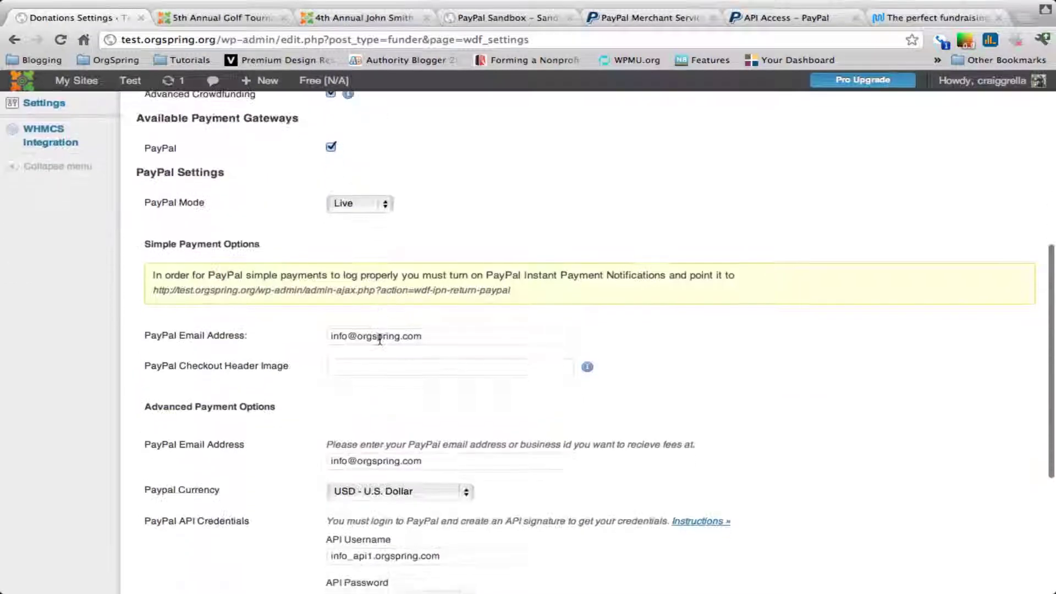
scroll(379, 339, up, 2)
scroll(379, 339, up, 2)
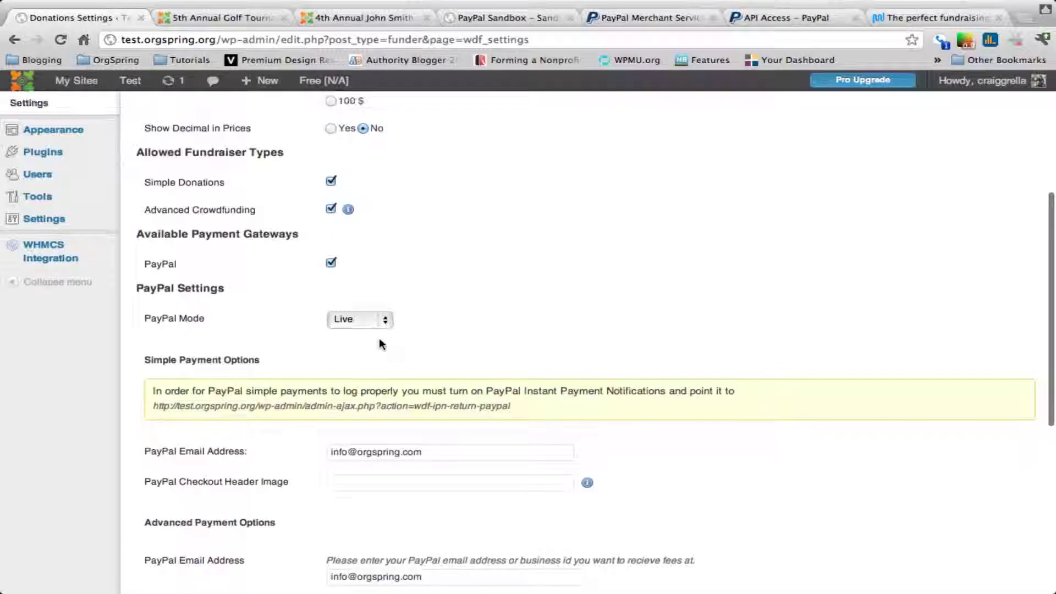
scroll(349, 328, down, 8)
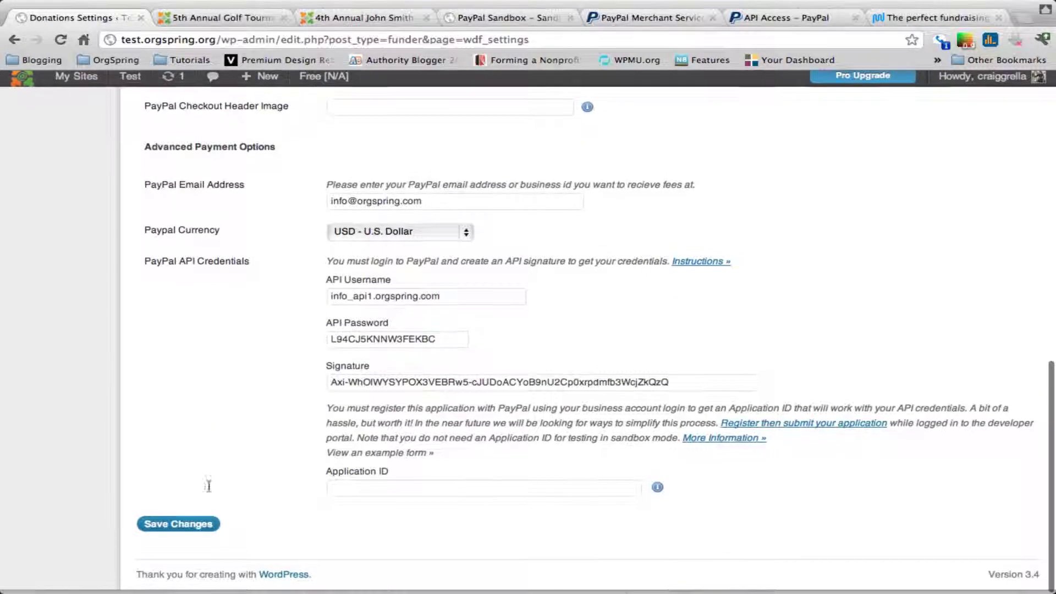
click(201, 530)
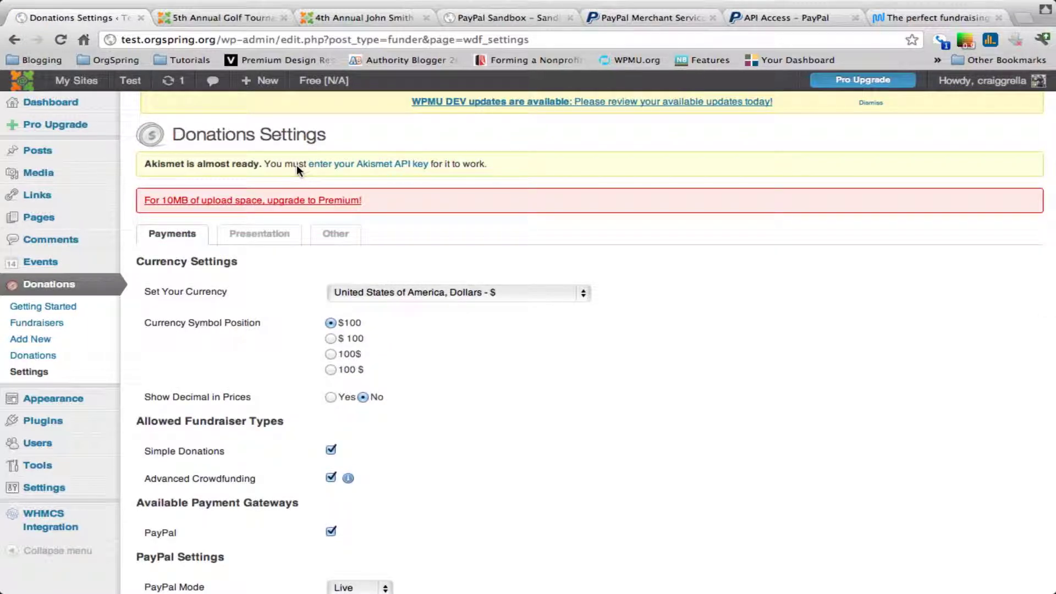
Examine the published 5th Annual Golf Tournament page, including its description, goal progress and reward options
click(250, 16)
scroll(352, 220, up, 2)
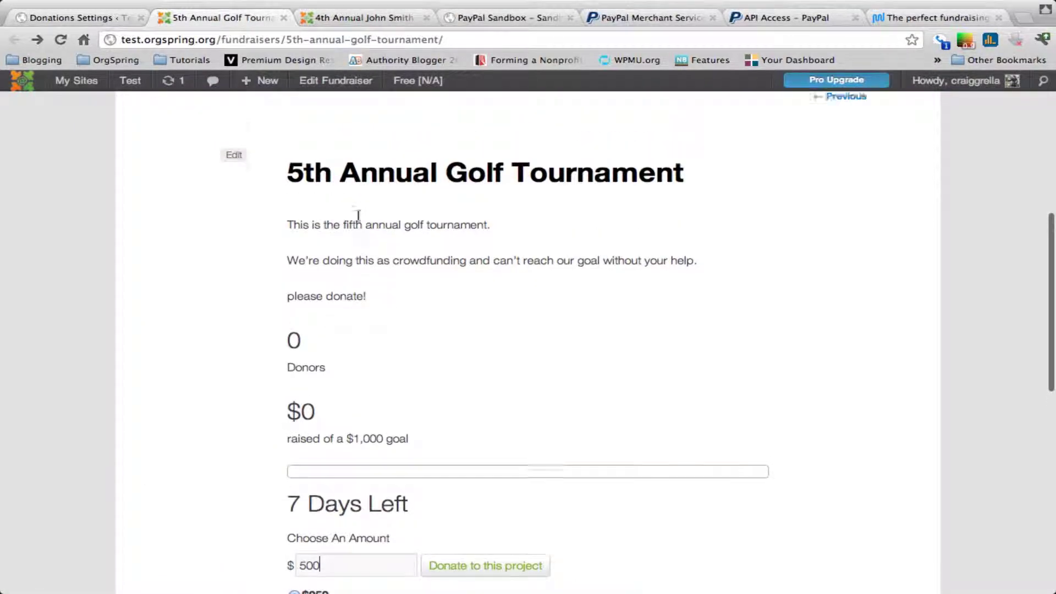
scroll(302, 363, down, 3)
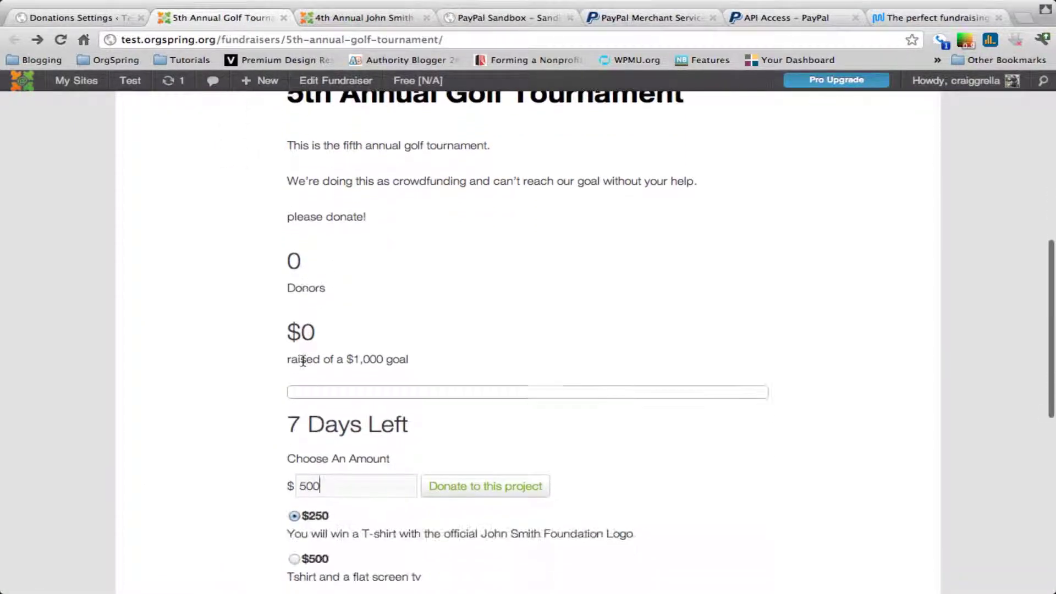
scroll(303, 366, down, 3)
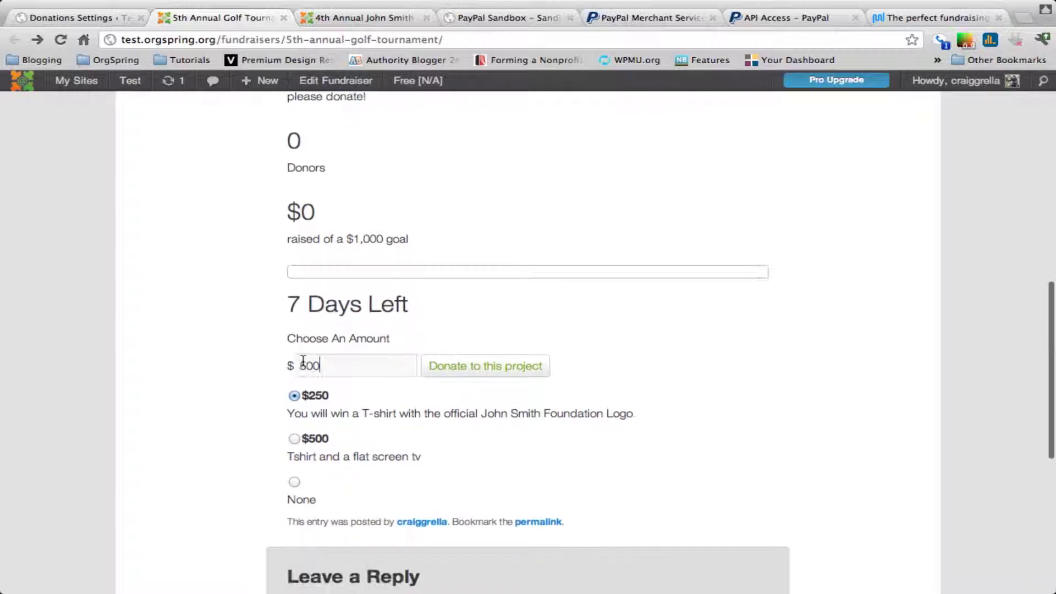
scroll(303, 360, down, 1)
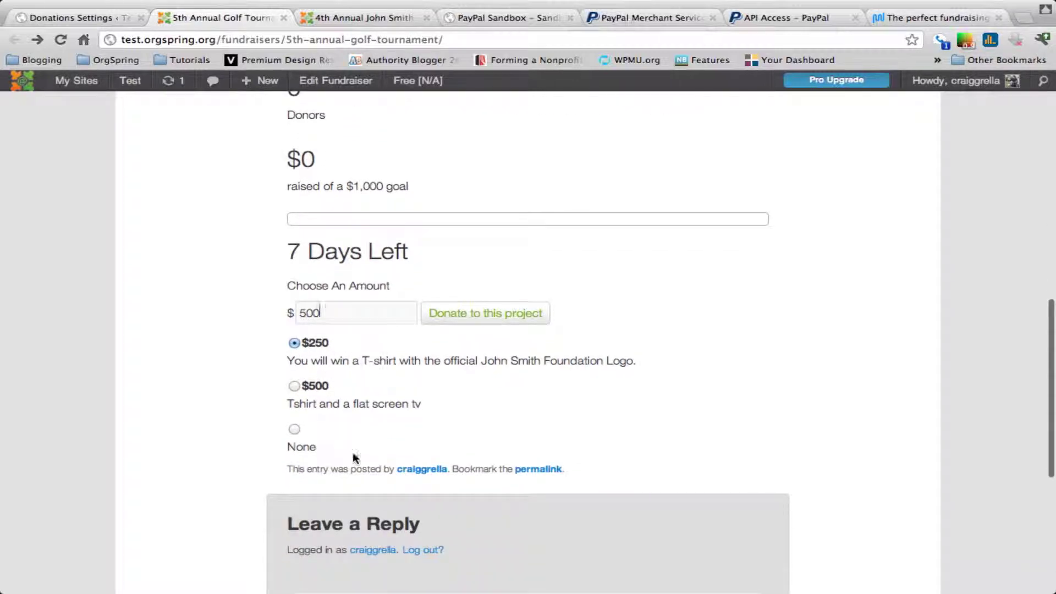
scroll(342, 273, up, 5)
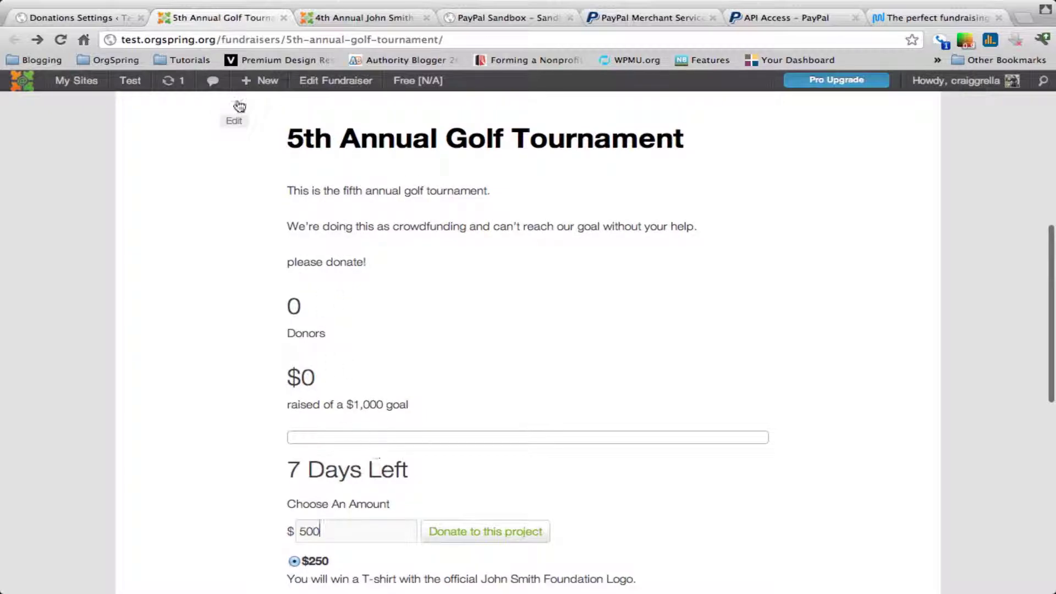
scroll(332, 334, down, 2)
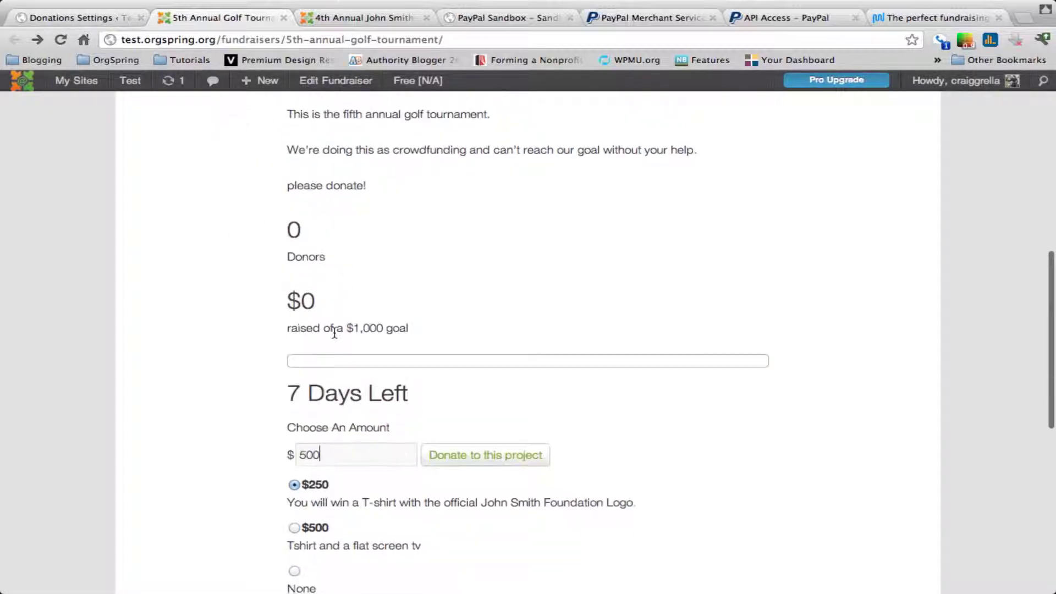
scroll(335, 331, up, 3)
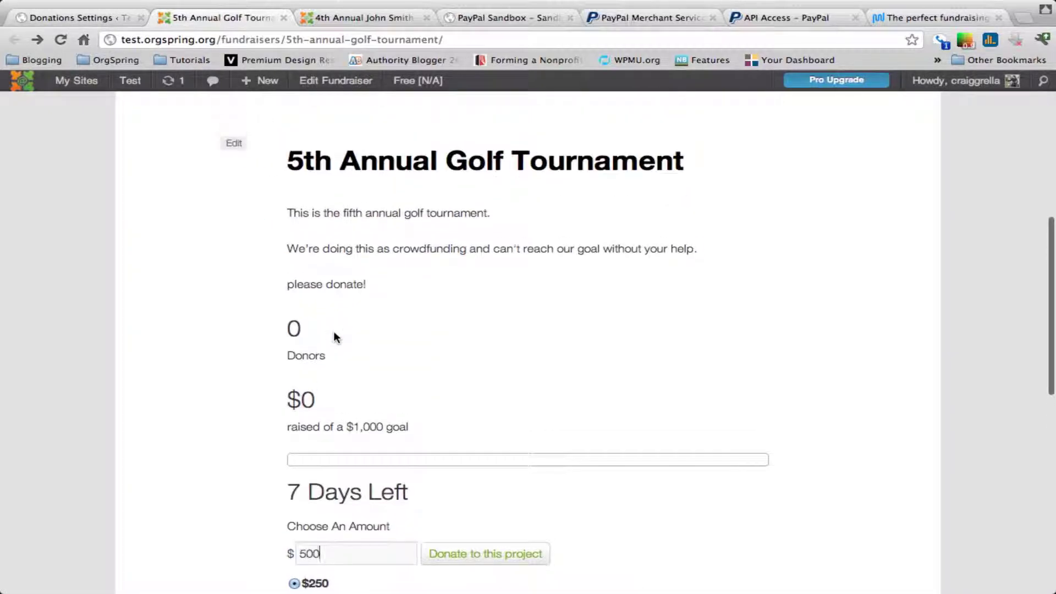
Set the default display style to Minimal in the Donations presentation settings and save the changes
click(88, 22)
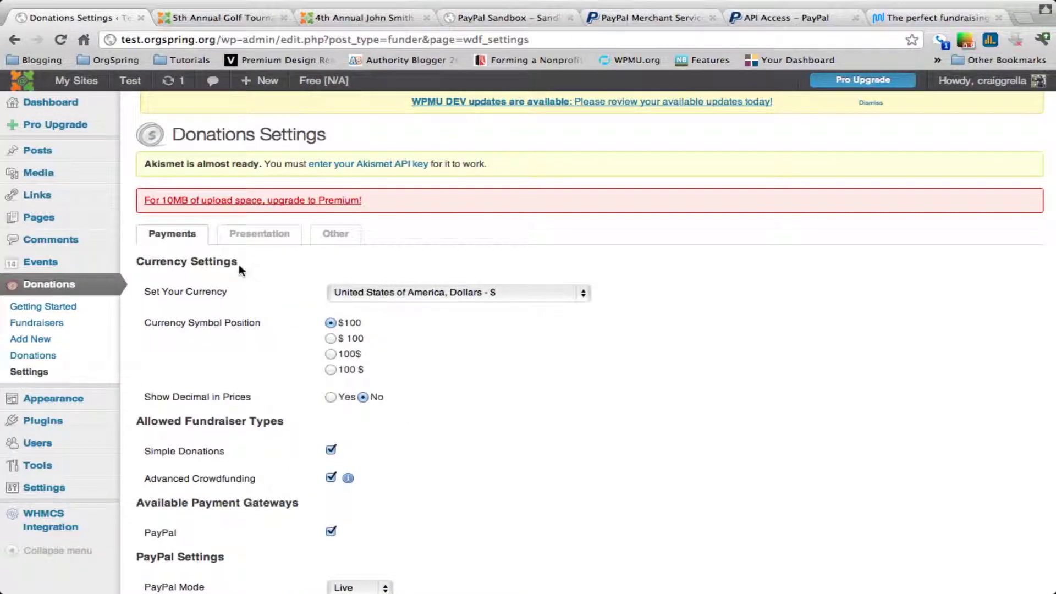
scroll(240, 267, down, 1)
click(252, 210)
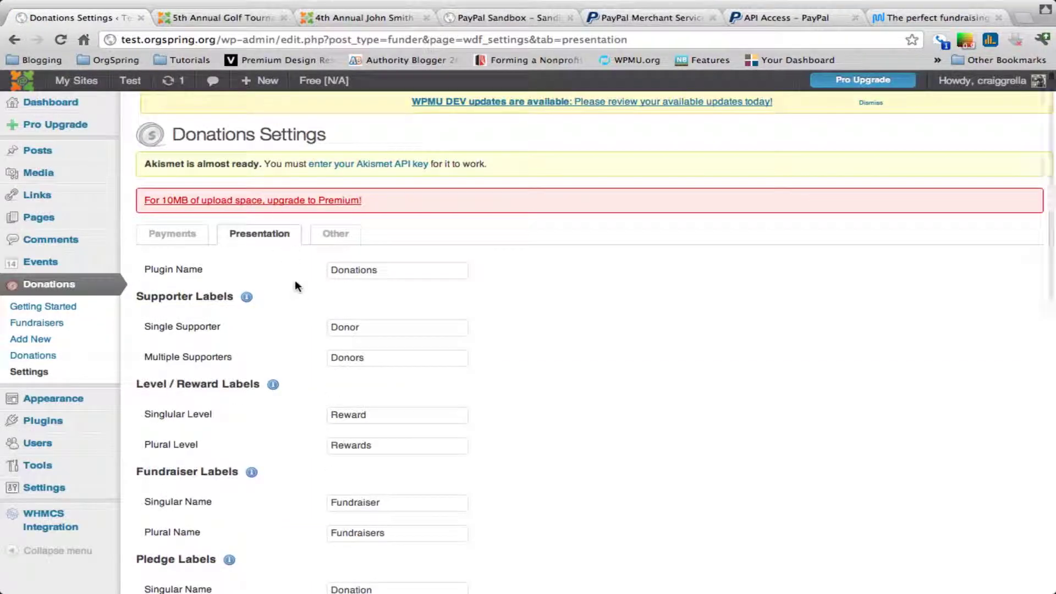
scroll(295, 281, down, 10)
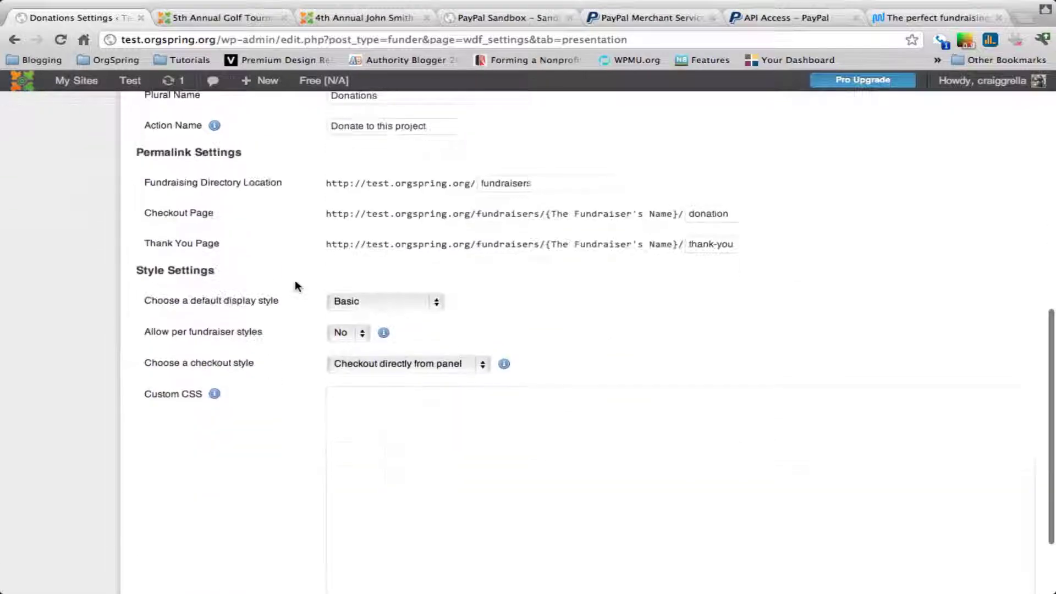
click(386, 305)
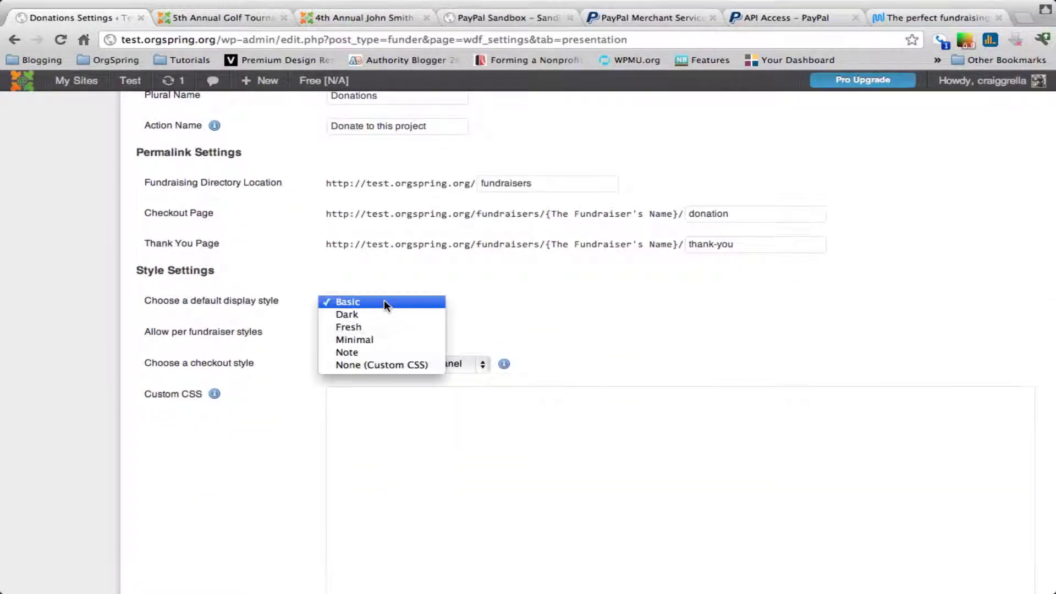
click(358, 339)
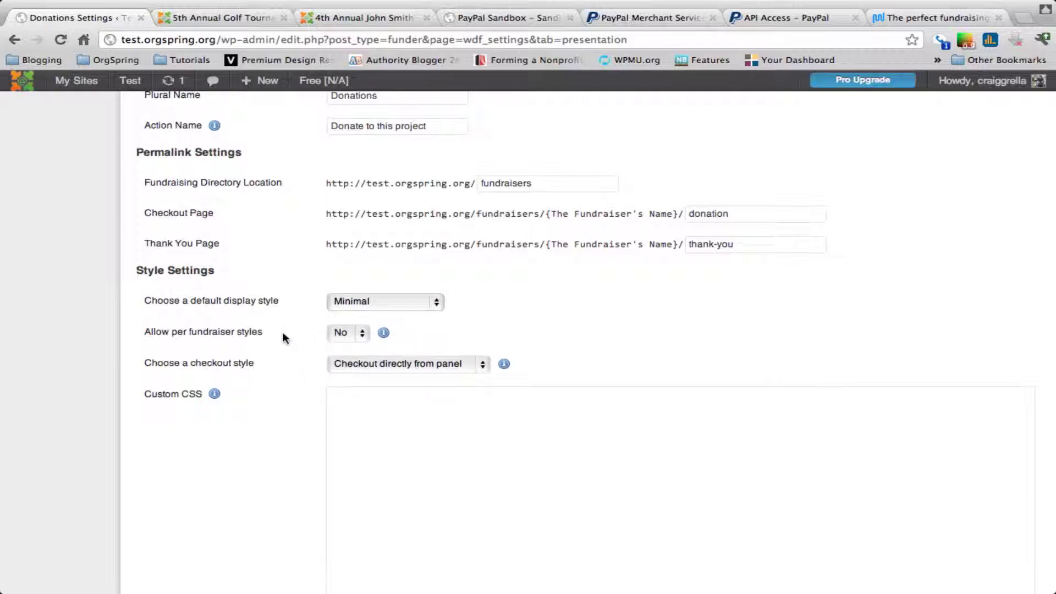
scroll(283, 337, down, 3)
click(212, 528)
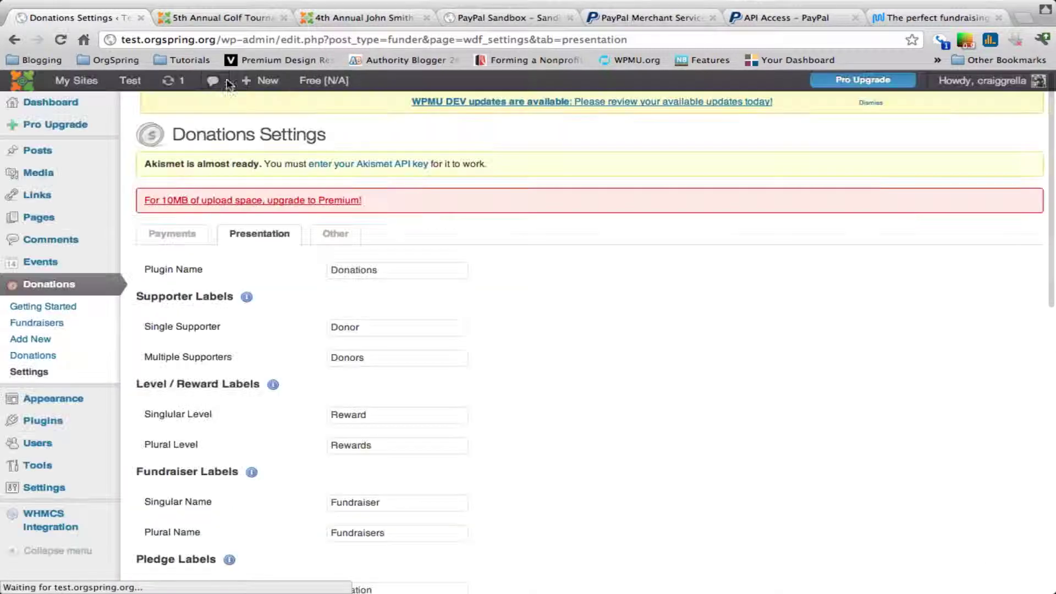
Reload the published 5th Annual Golf Tournament page and check the styling of its donation panel and rewards
click(231, 20)
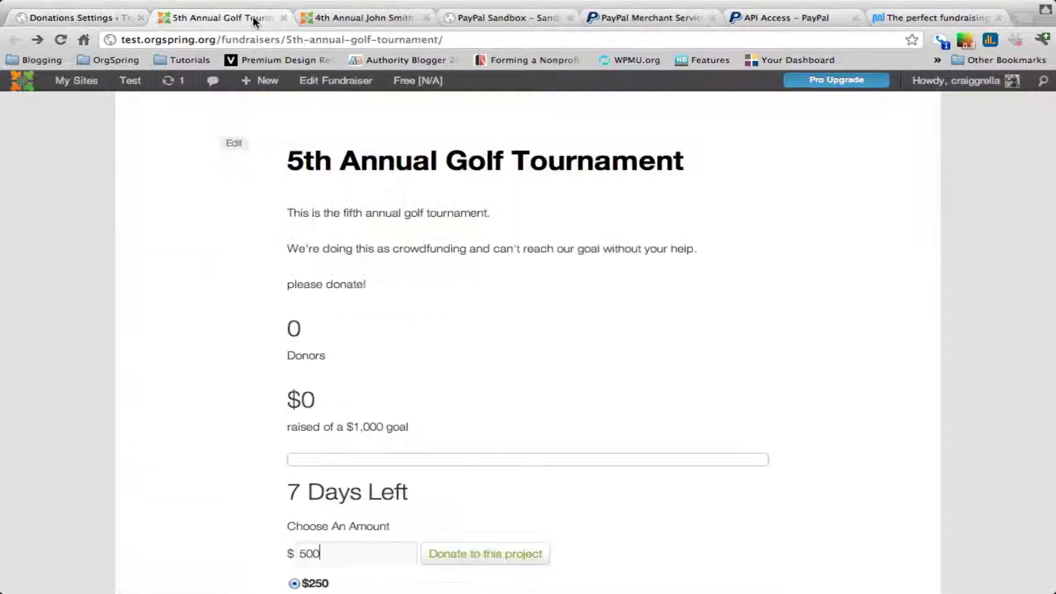
click(344, 18)
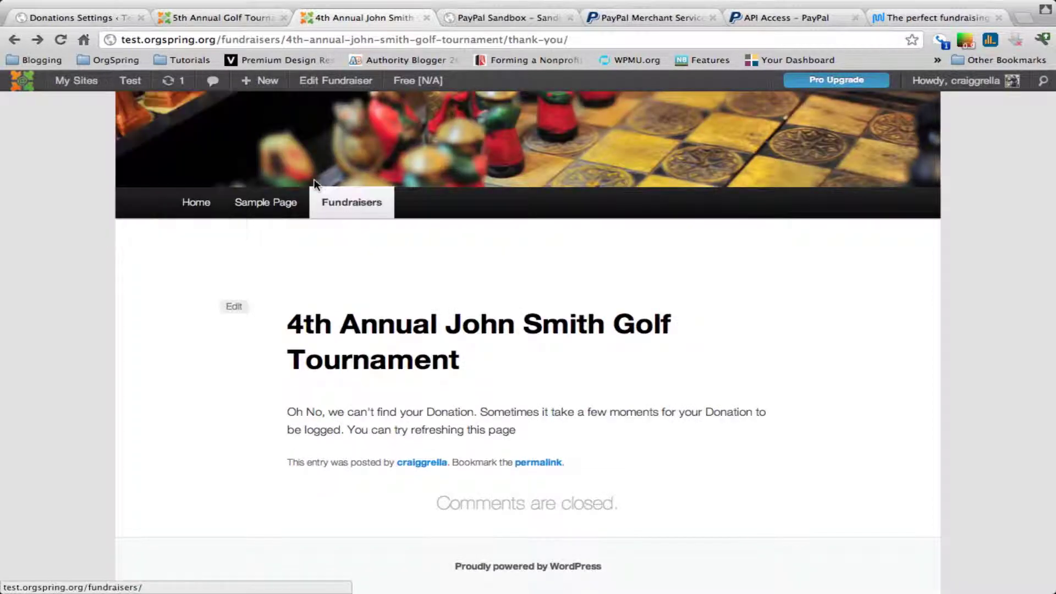
click(238, 20)
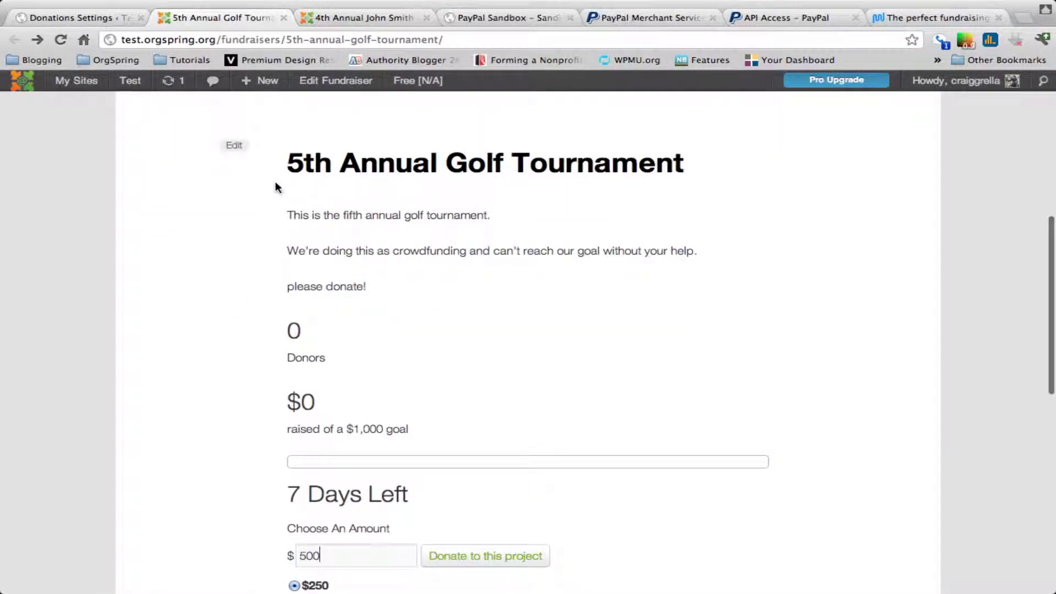
click(60, 39)
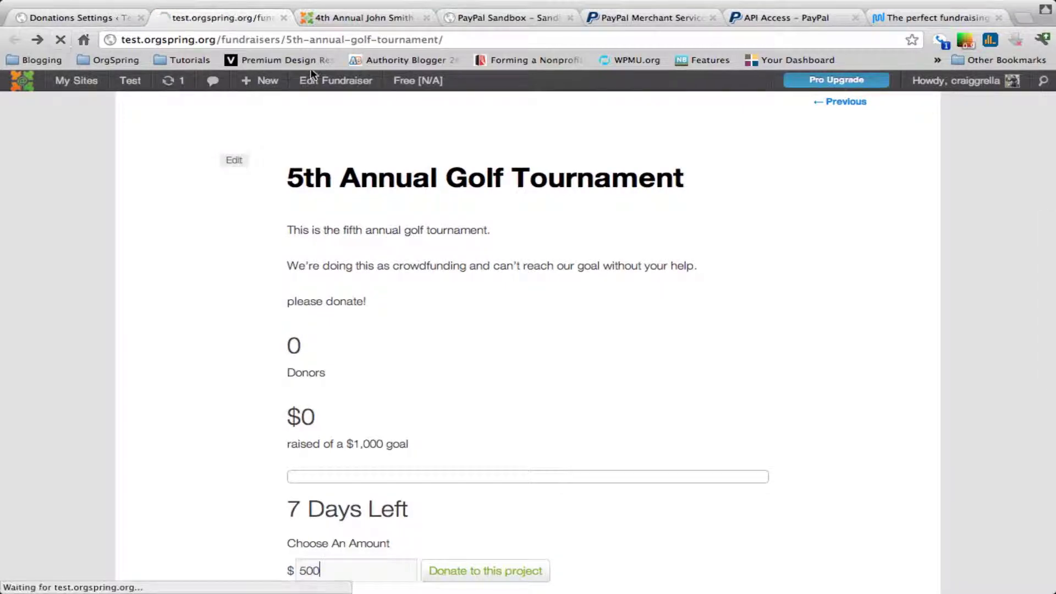
scroll(348, 145, down, 5)
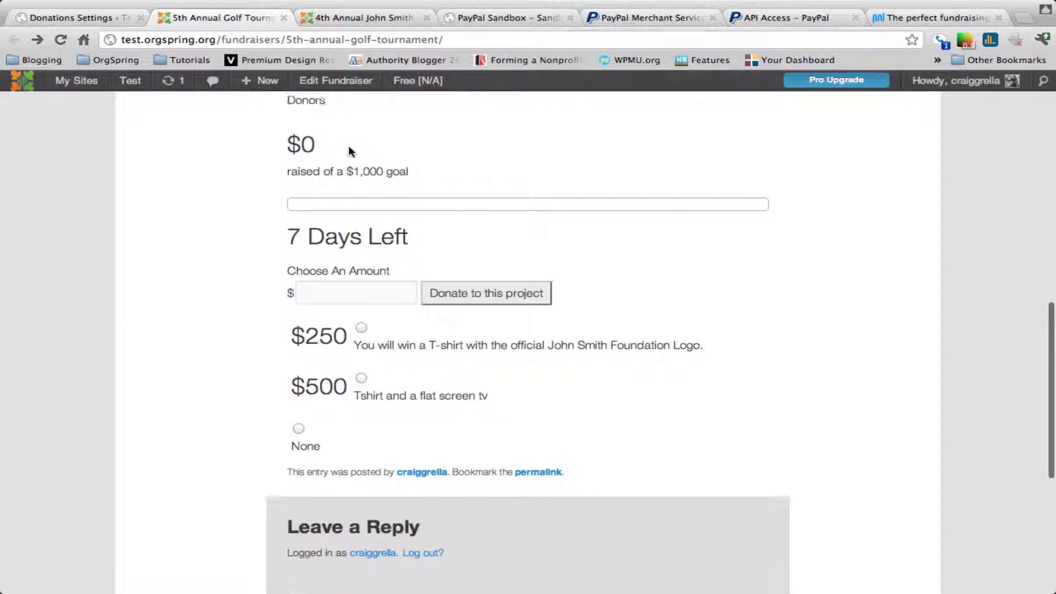
scroll(348, 150, up, 3)
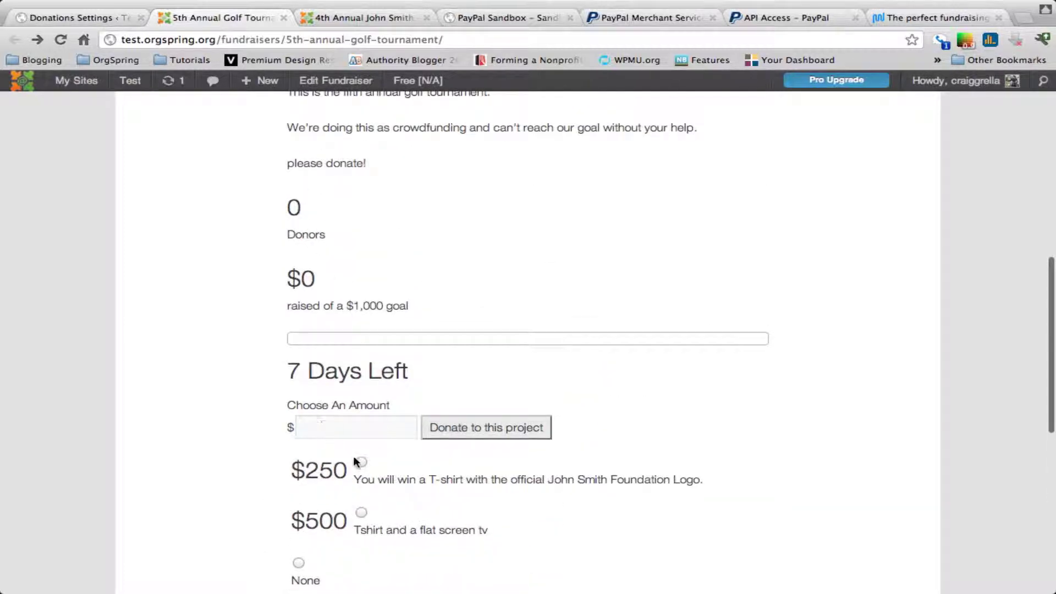
Set the default display style to Note in the Donations presentation settings and save the changes
scroll(358, 462, down, 1)
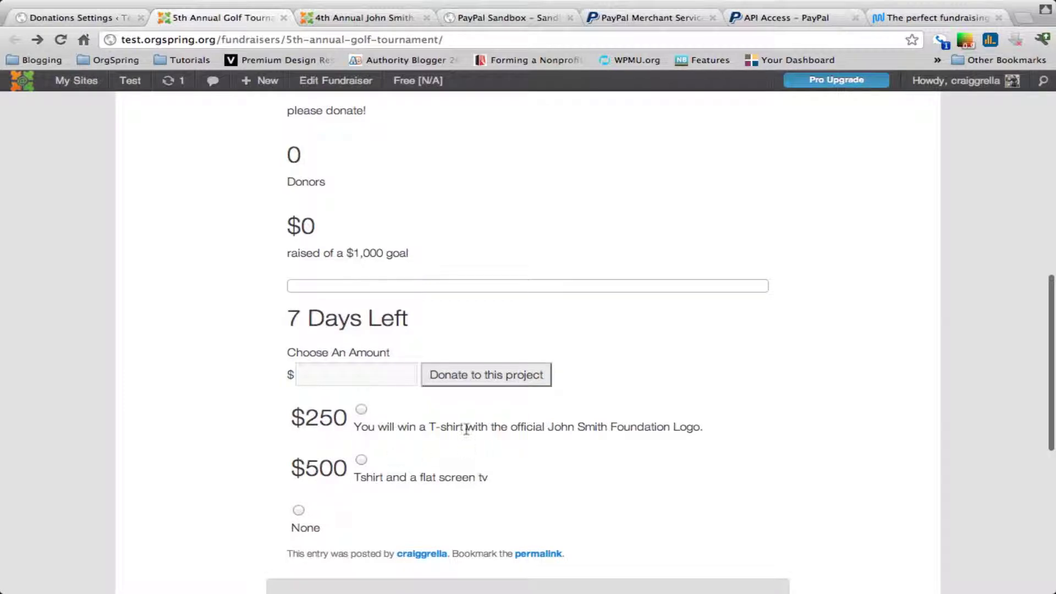
click(103, 18)
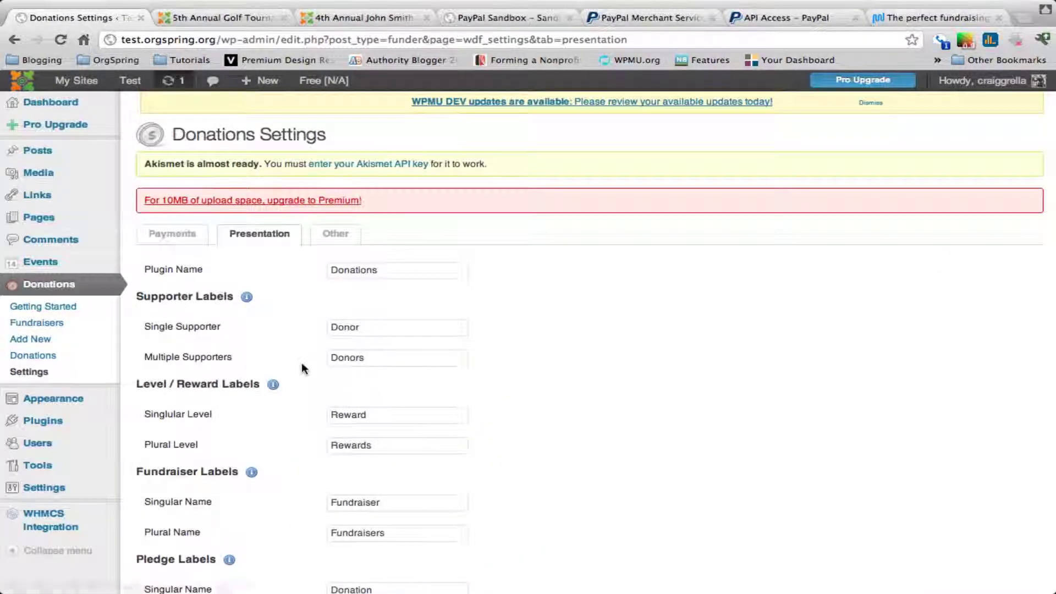
scroll(304, 369, down, 10)
click(377, 230)
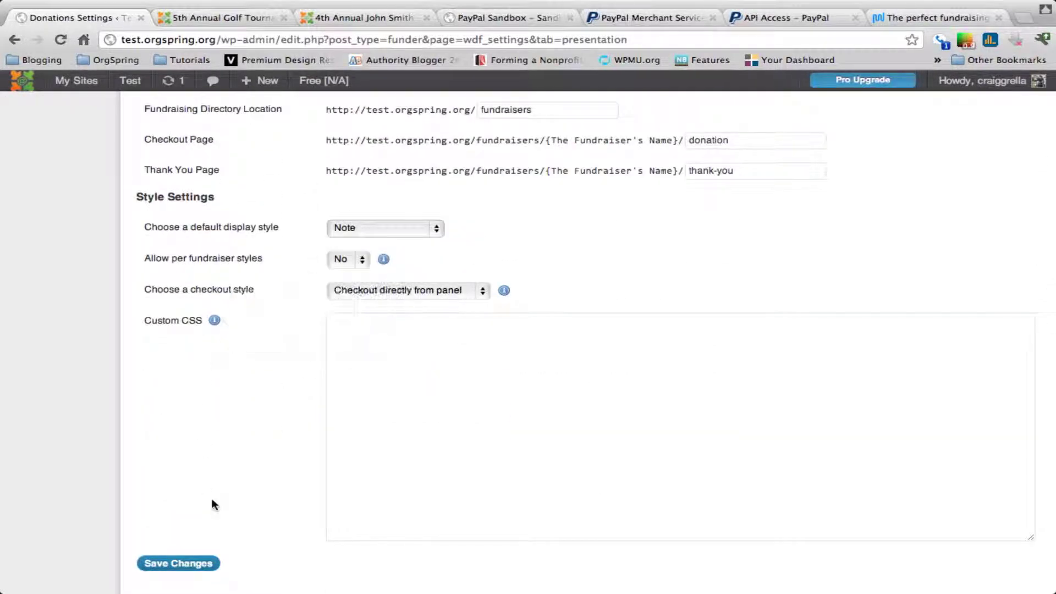
click(194, 564)
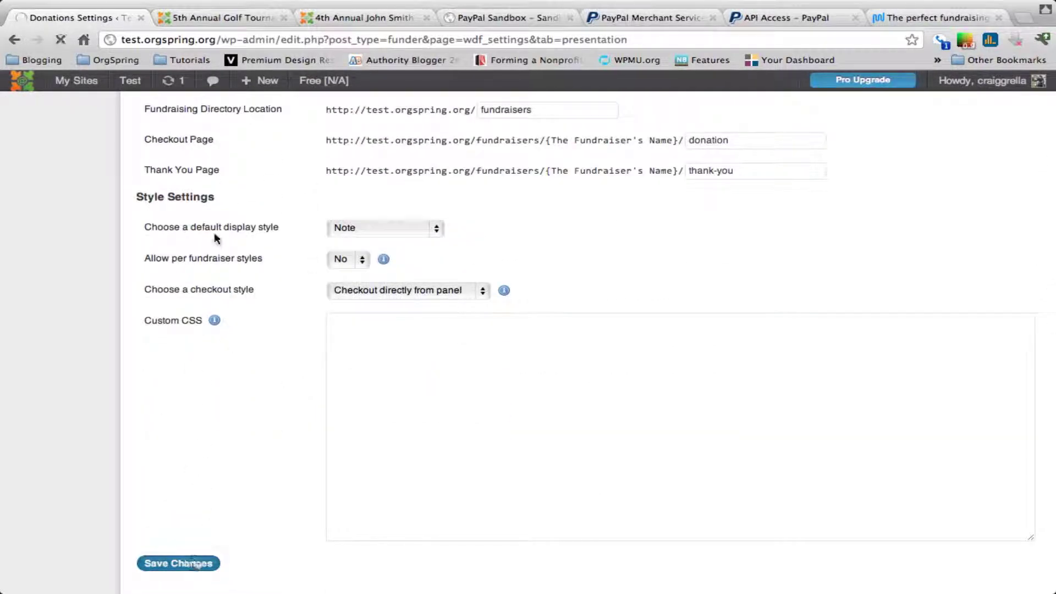
Reload the published 5th Annual Golf Tournament page and check how the Note style renders the donation panel and rewards
click(245, 19)
click(64, 39)
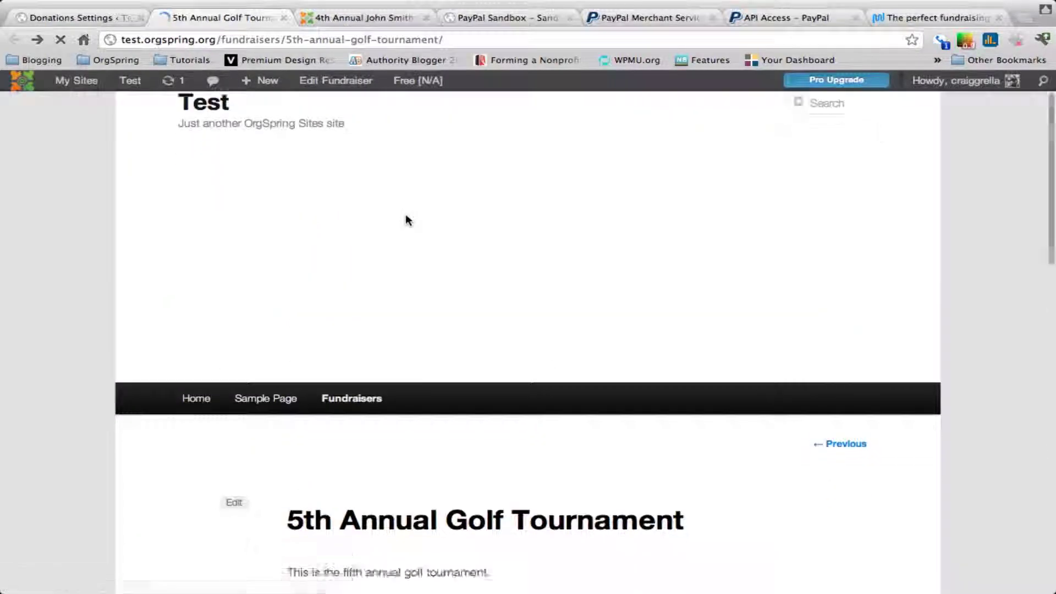
scroll(406, 219, down, 8)
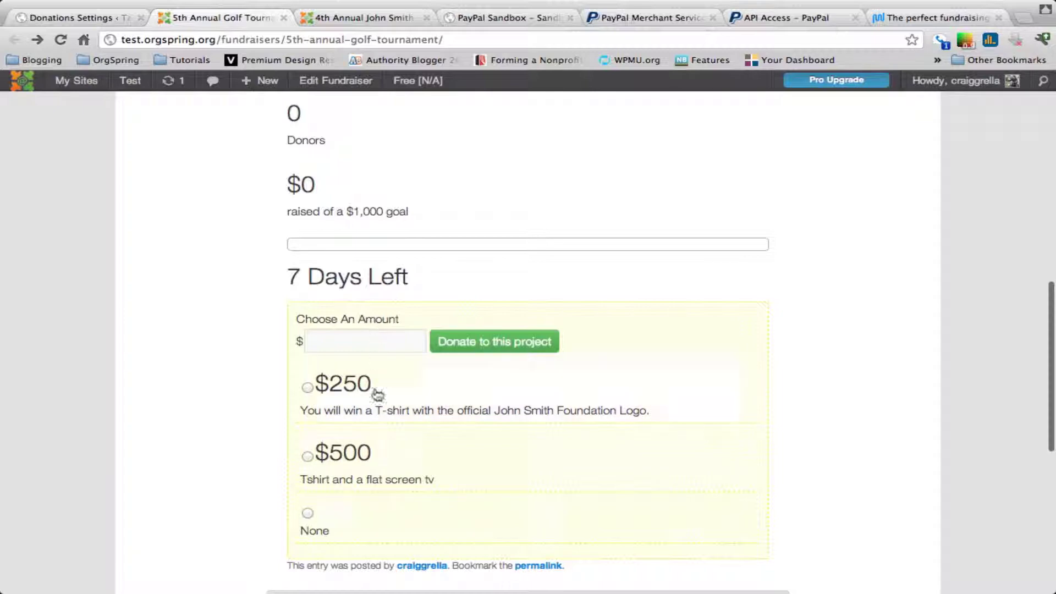
scroll(387, 507, down, 2)
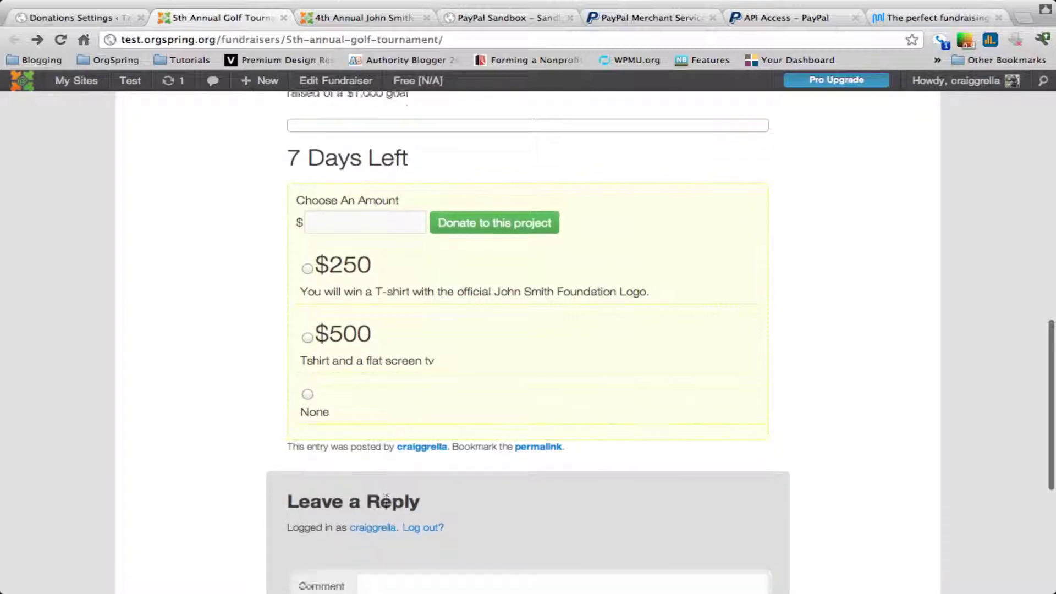
Change the default display style to Dark in the Donations presentation settings and save the changes
click(45, 18)
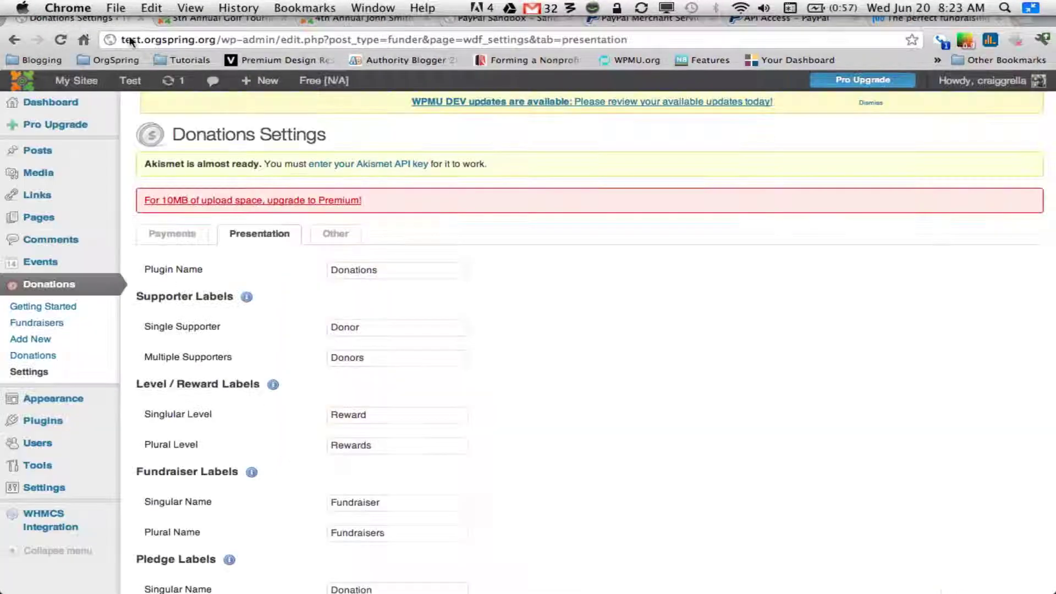
scroll(367, 445, down, 10)
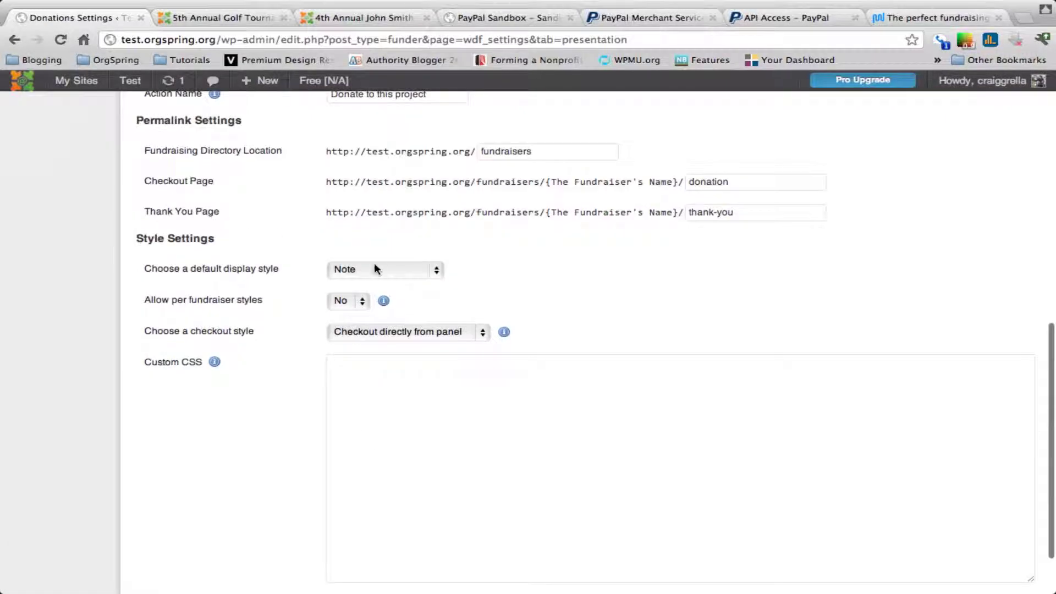
click(375, 269)
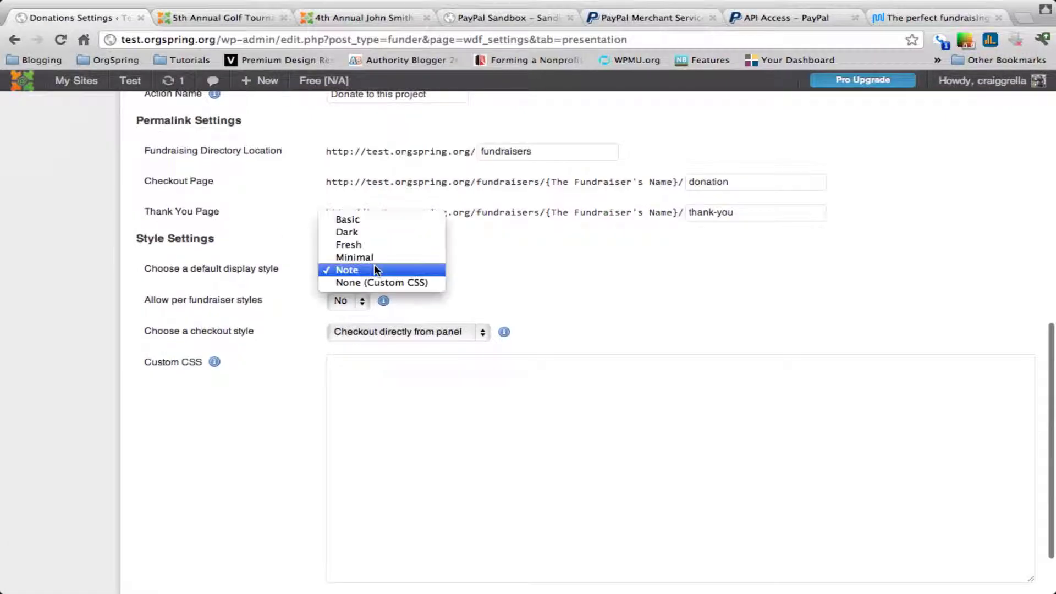
click(353, 233)
scroll(250, 384, down, 3)
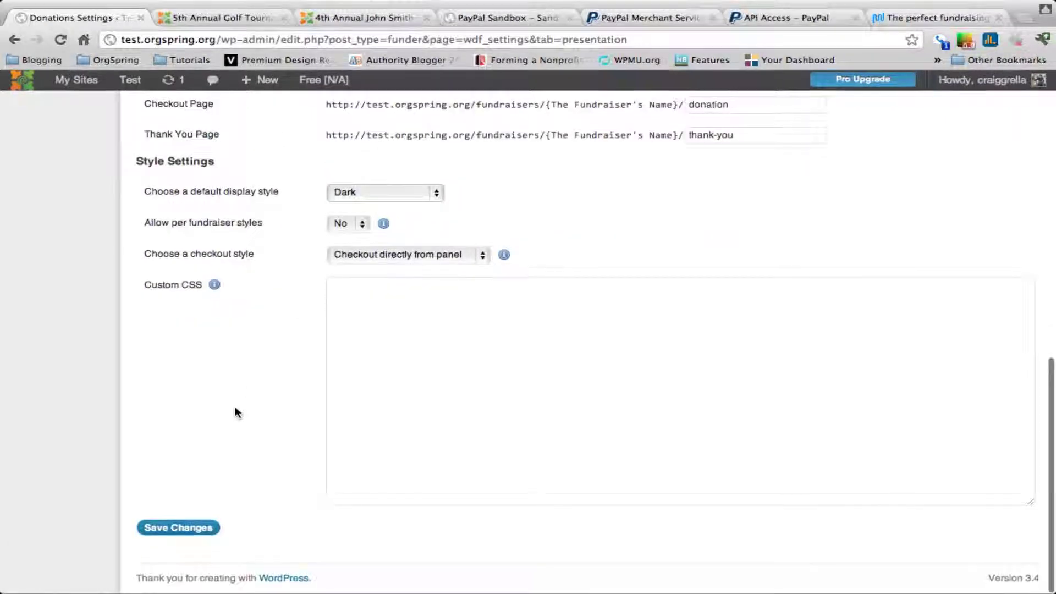
click(192, 529)
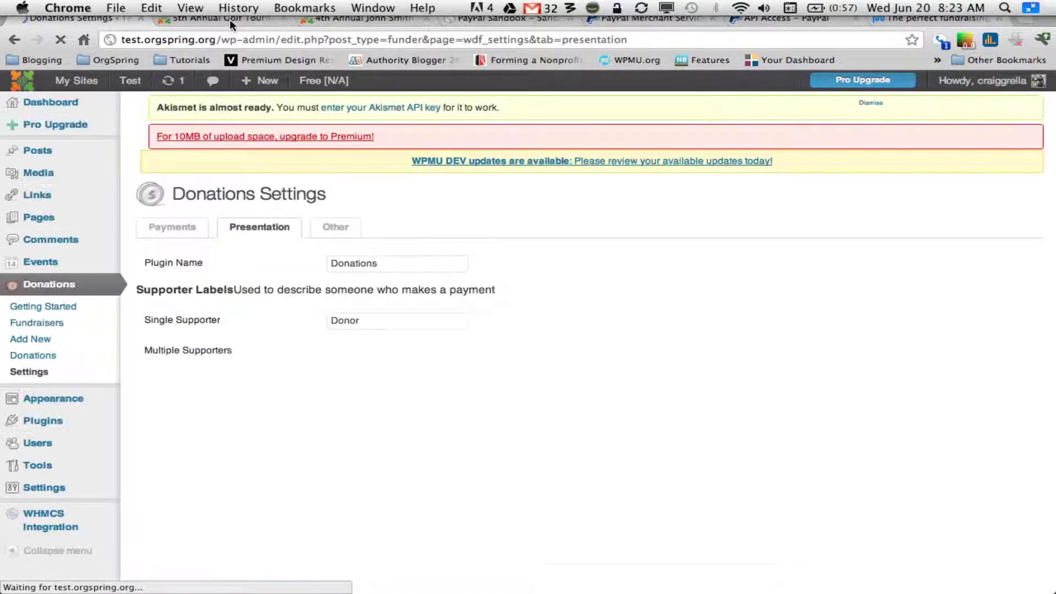
Reload the 5th Annual Golf Tournament page and examine the Dark style on its progress bar, donation panel and rewards
click(215, 22)
click(60, 40)
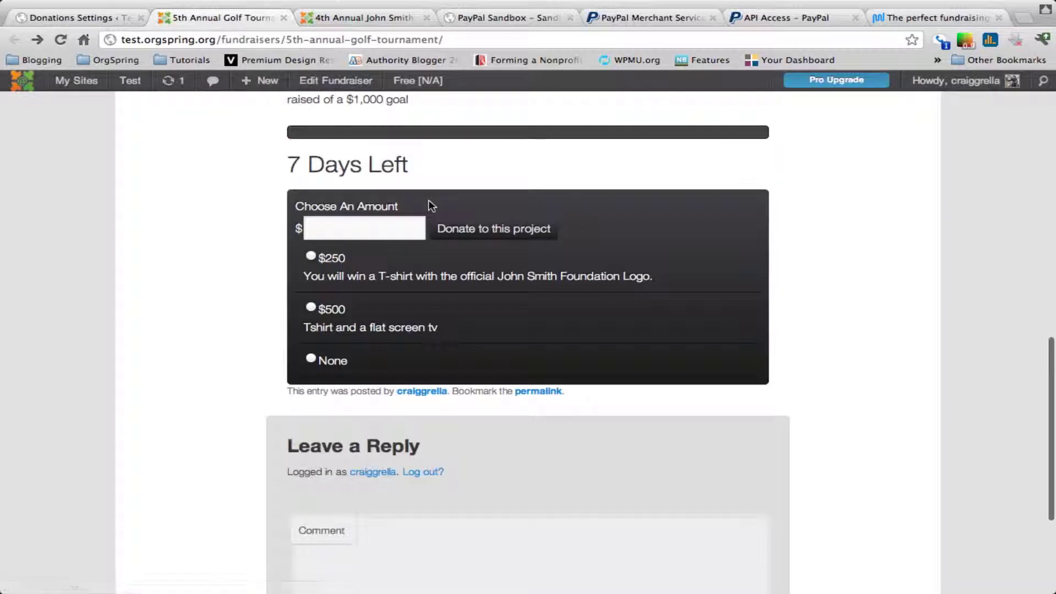
scroll(428, 200, up, 3)
scroll(427, 200, up, 2)
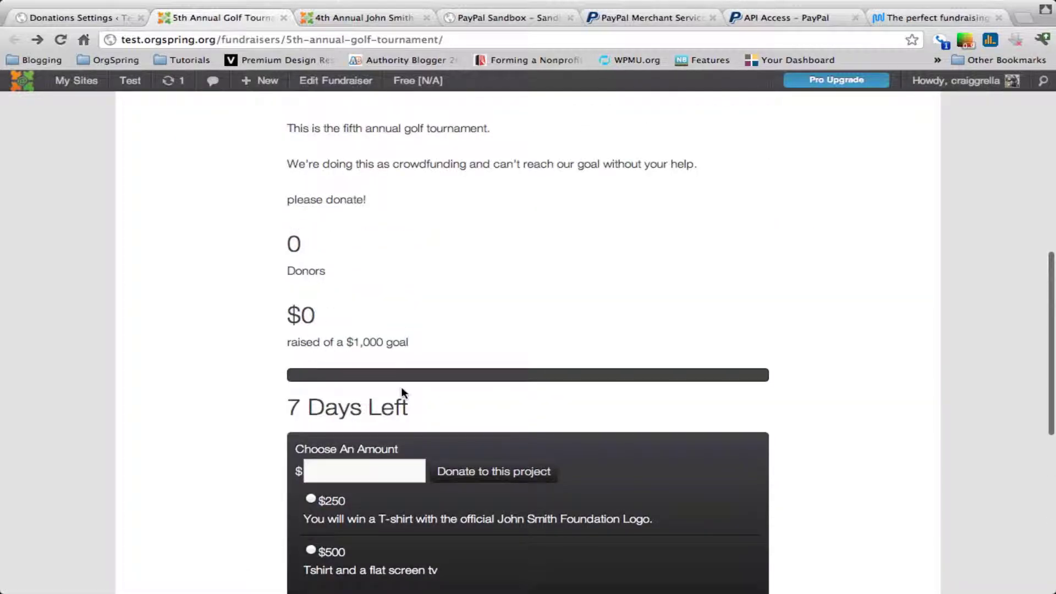
scroll(401, 388, down, 2)
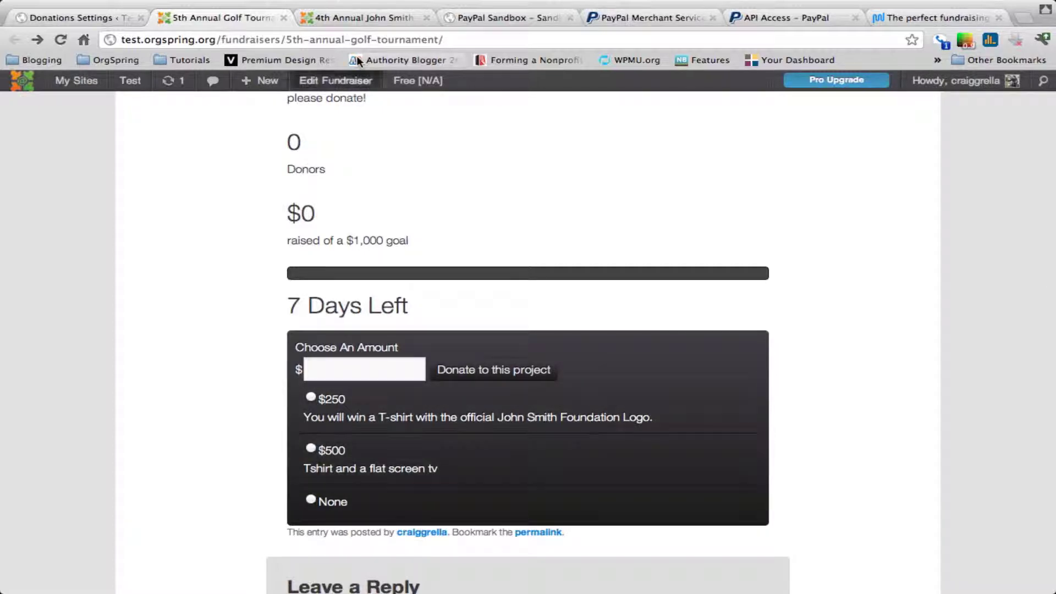
Return to the style settings in the Donations presentation settings
click(87, 21)
scroll(295, 321, down, 10)
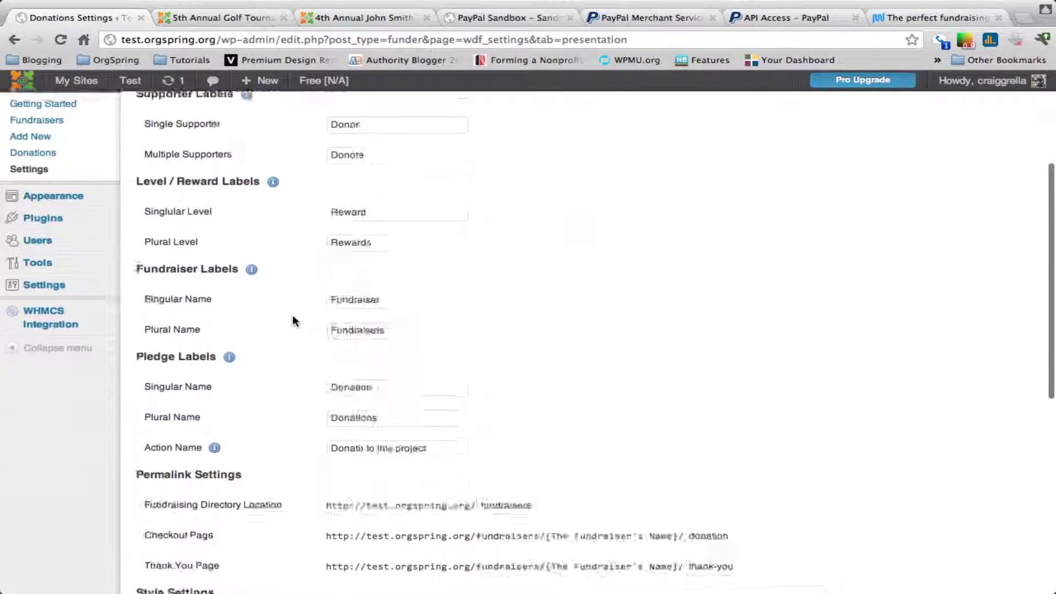